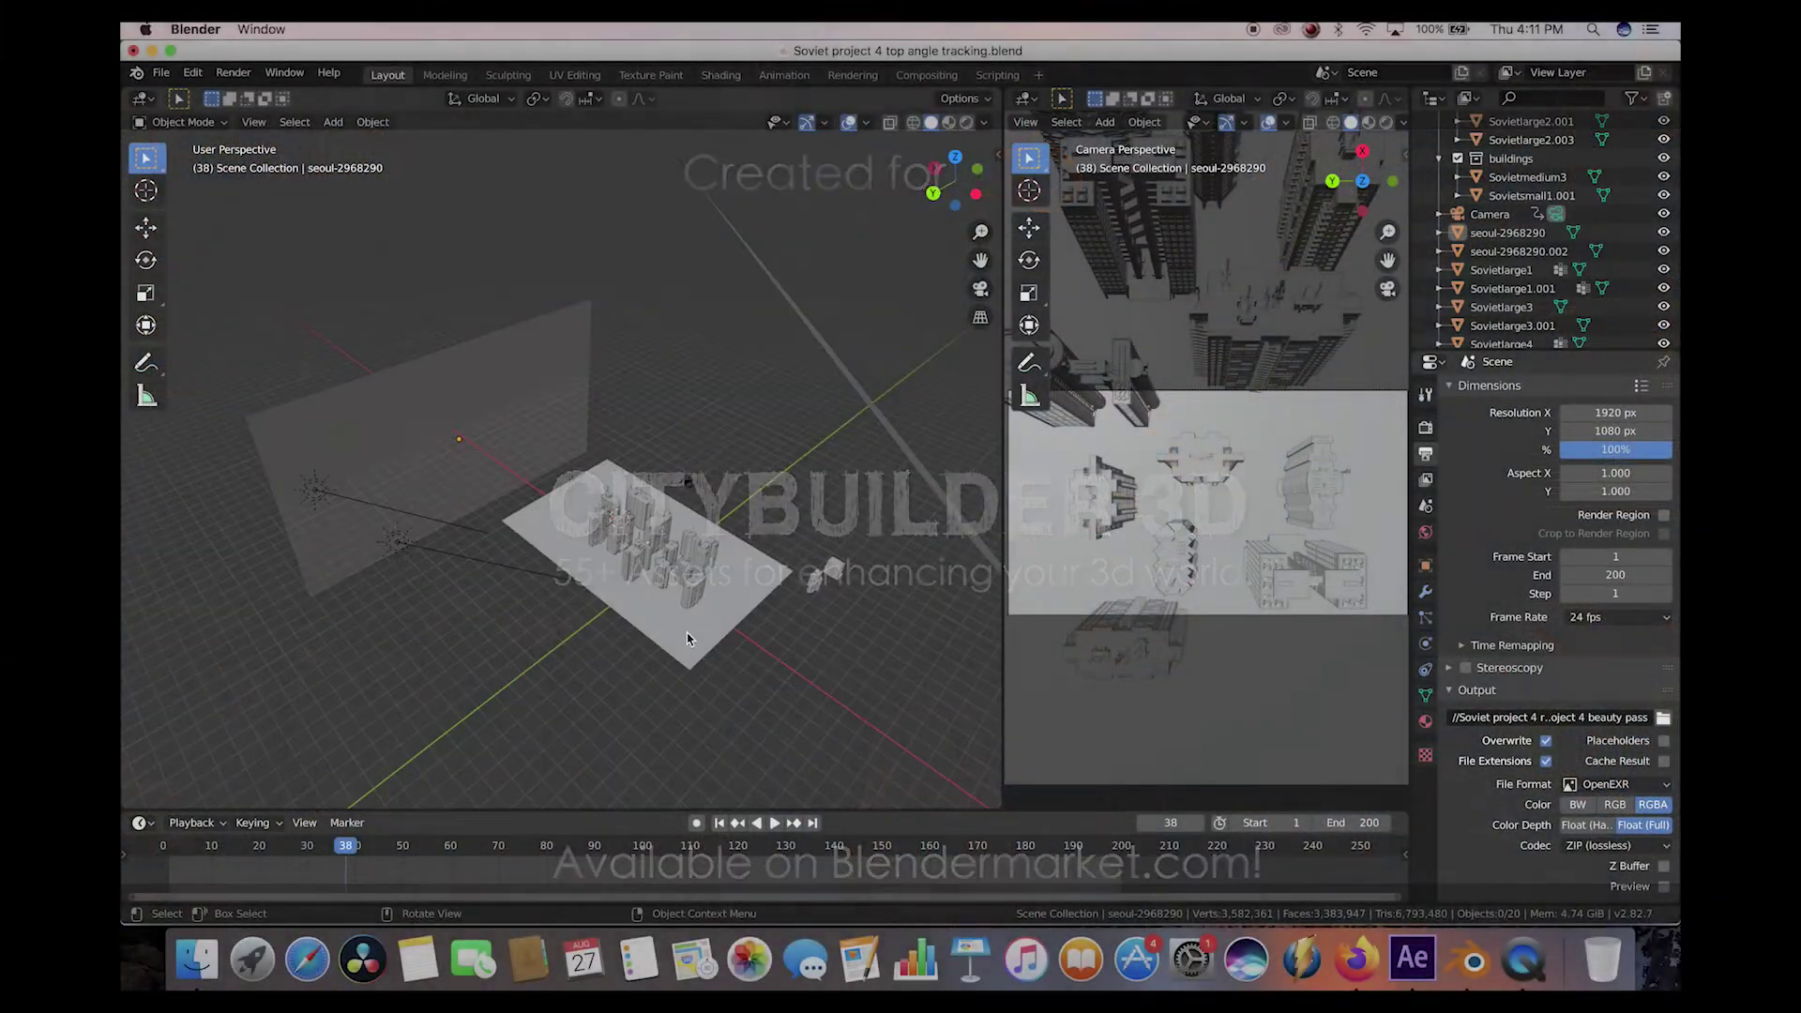
Step: Inspect the building layout up close and review the City Builder 3D list of Soviet assets
middle_drag(686, 639, 644, 615)
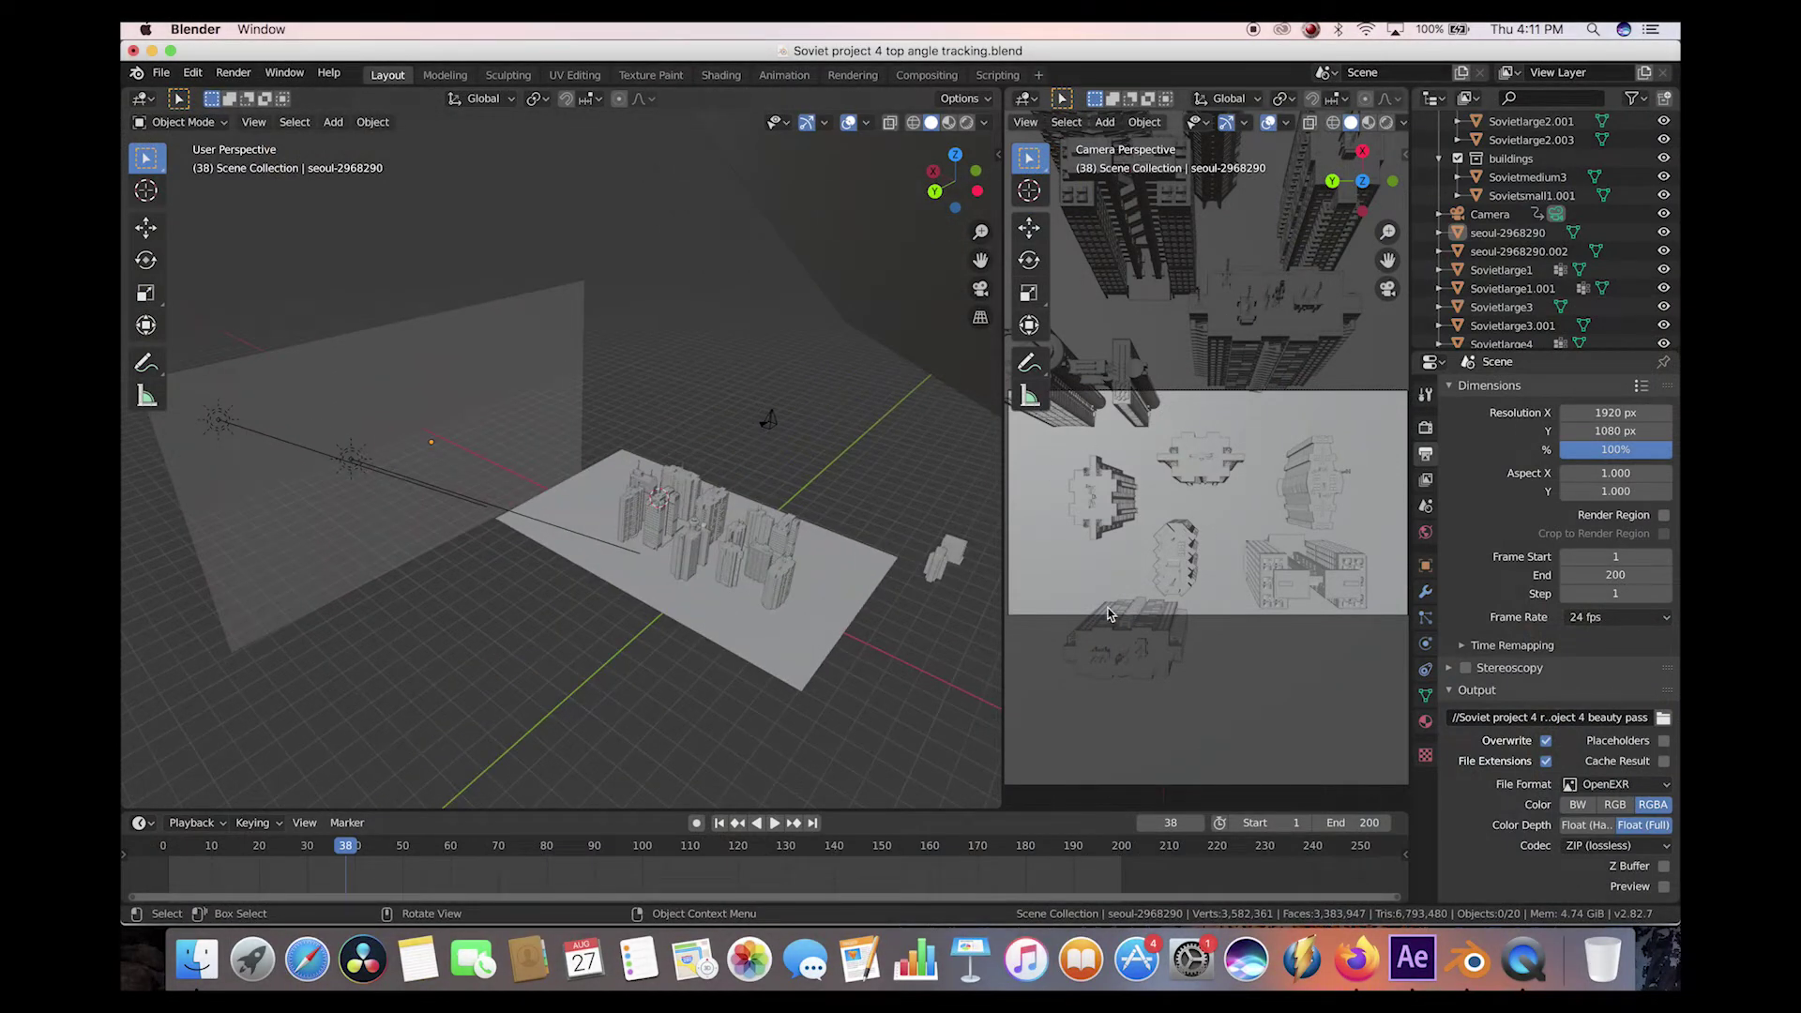
scroll(751, 462, up, 5)
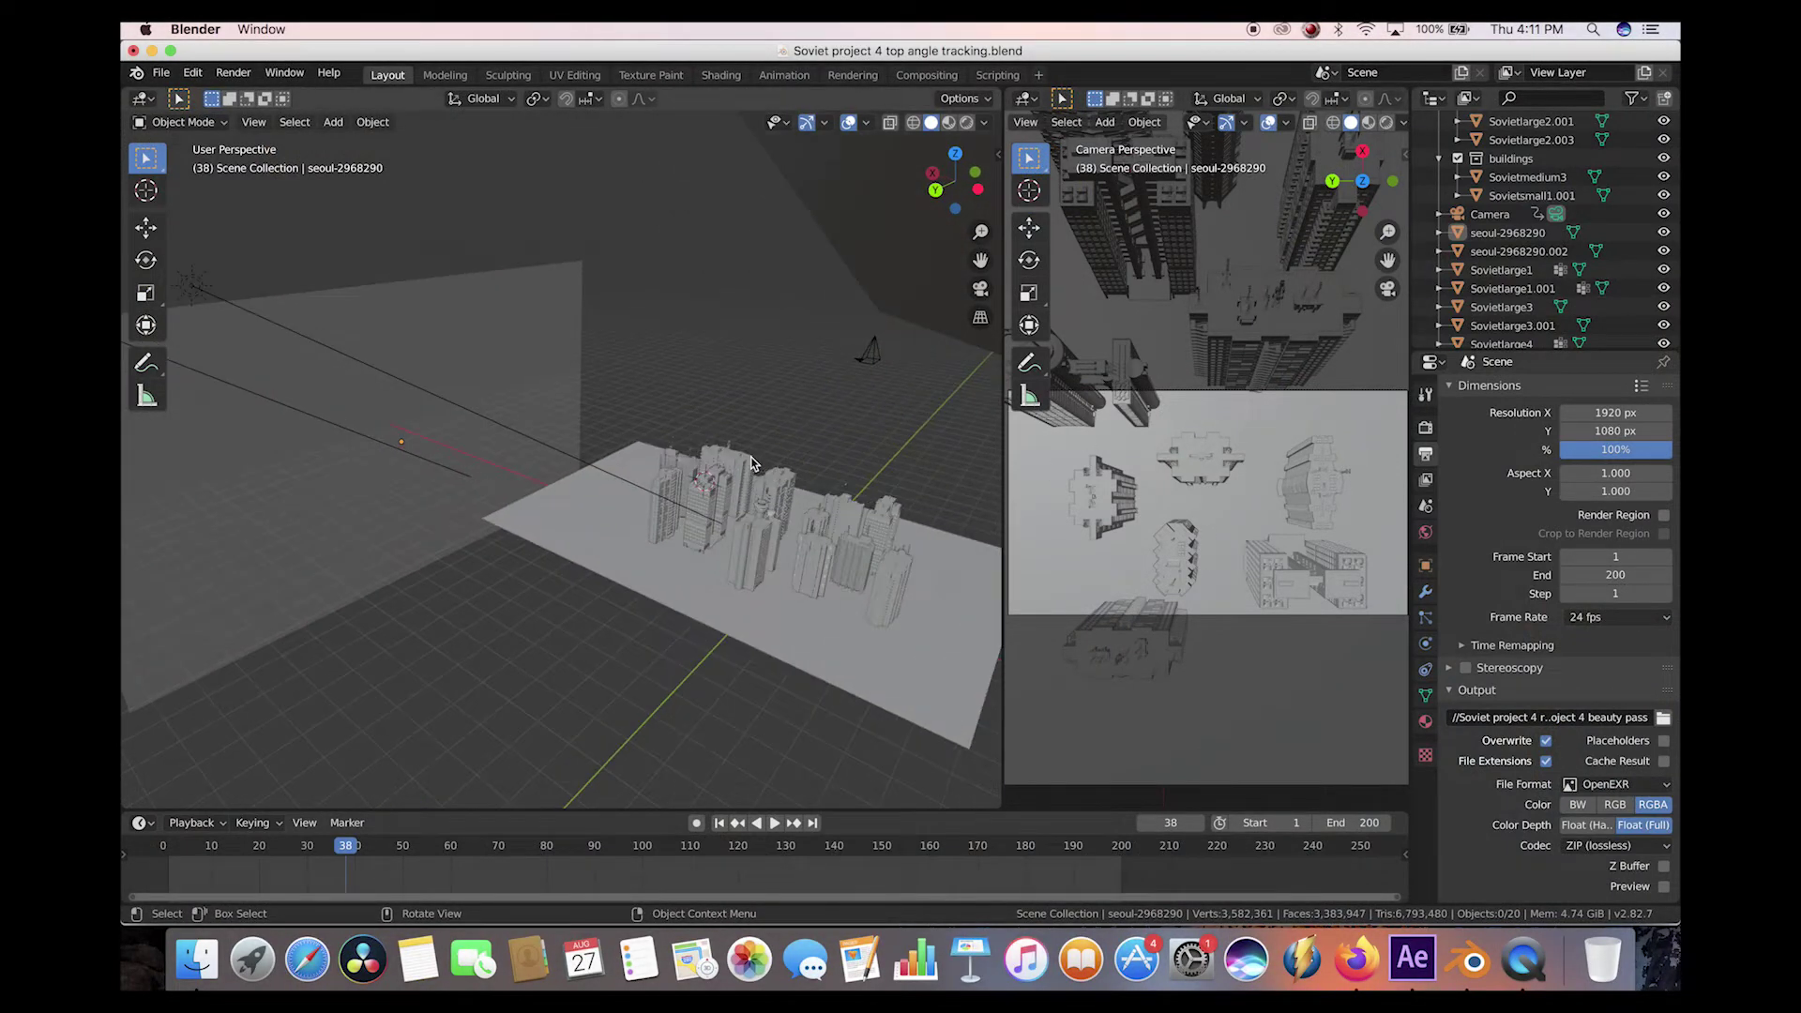
shift+middle_drag(751, 461, 563, 465)
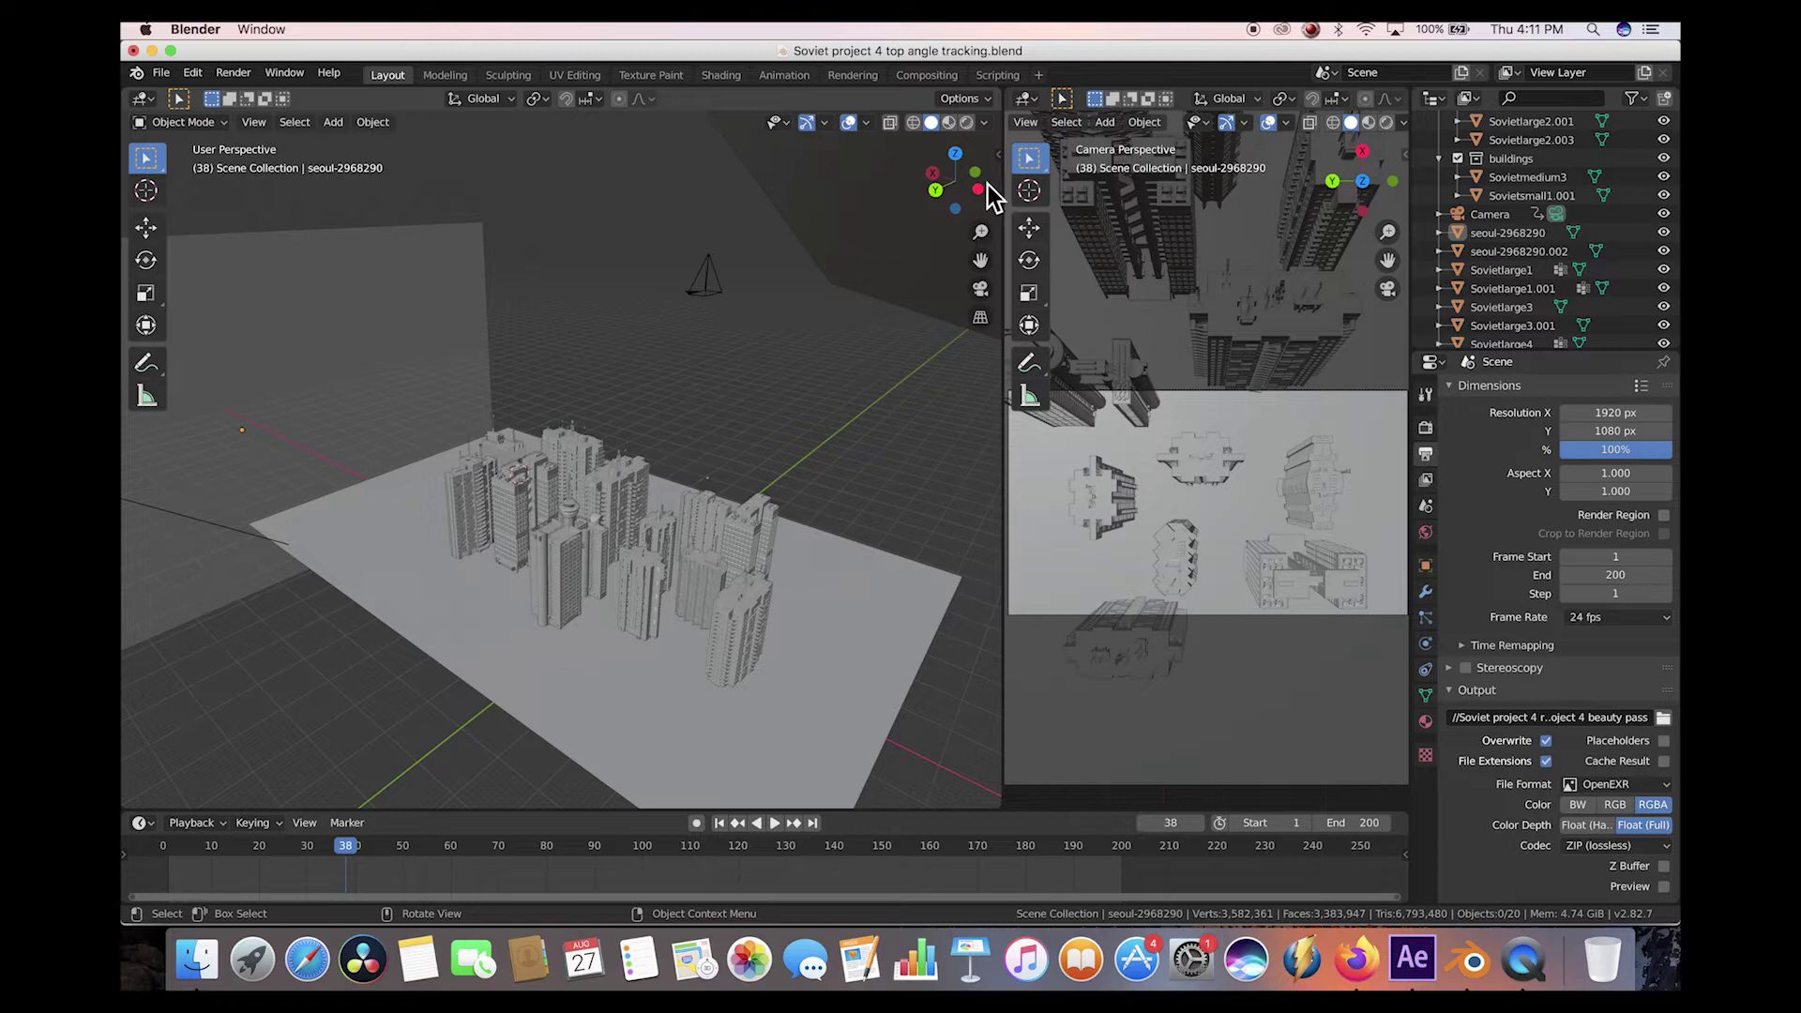
key(n)
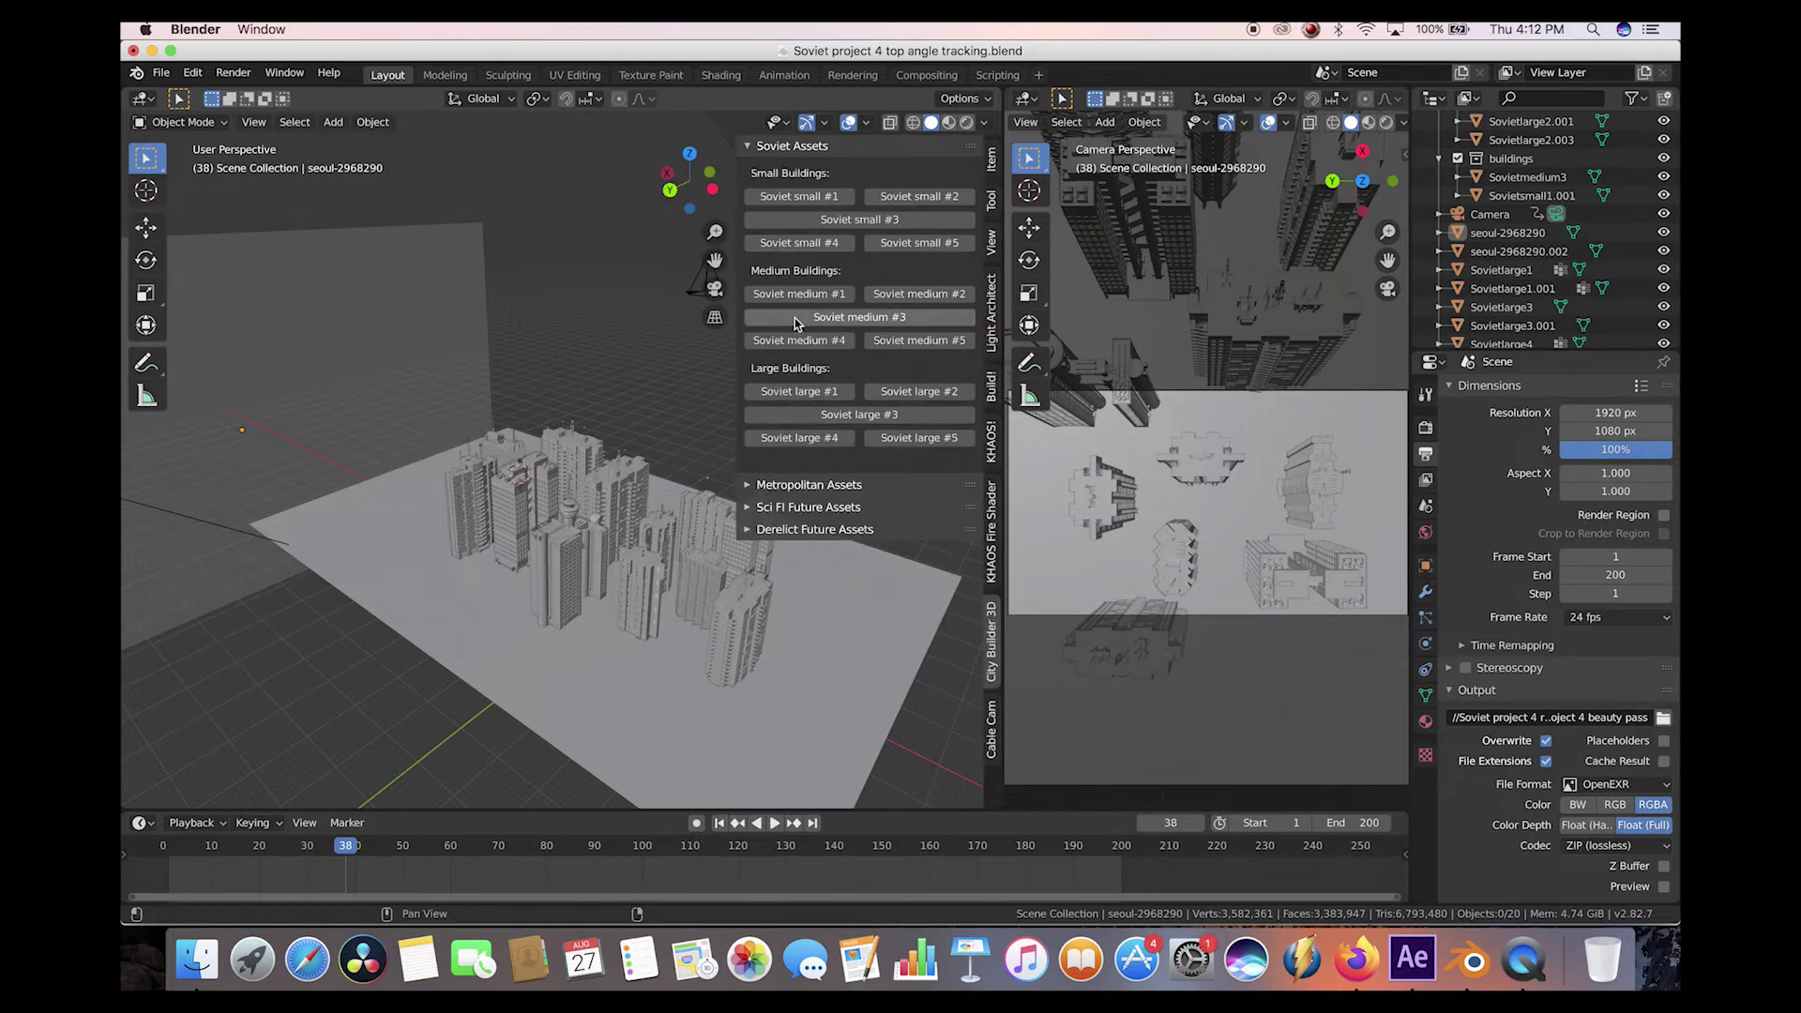
key(n)
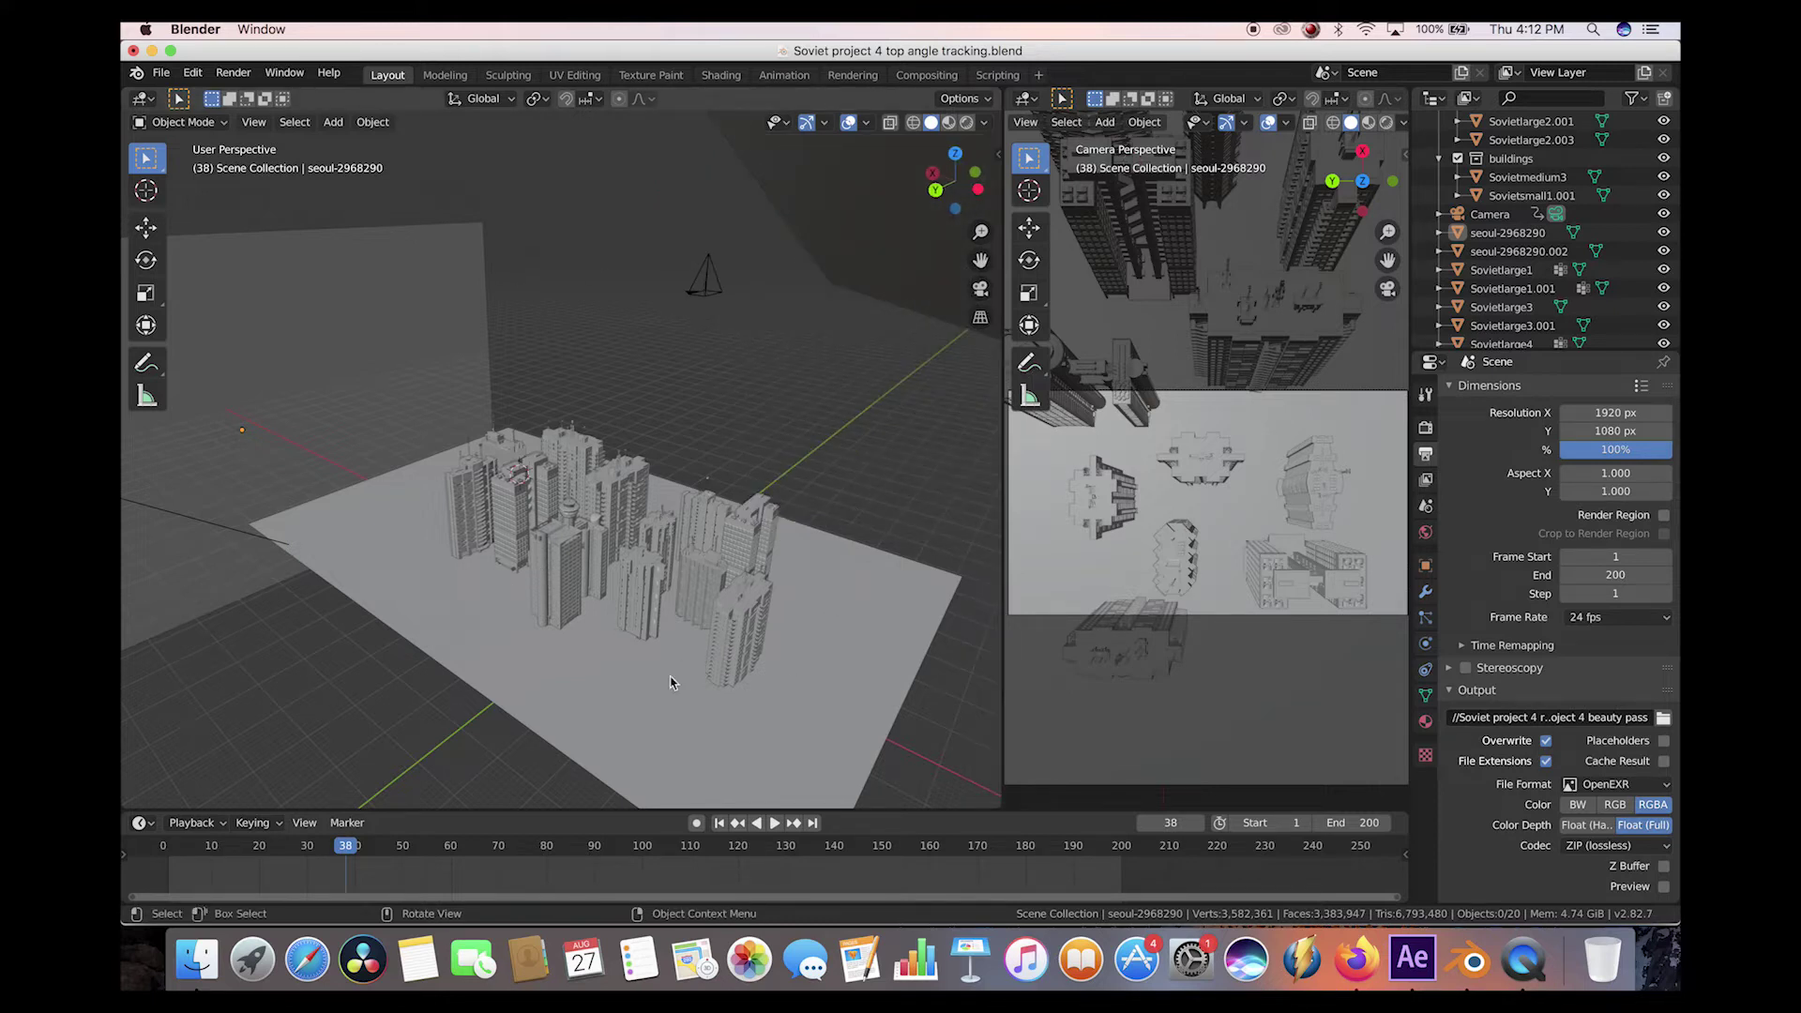
Step: Select the camera above the city and preview its keyframed movement by playing and scrubbing the animation up to frame 89
click(705, 277)
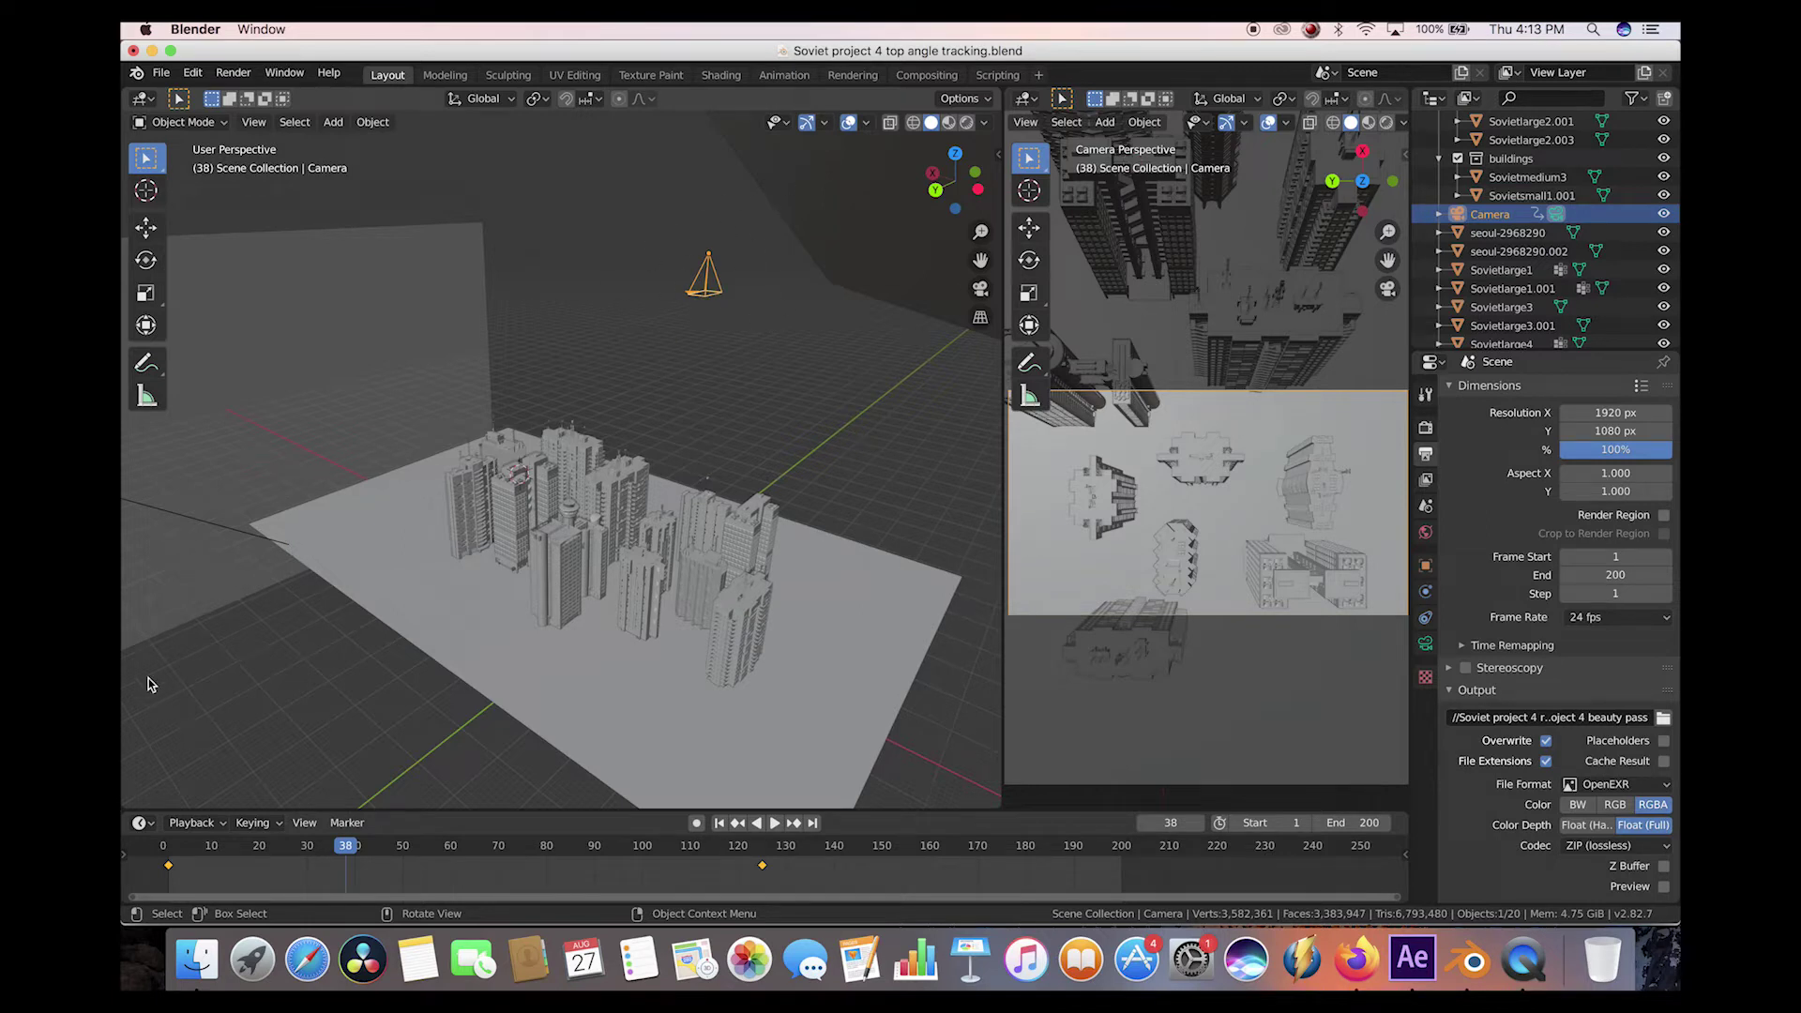
click(197, 855)
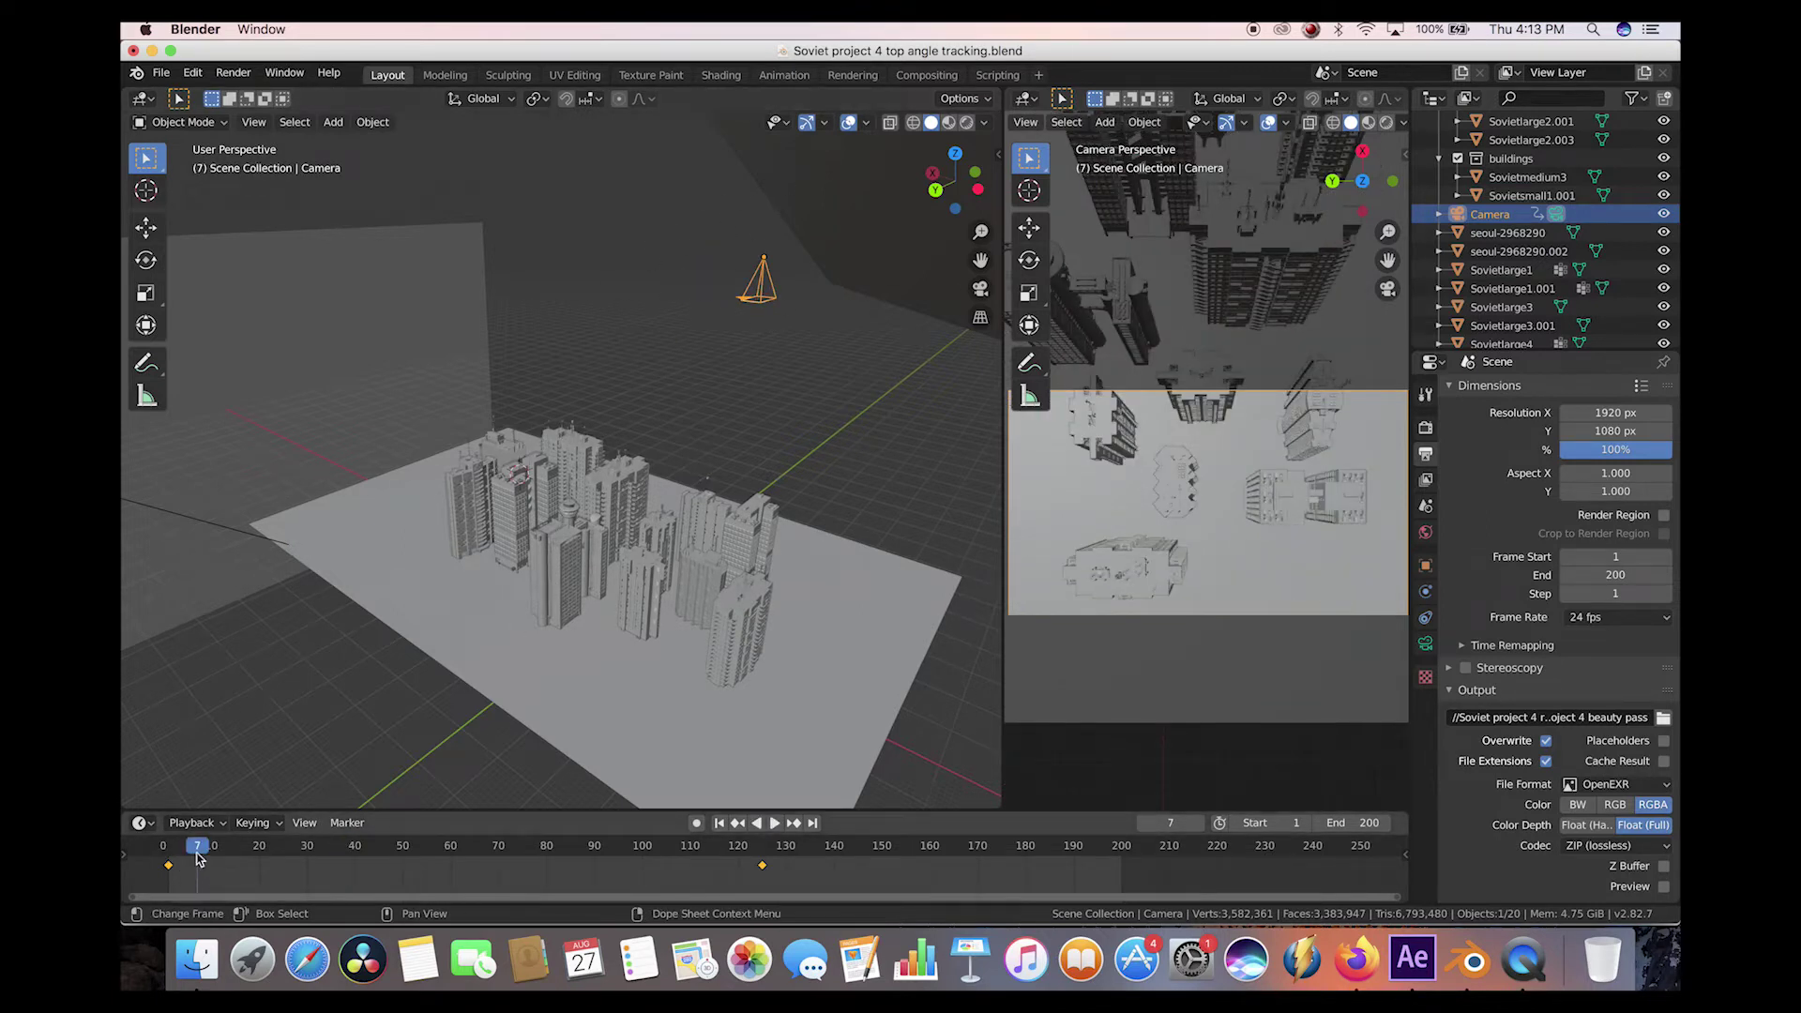
key(space)
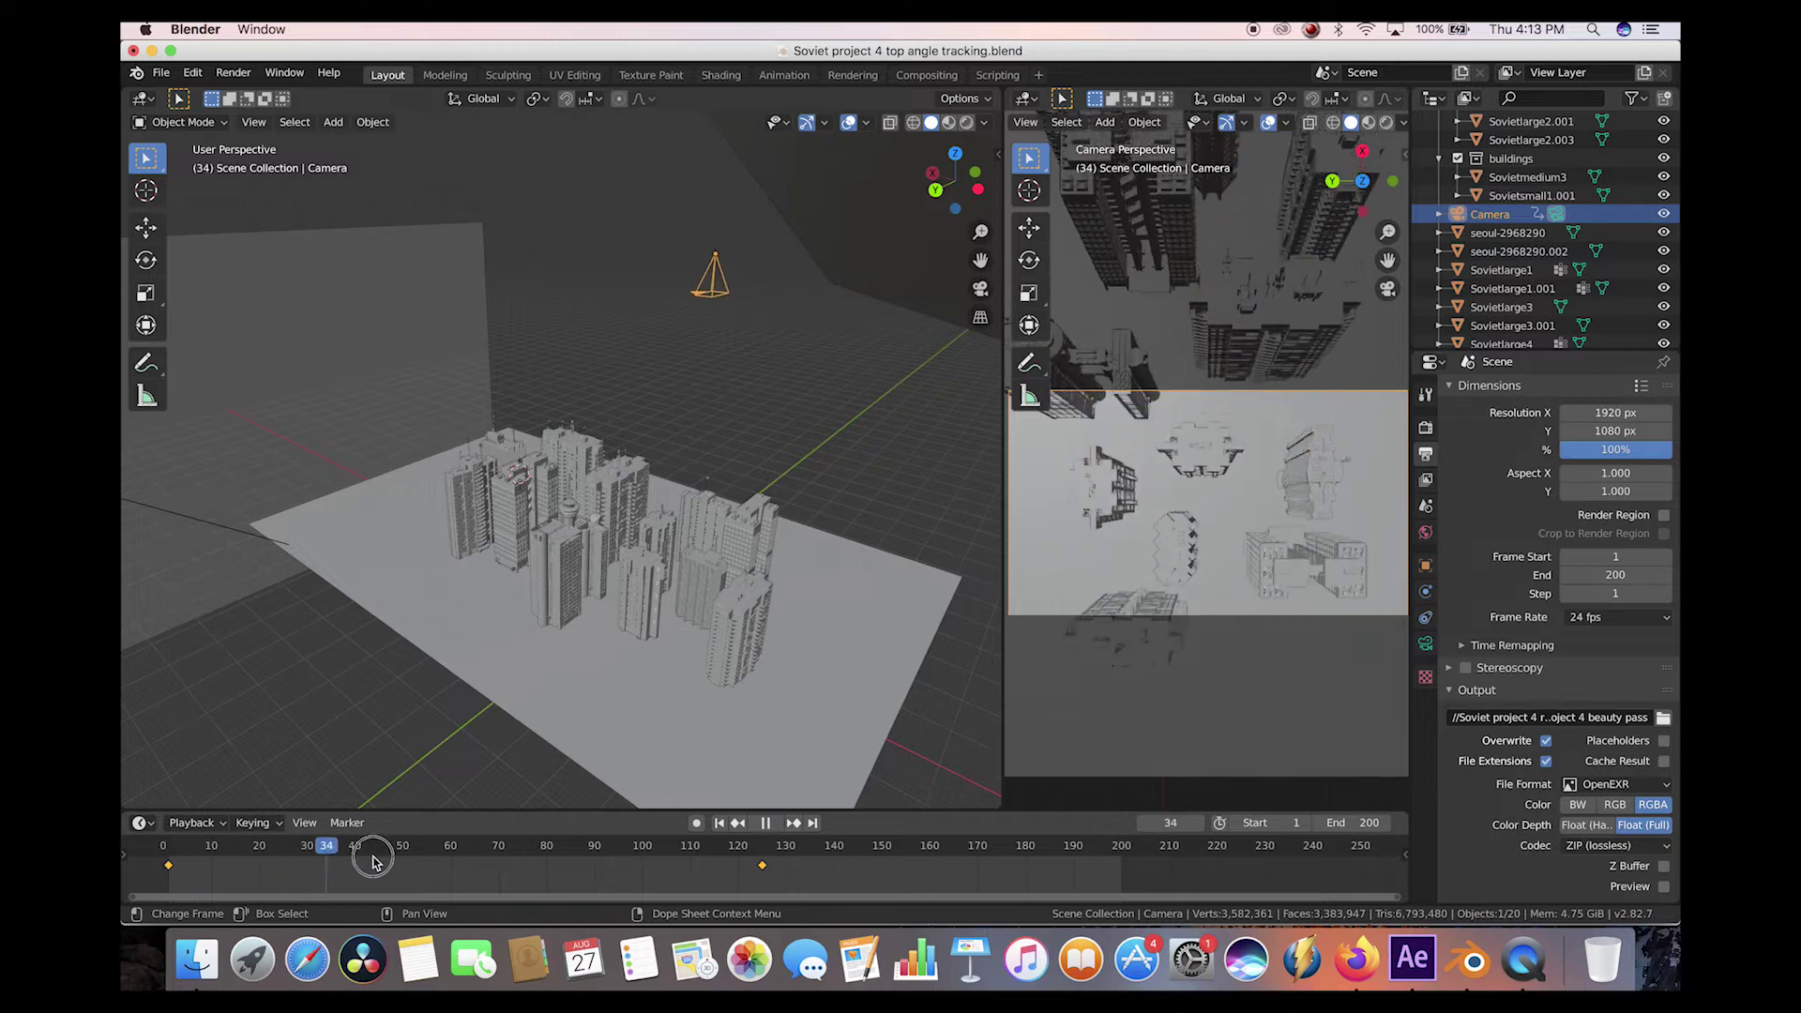
drag(228, 874, 572, 896)
scroll(593, 458, down, 5)
middle_drag(593, 459, 593, 466)
click(593, 465)
key(space)
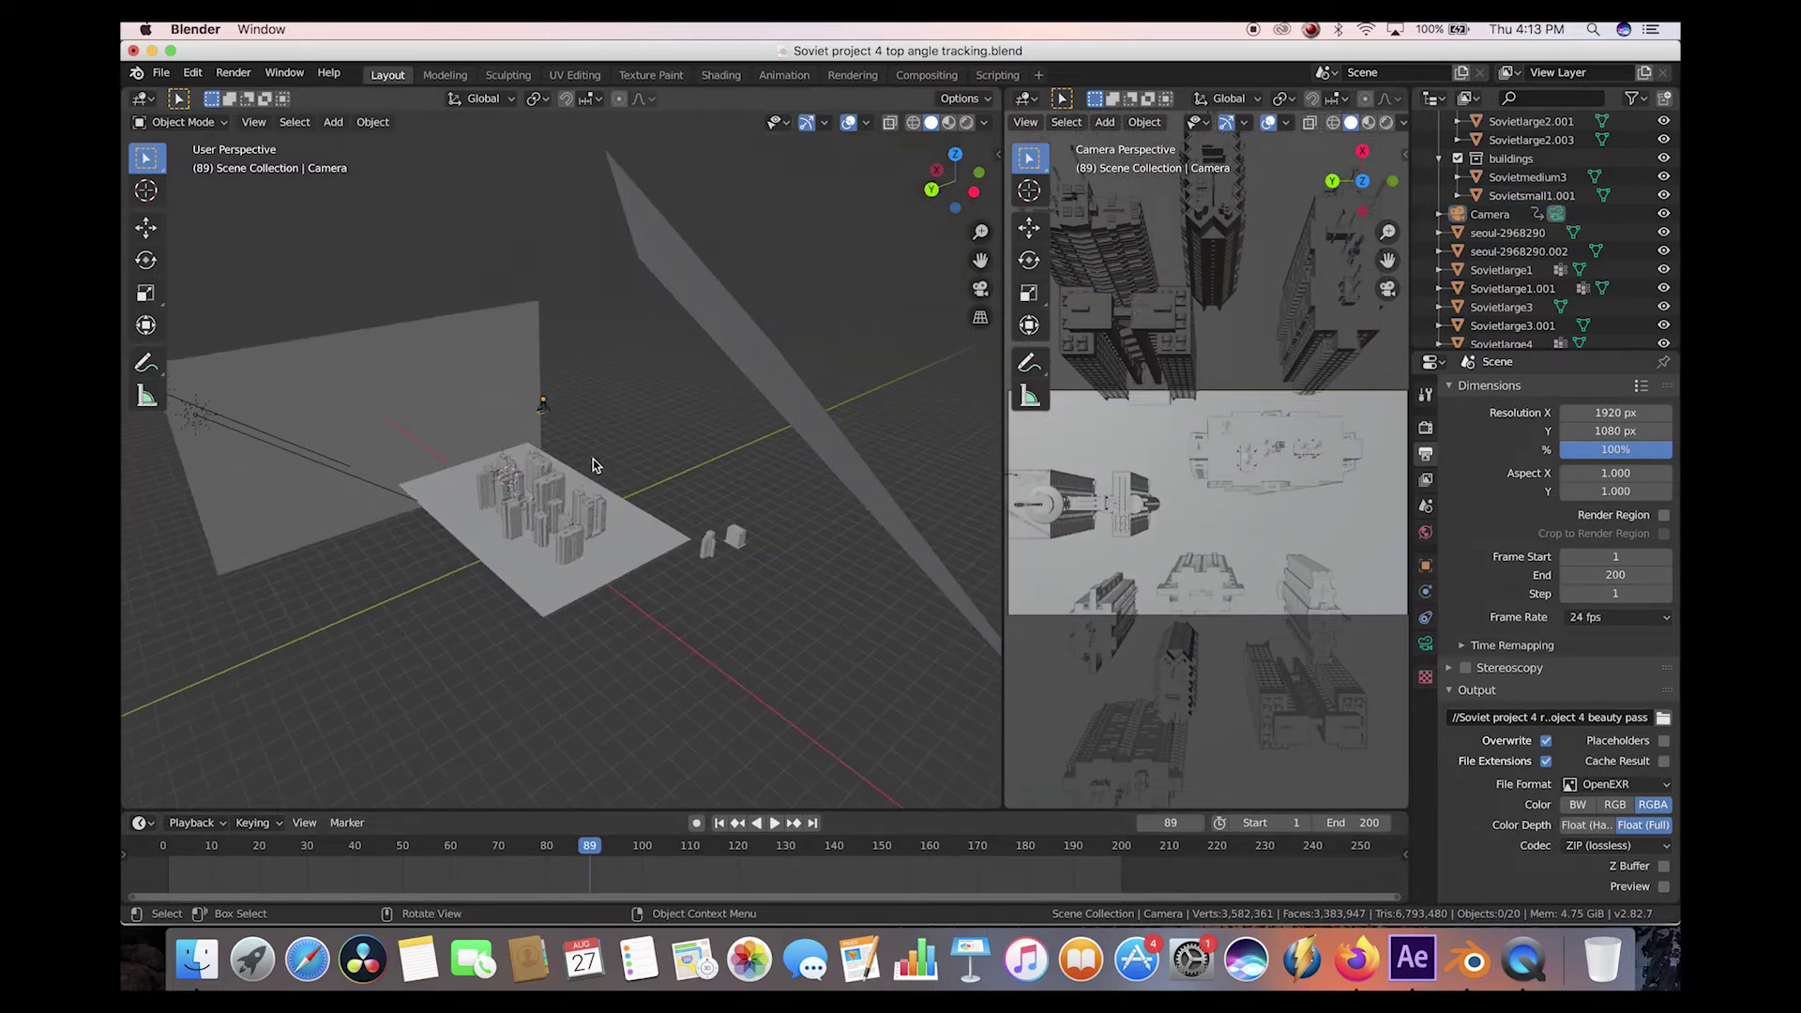
Step: Select the Sun.001 light beside the vertical backdrop, open its light settings and examine the placement of both suns
middle_drag(528, 515, 330, 423)
scroll(320, 452, up, 3)
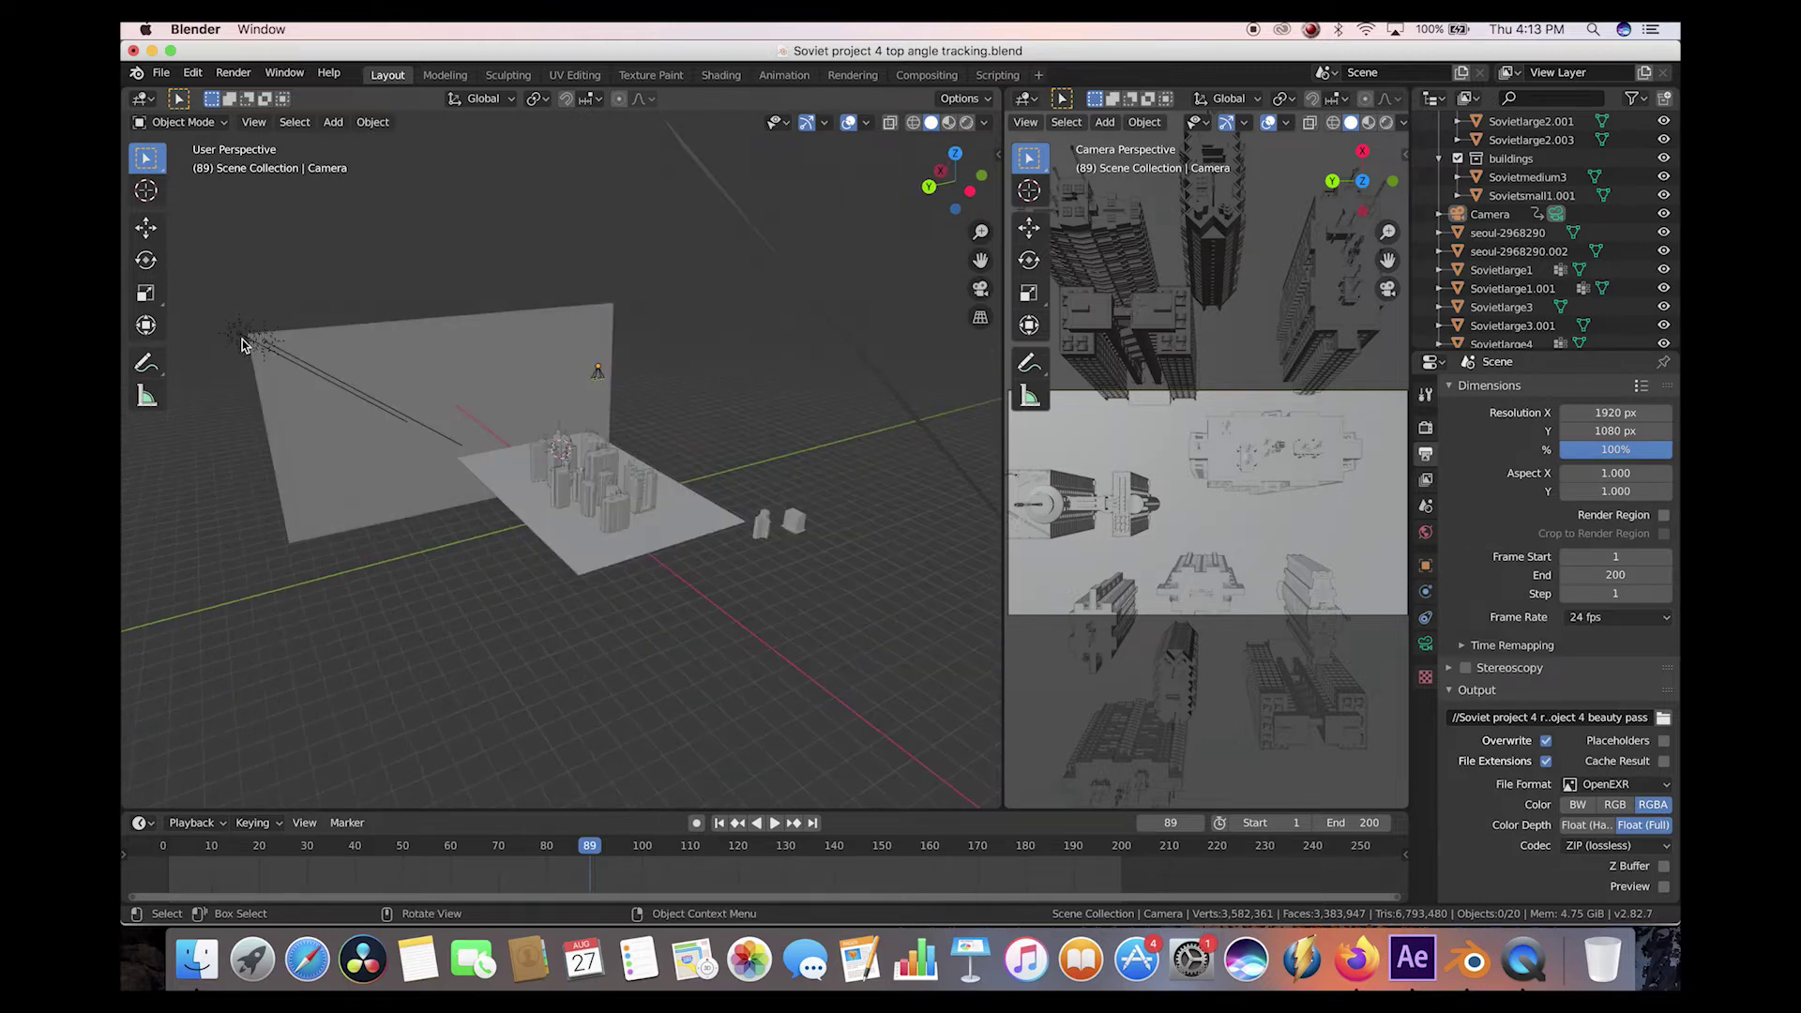
click(251, 352)
click(1425, 644)
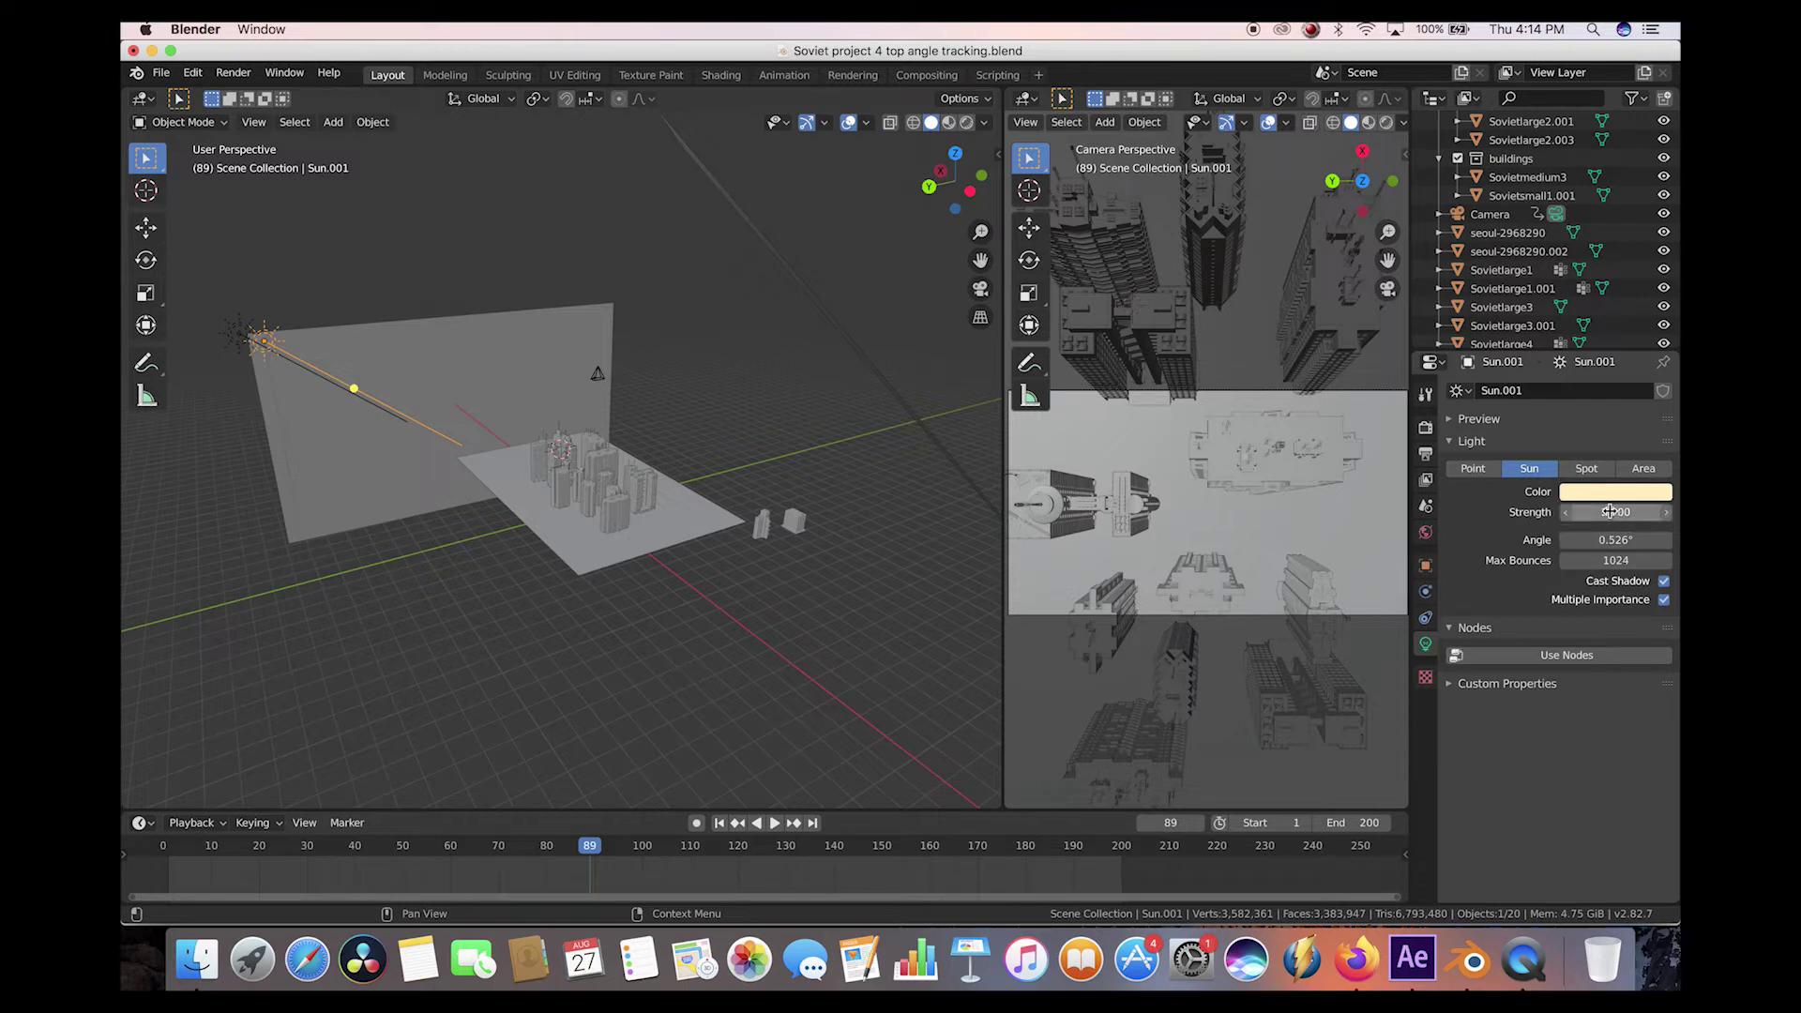
middle_drag(525, 394, 530, 382)
middle_drag(510, 466, 577, 418)
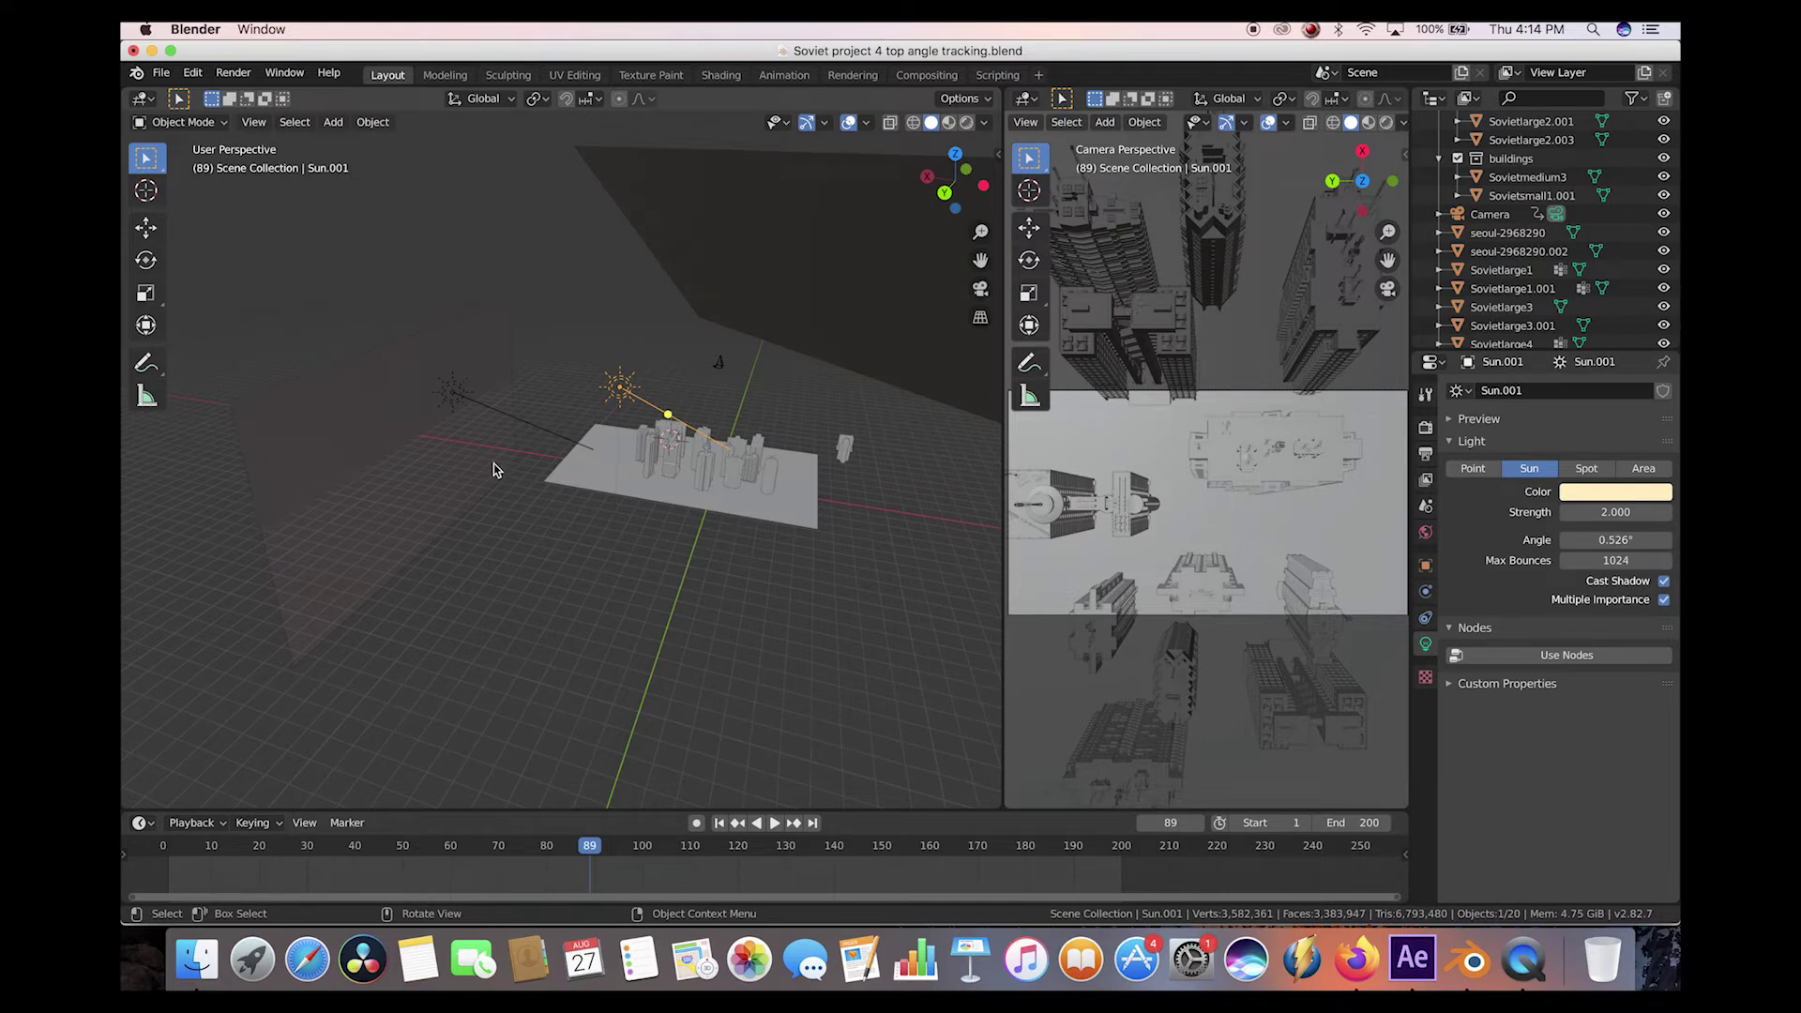
middle_drag(493, 463, 542, 485)
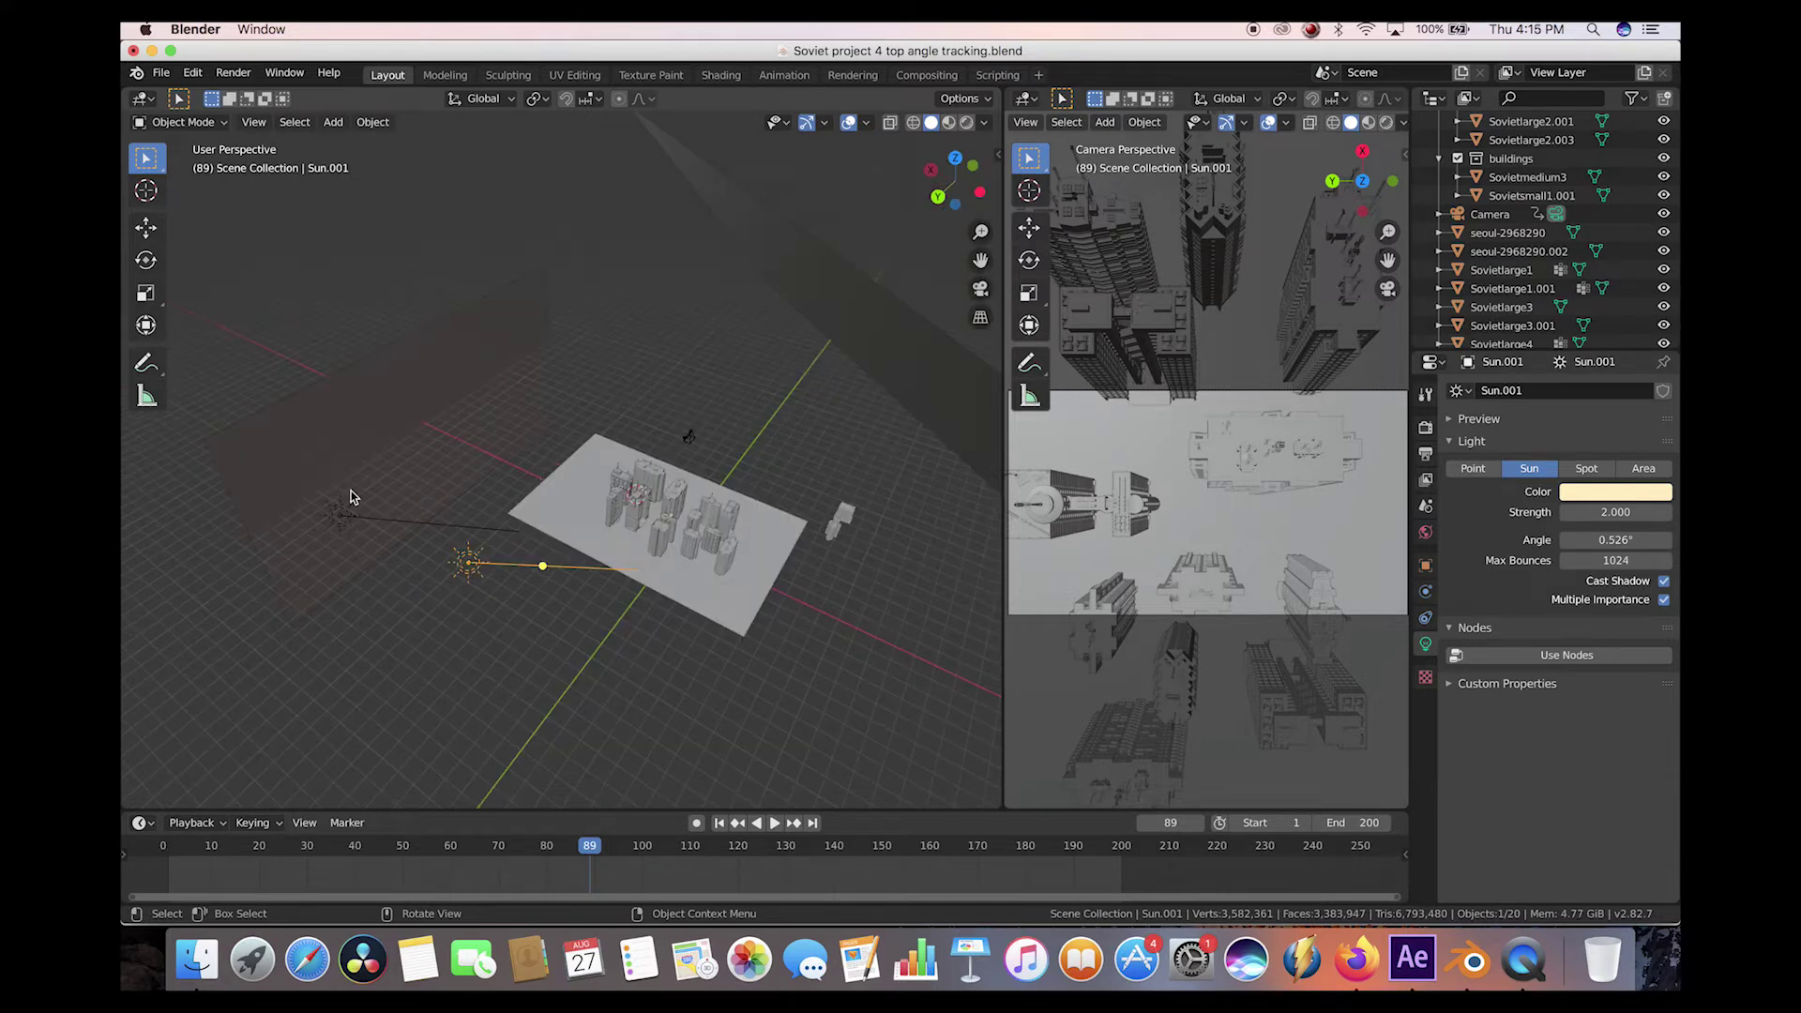
Step: Open the world's Sky Texture surface settings and select the large tilted image plane seoul-2968290.002
click(1425, 532)
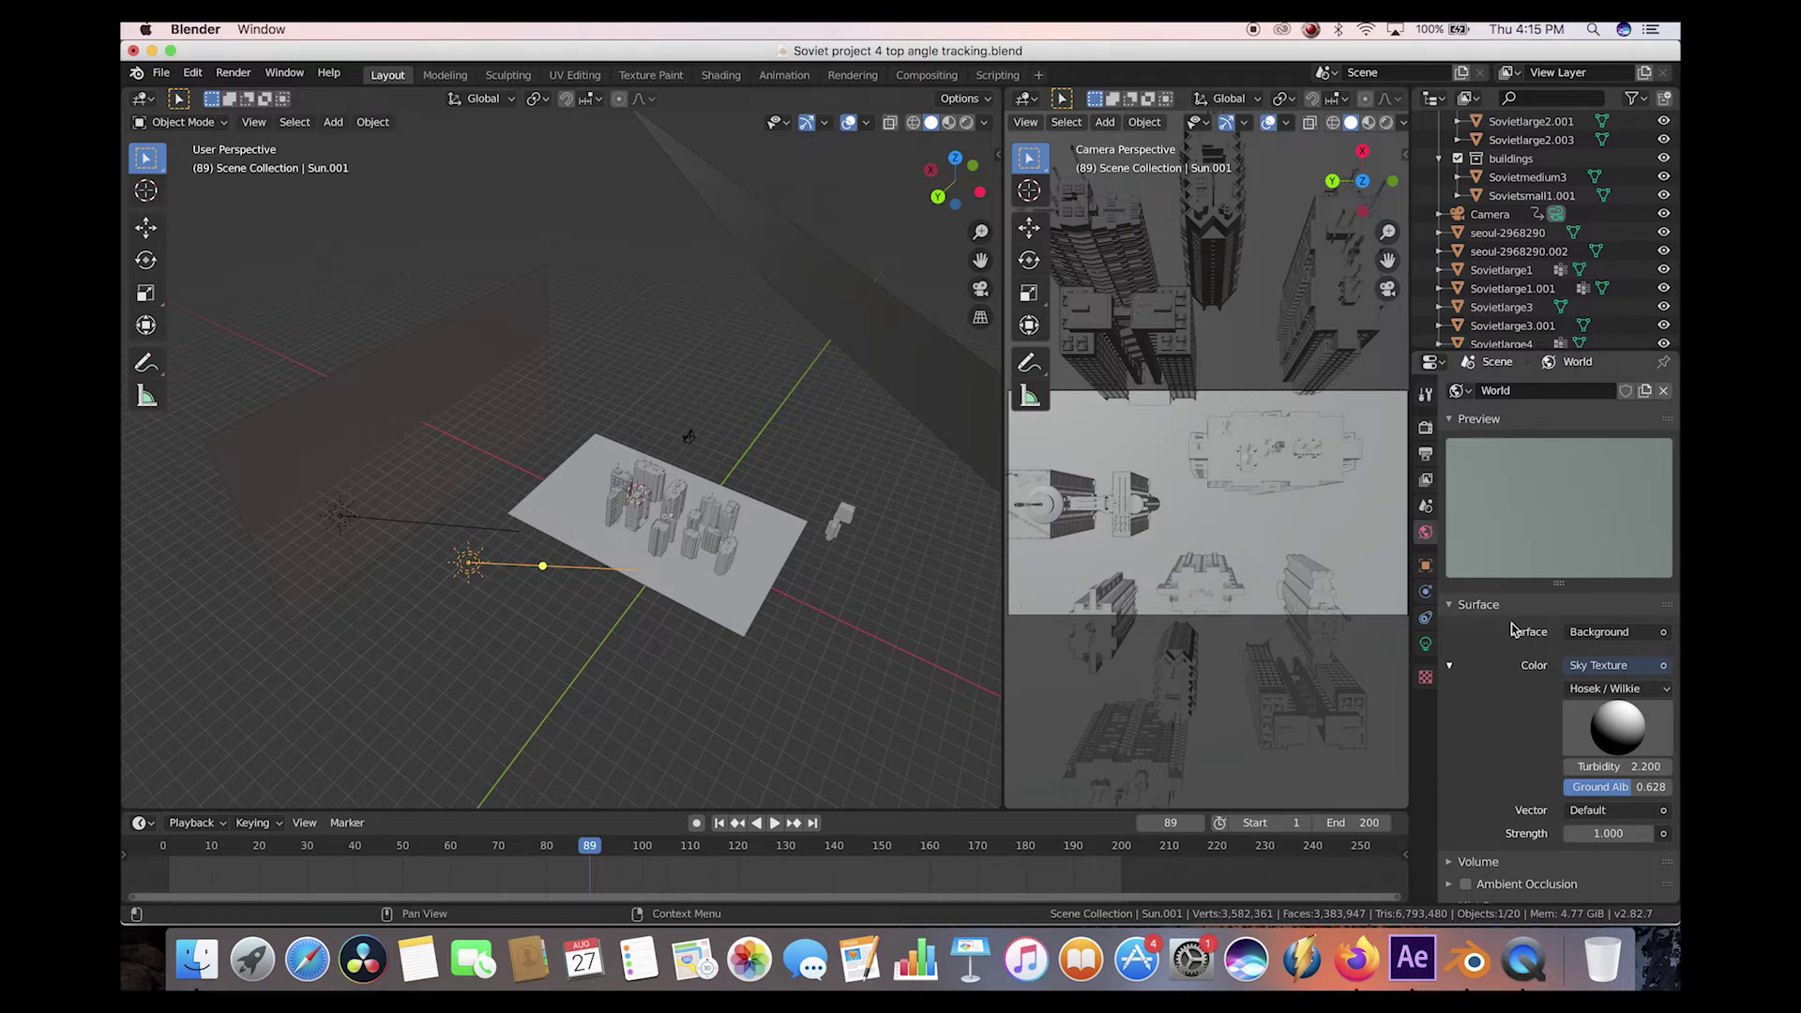
middle_drag(601, 507, 672, 522)
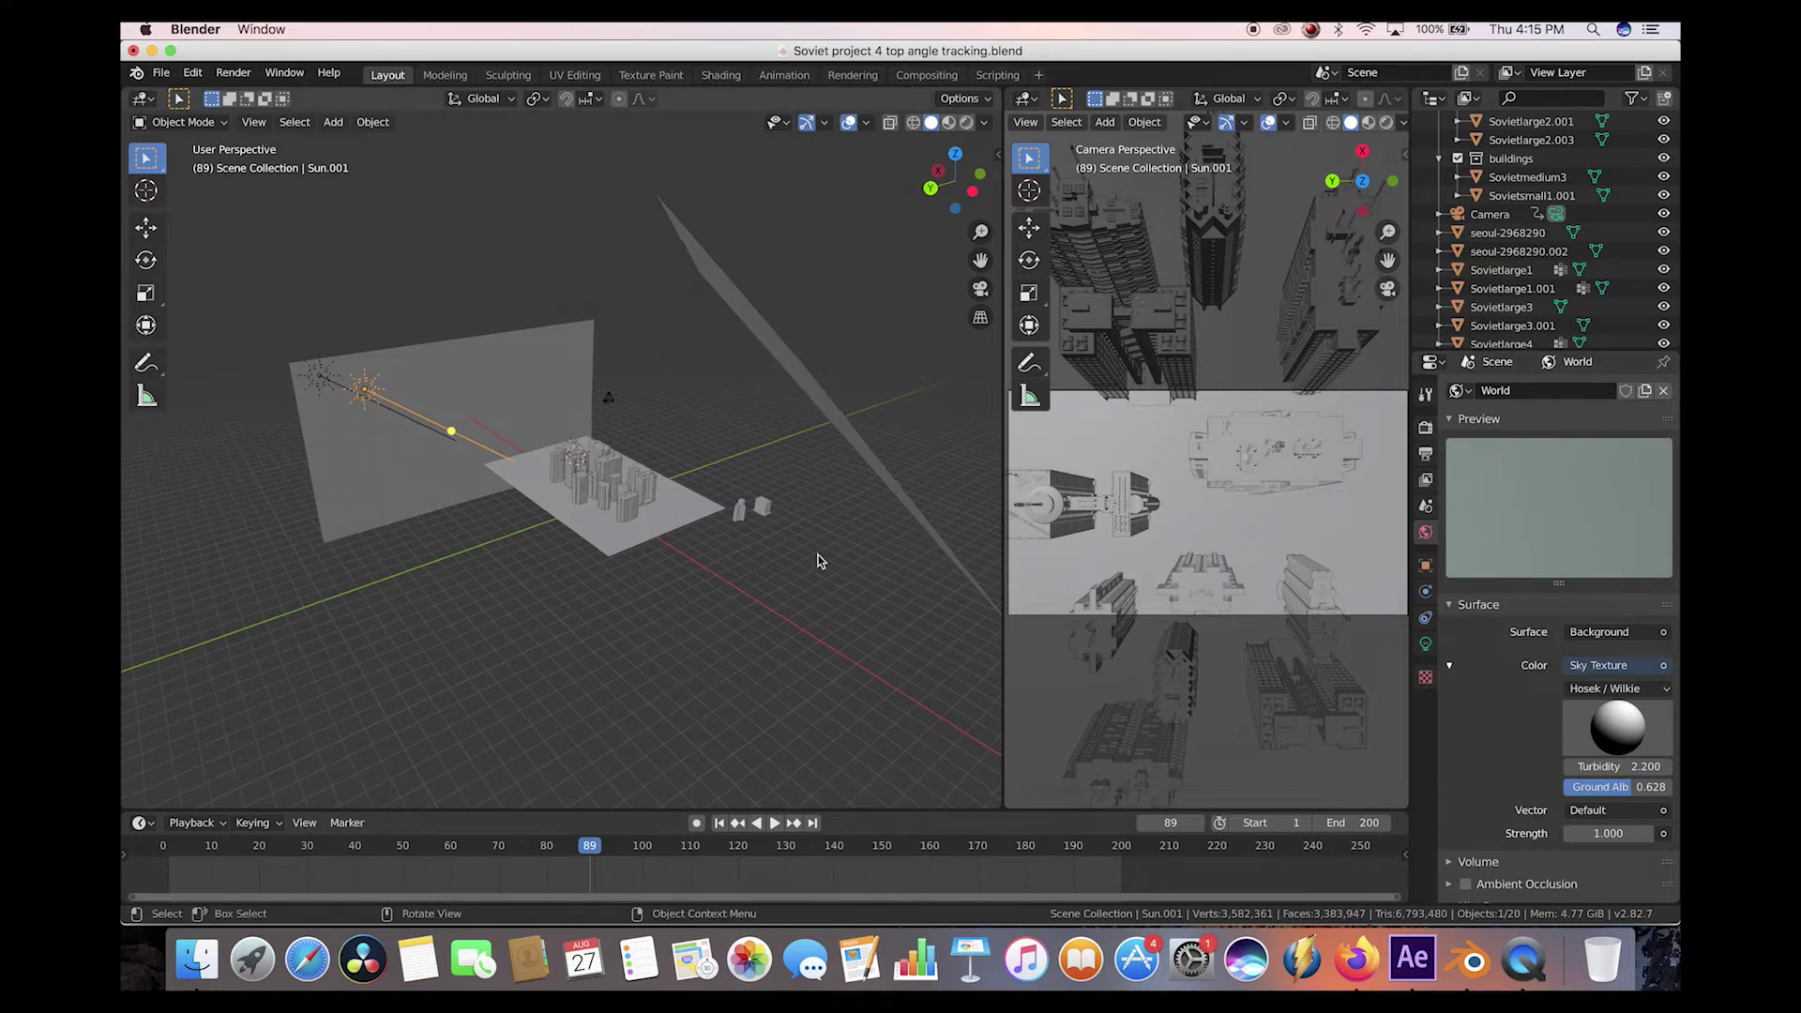
middle_drag(816, 554, 608, 522)
click(877, 390)
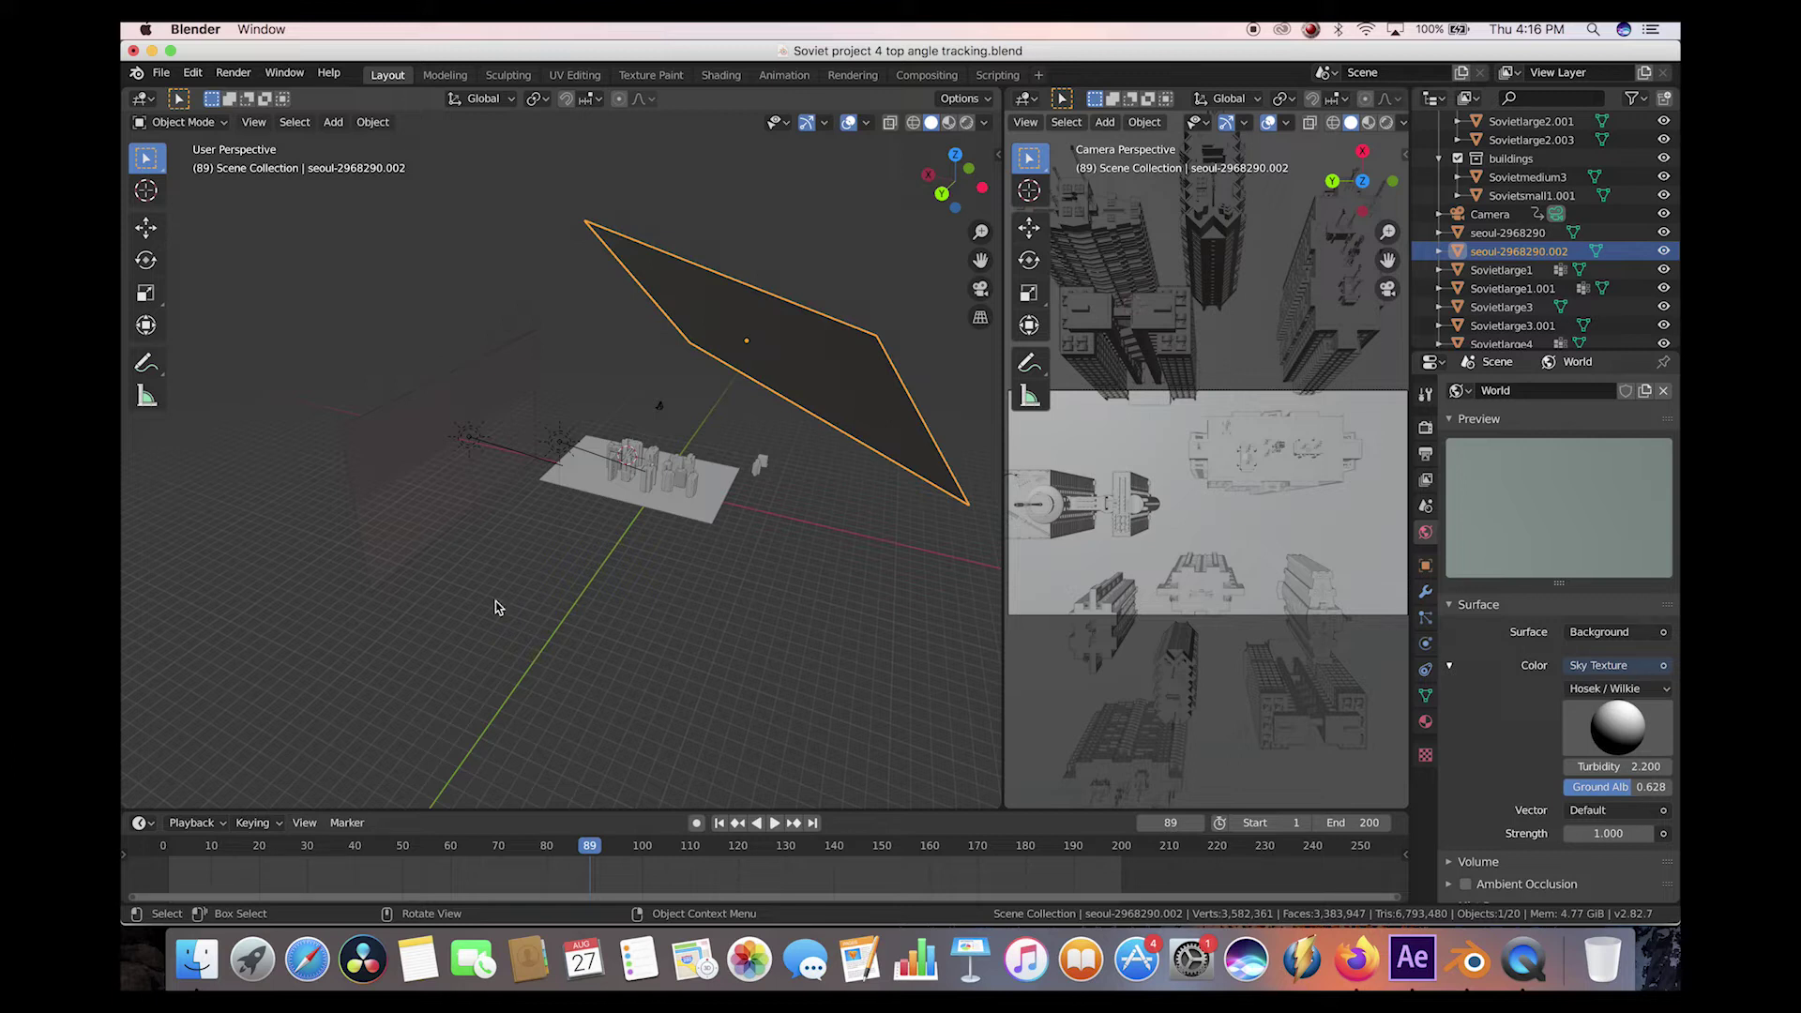
Step: Select the ground plane beneath the buildings and toggle its particle system's viewport display on and back off
scroll(746, 614, up, 5)
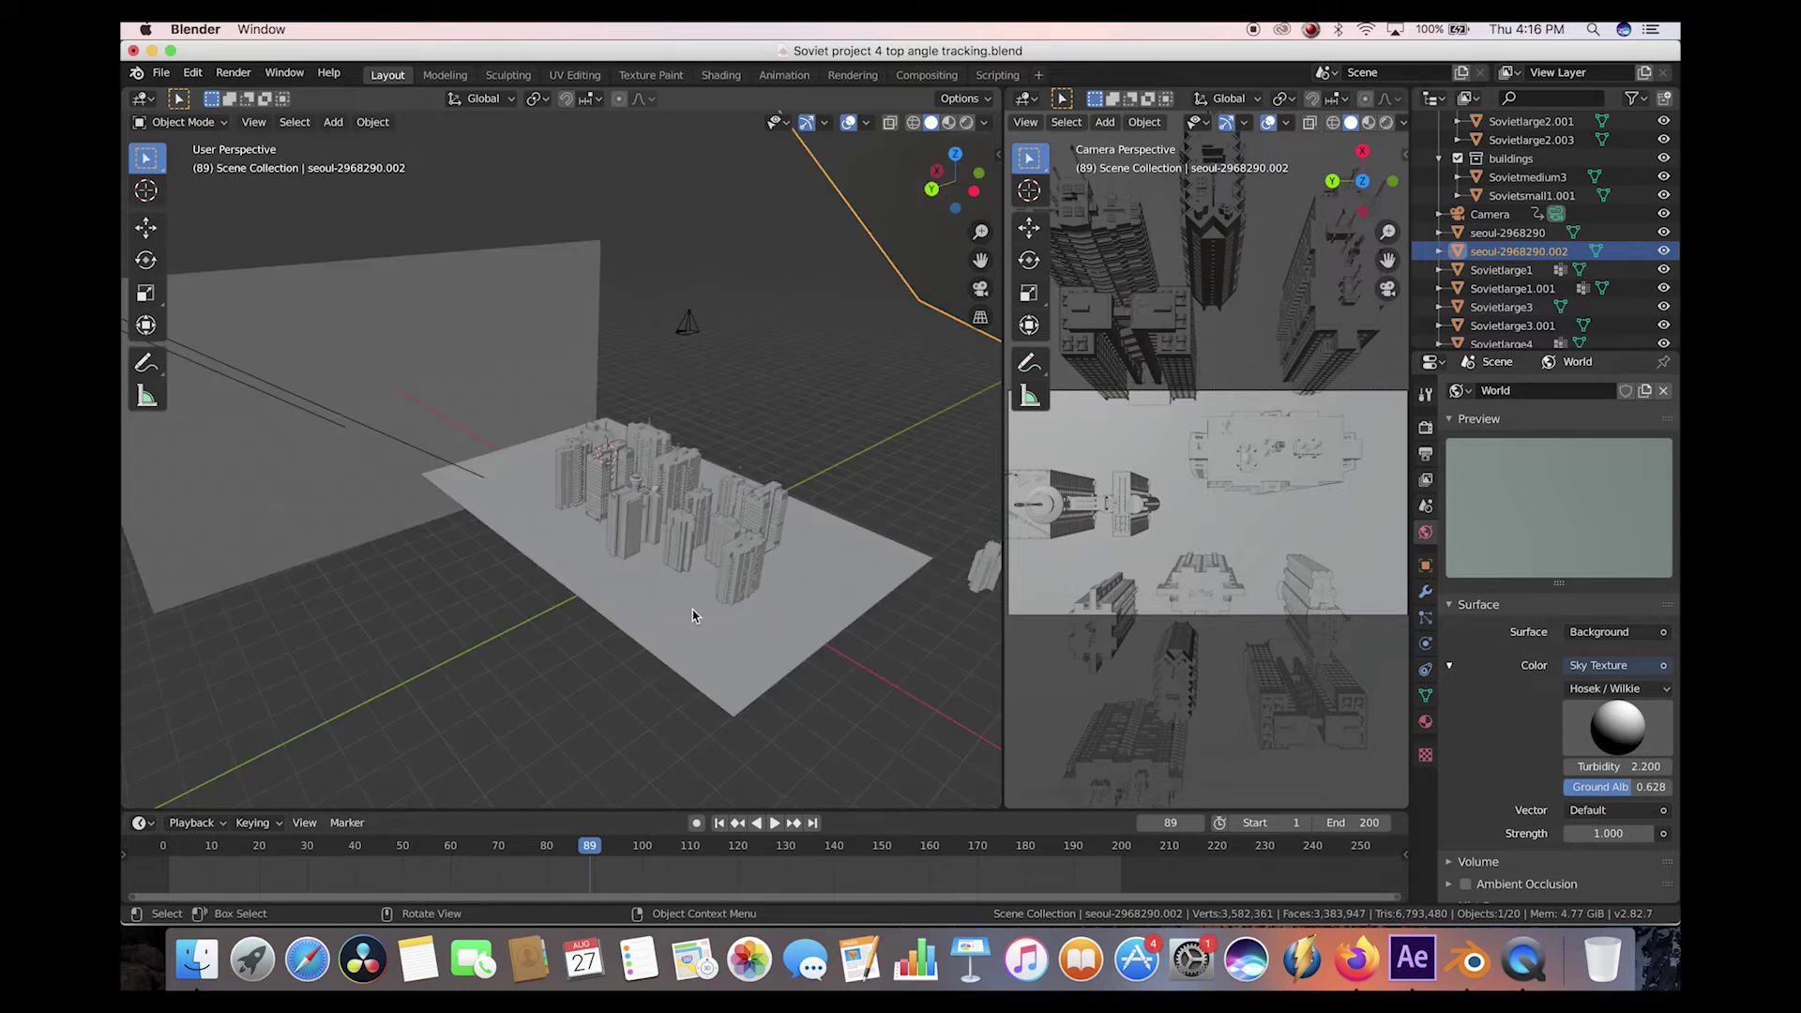
middle_drag(672, 488, 671, 507)
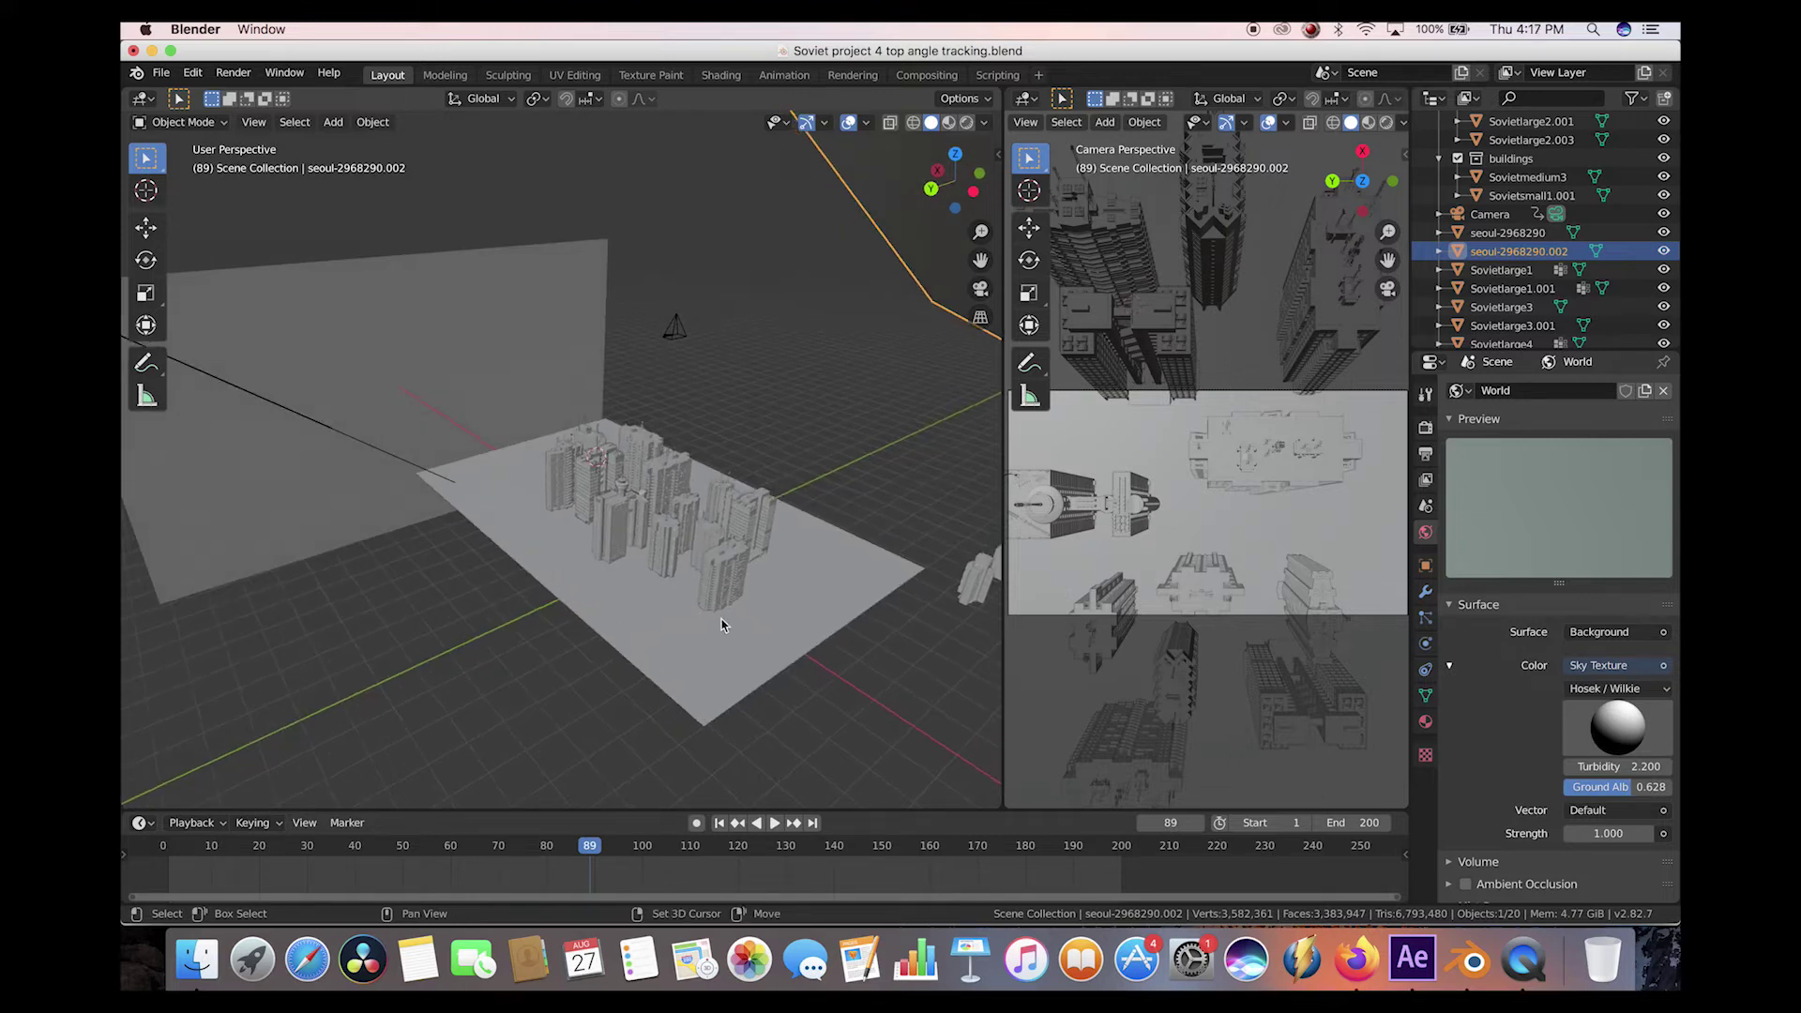
shift+middle_drag(756, 570, 623, 470)
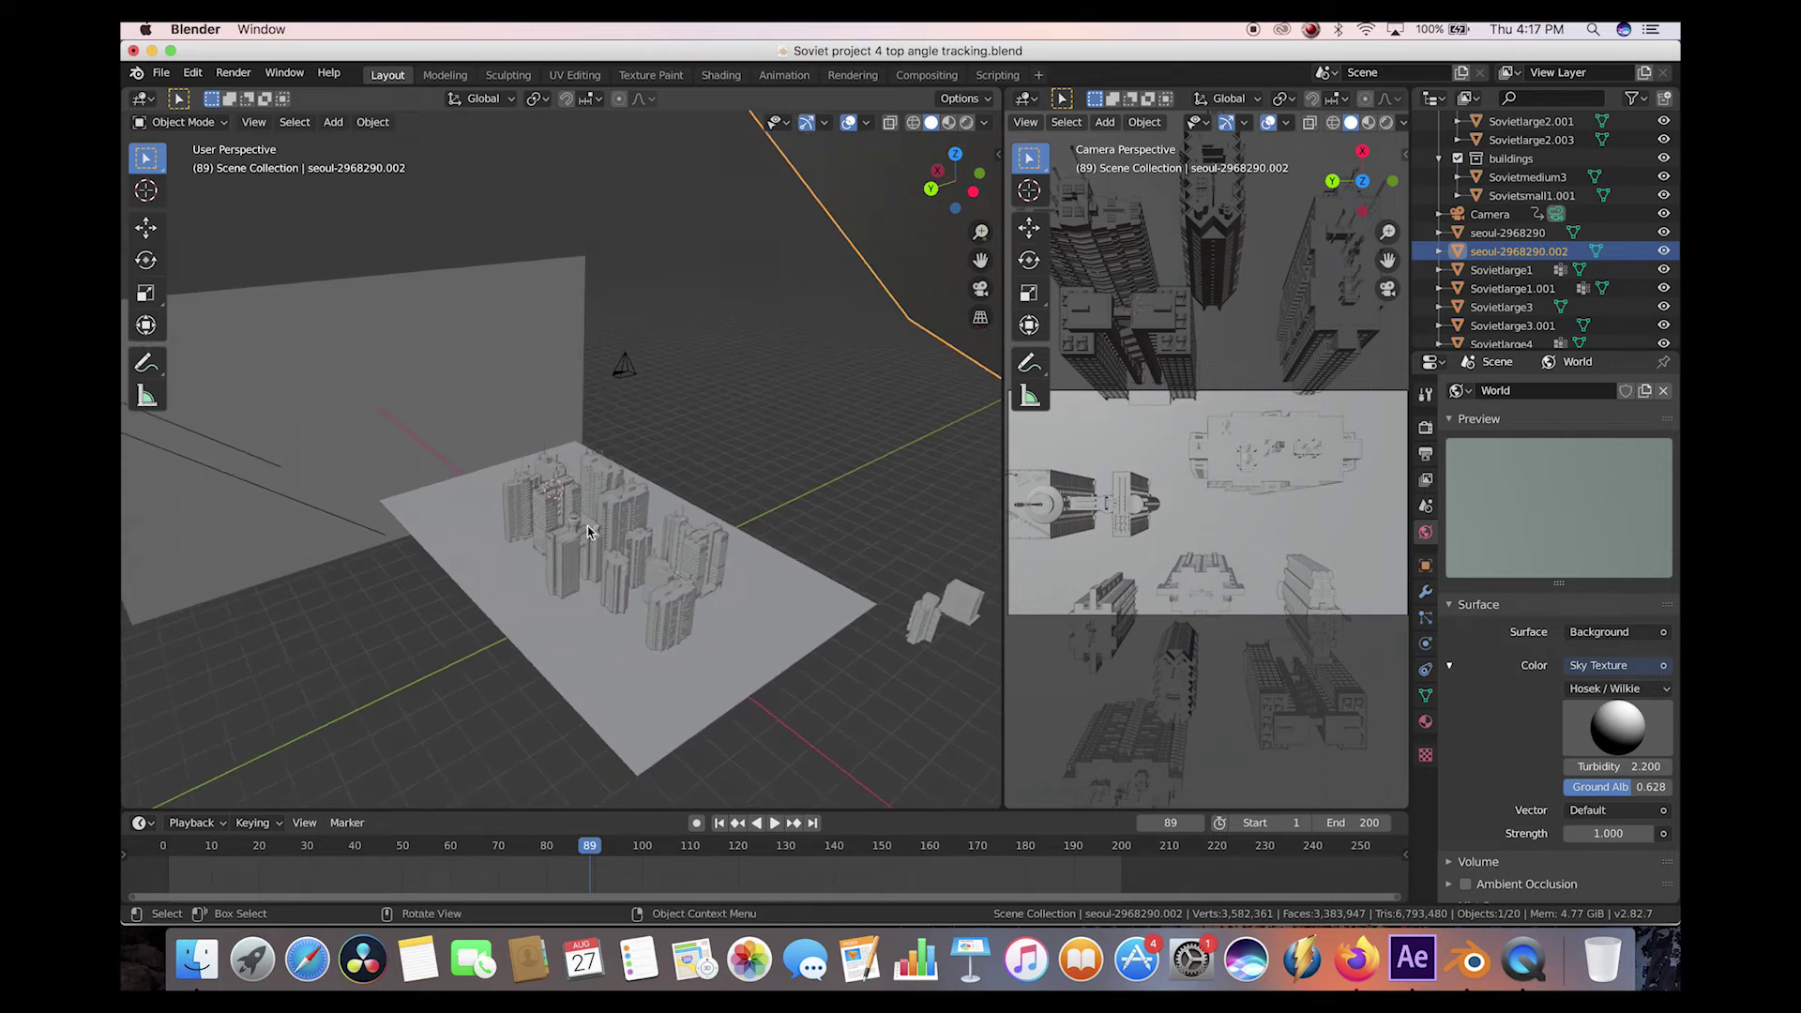
shift+middle_drag(743, 596, 718, 577)
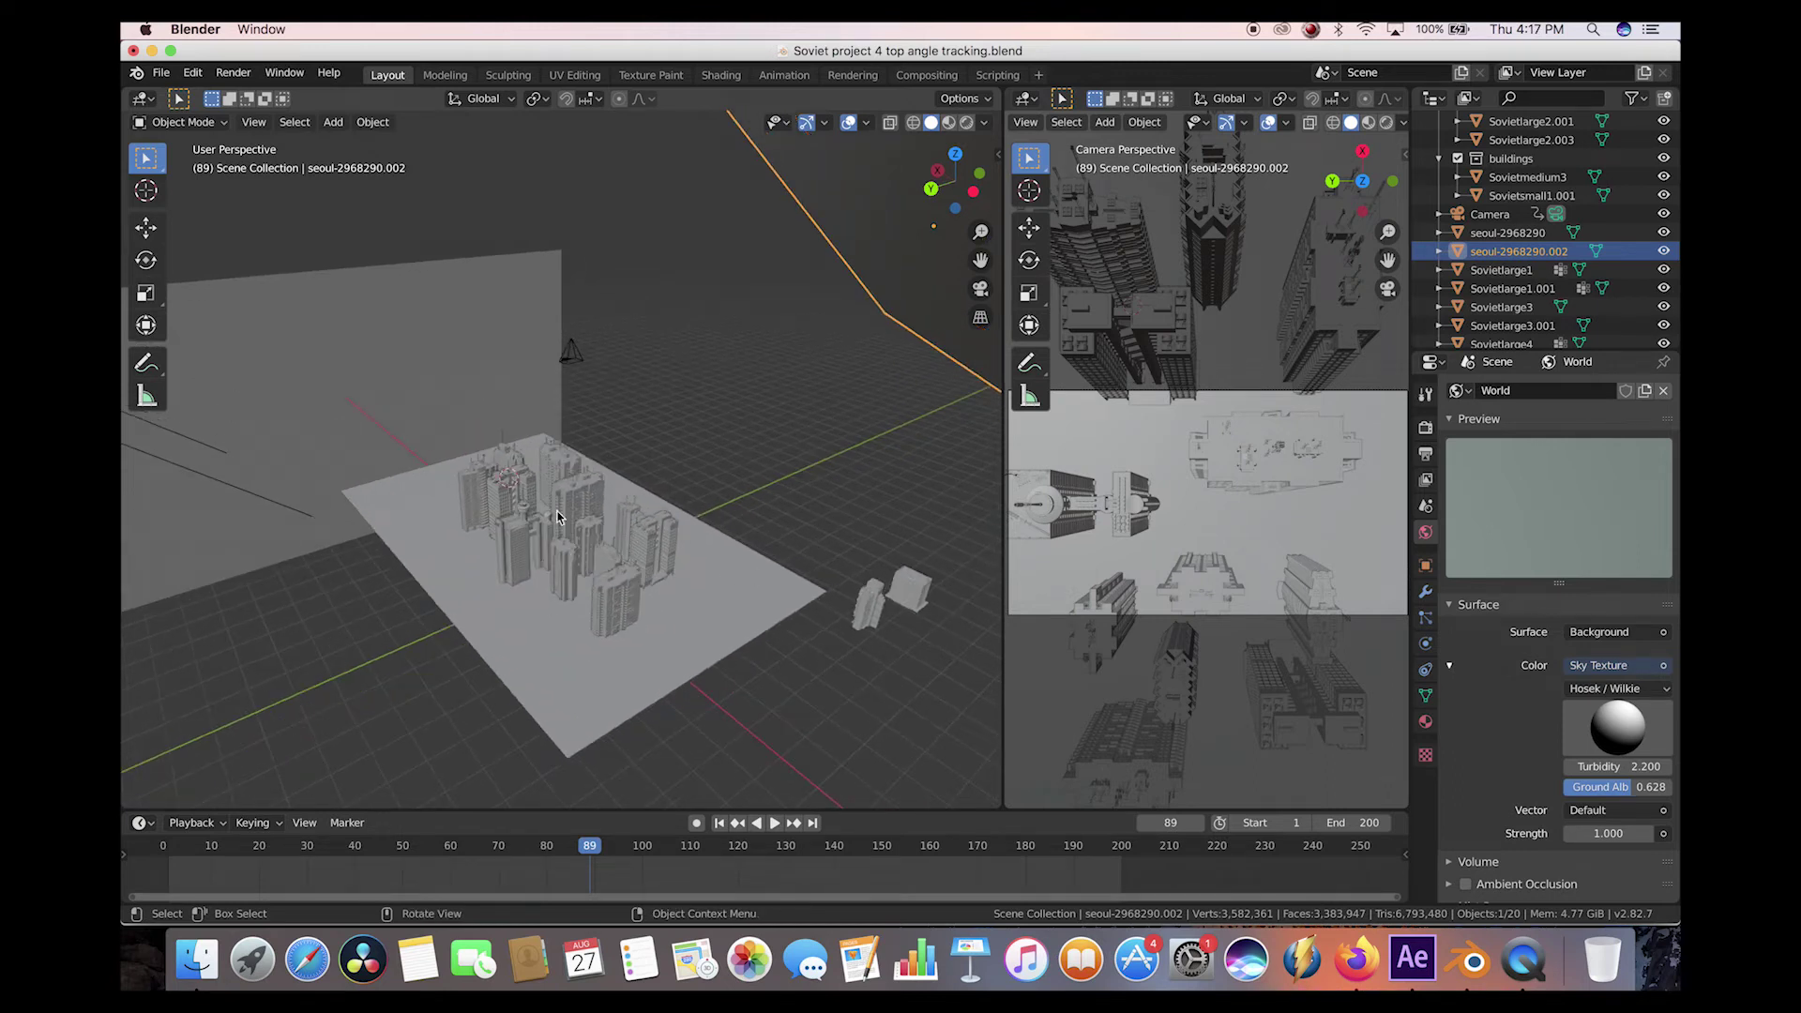
shift+middle_drag(575, 537, 471, 541)
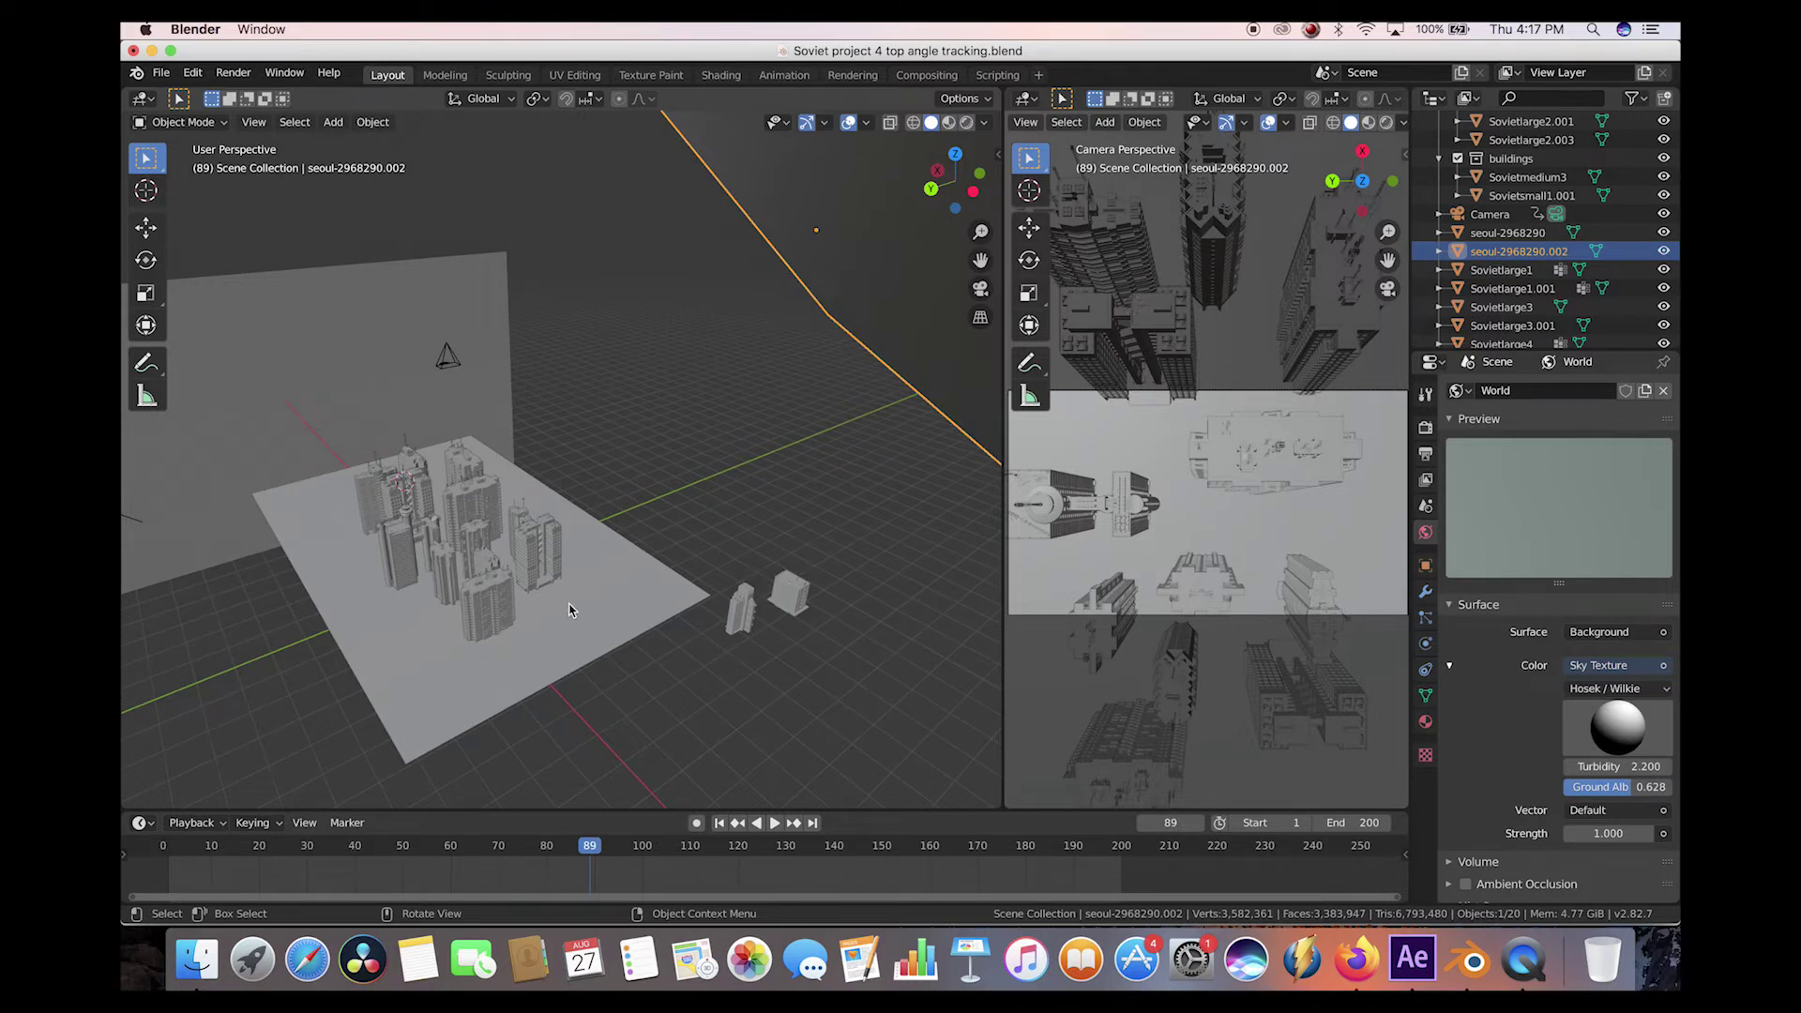
click(638, 580)
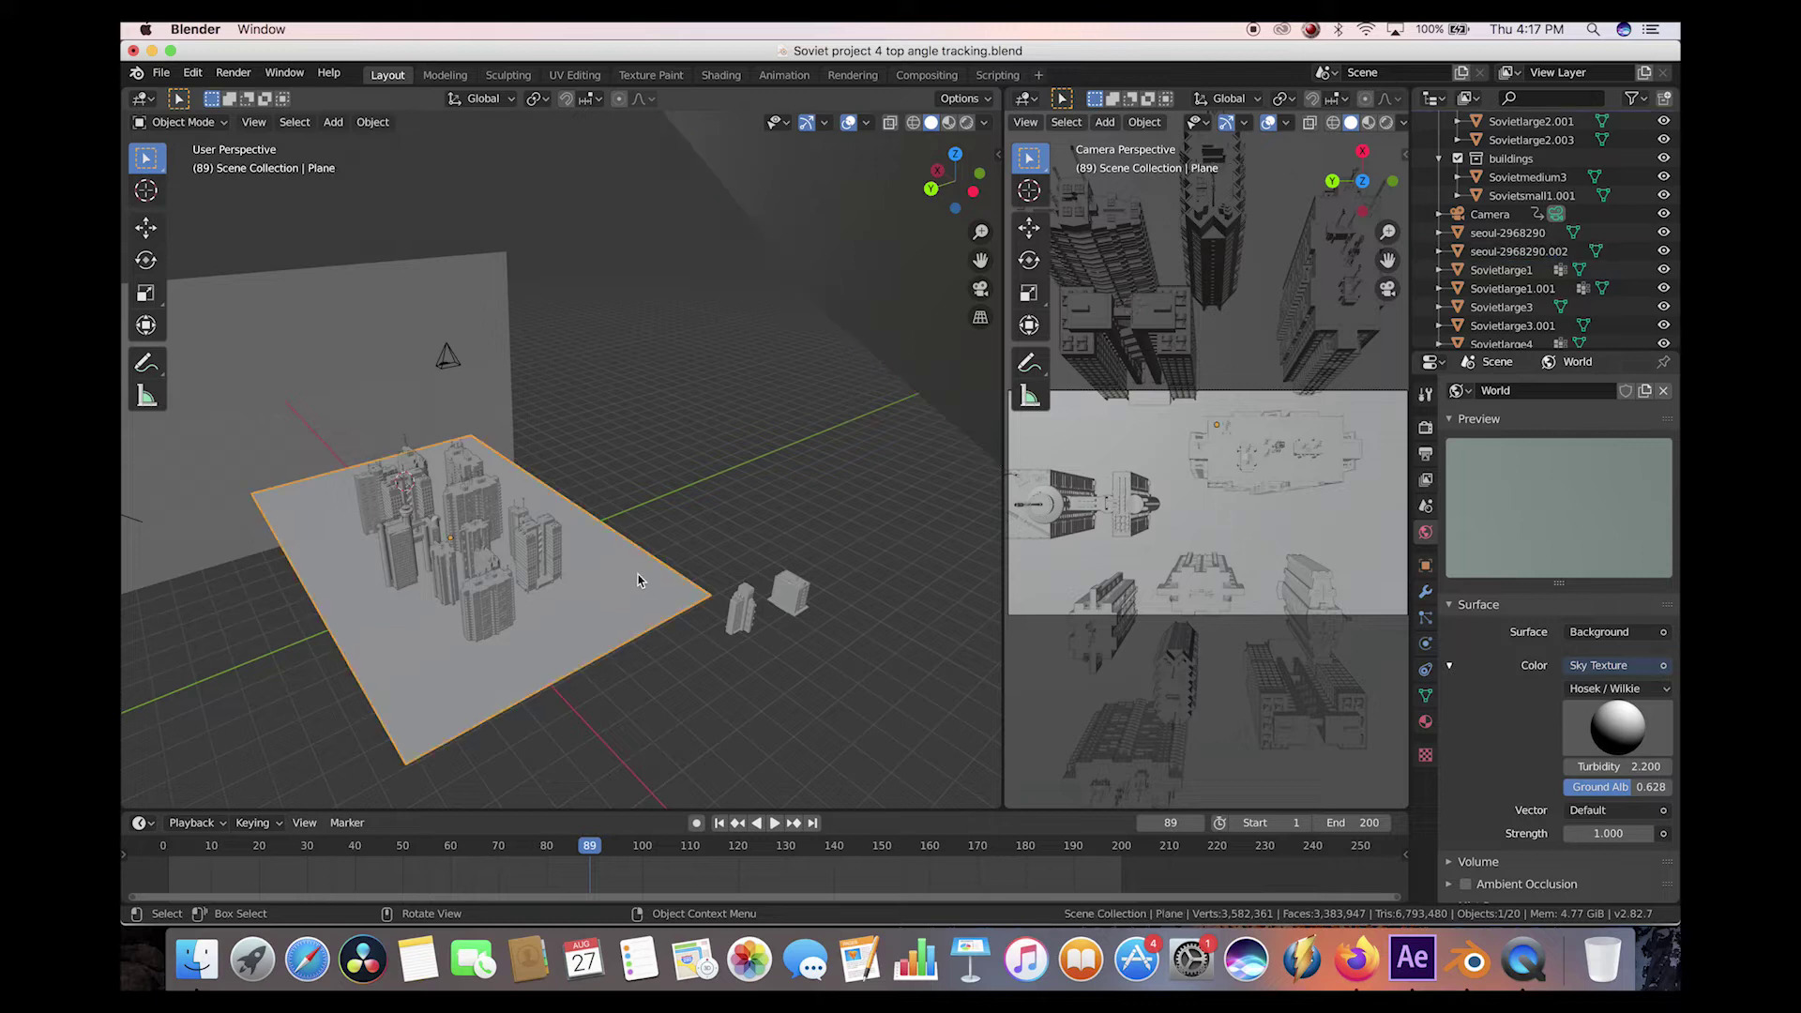
click(1426, 617)
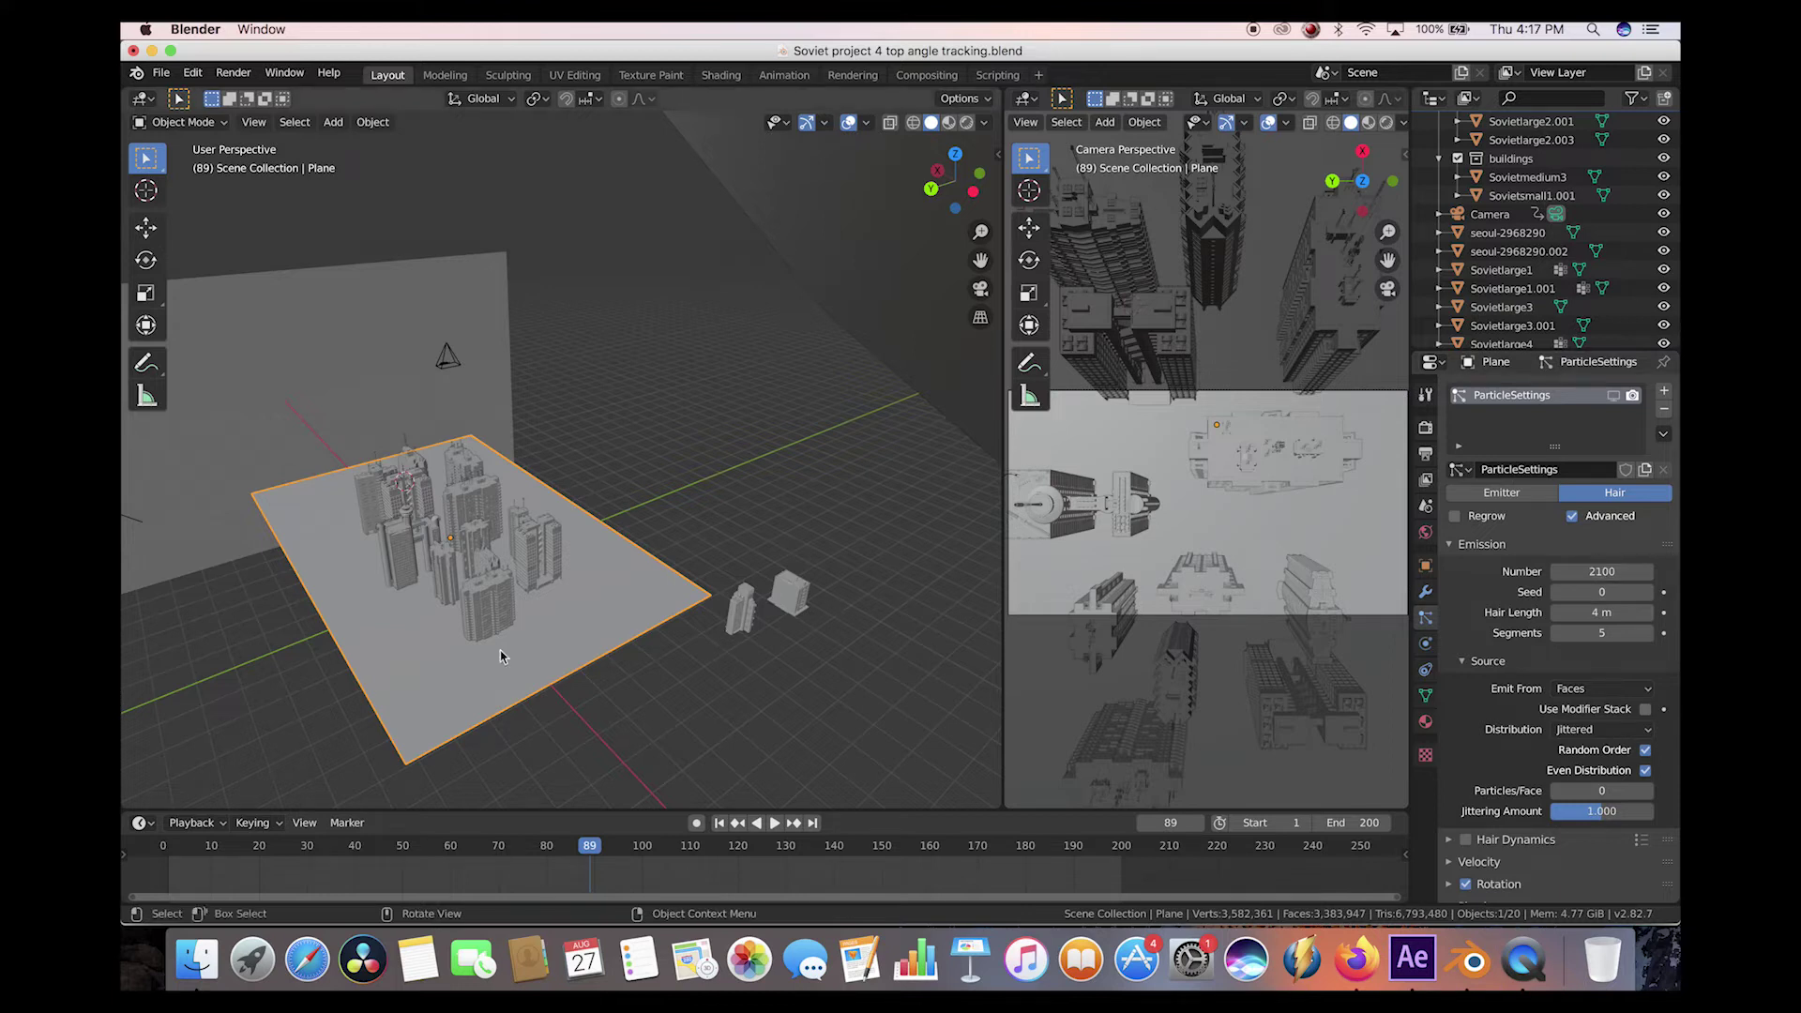
click(1614, 395)
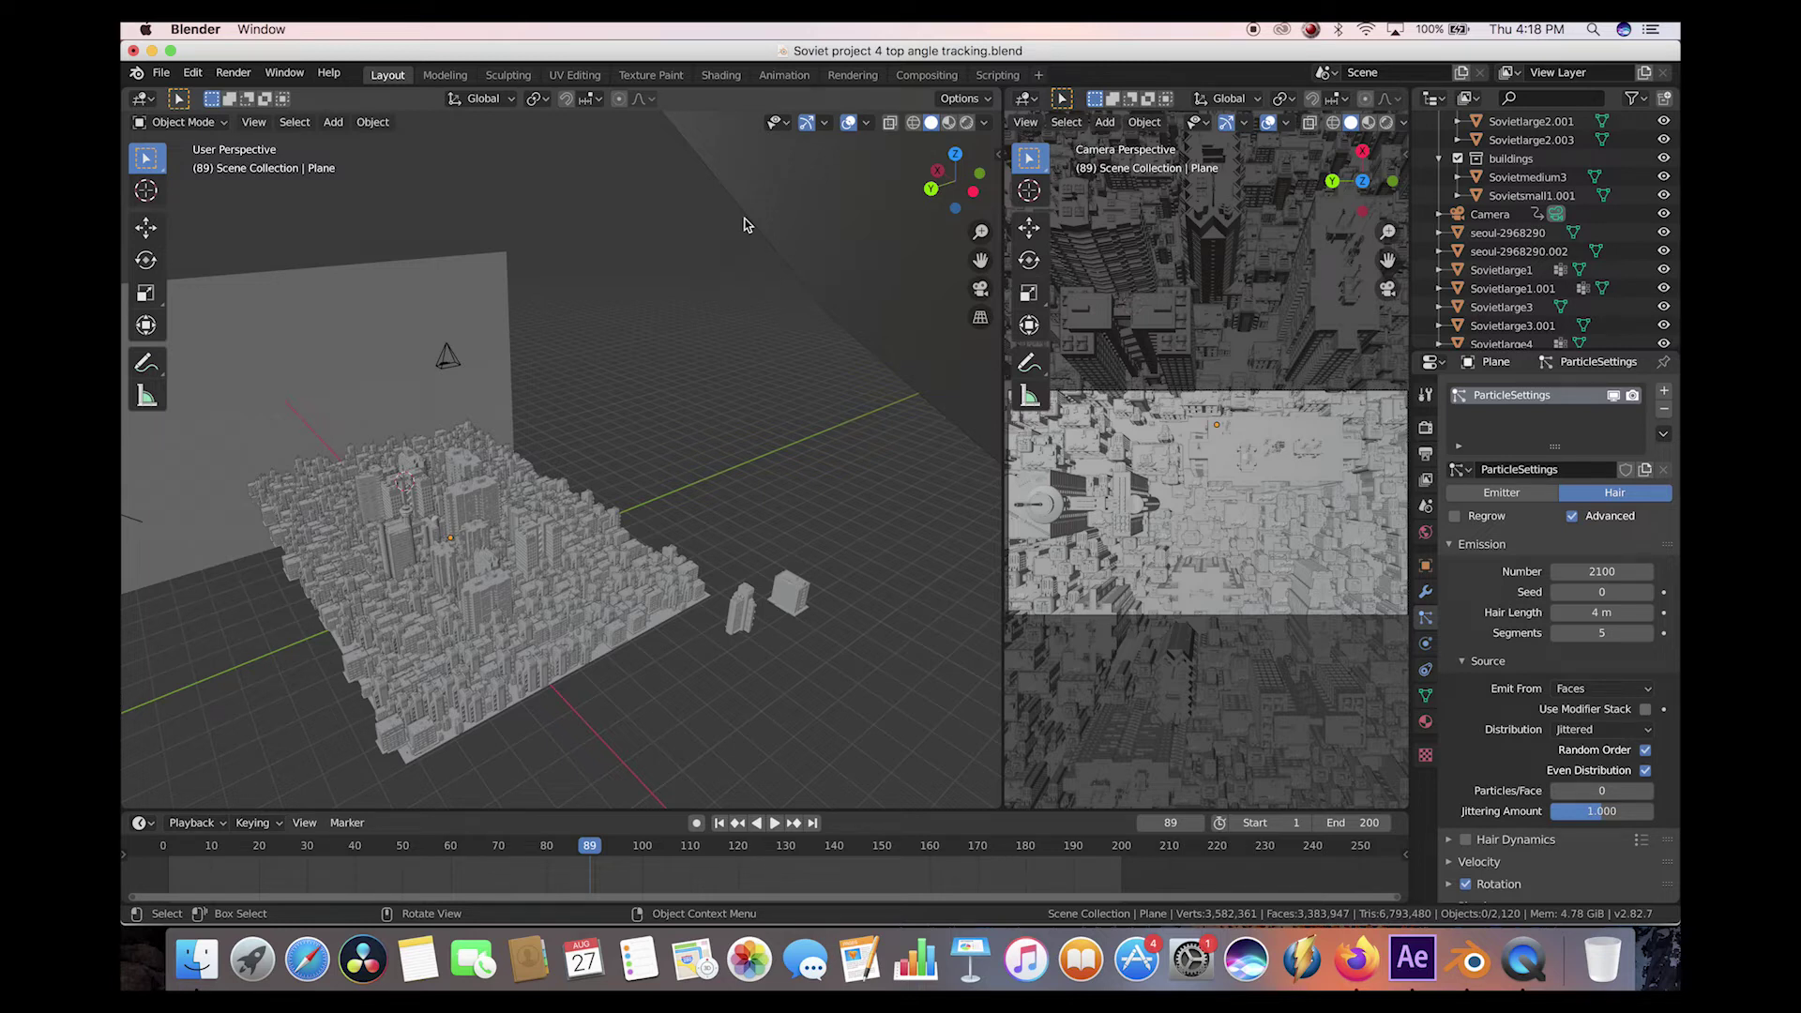
click(1613, 396)
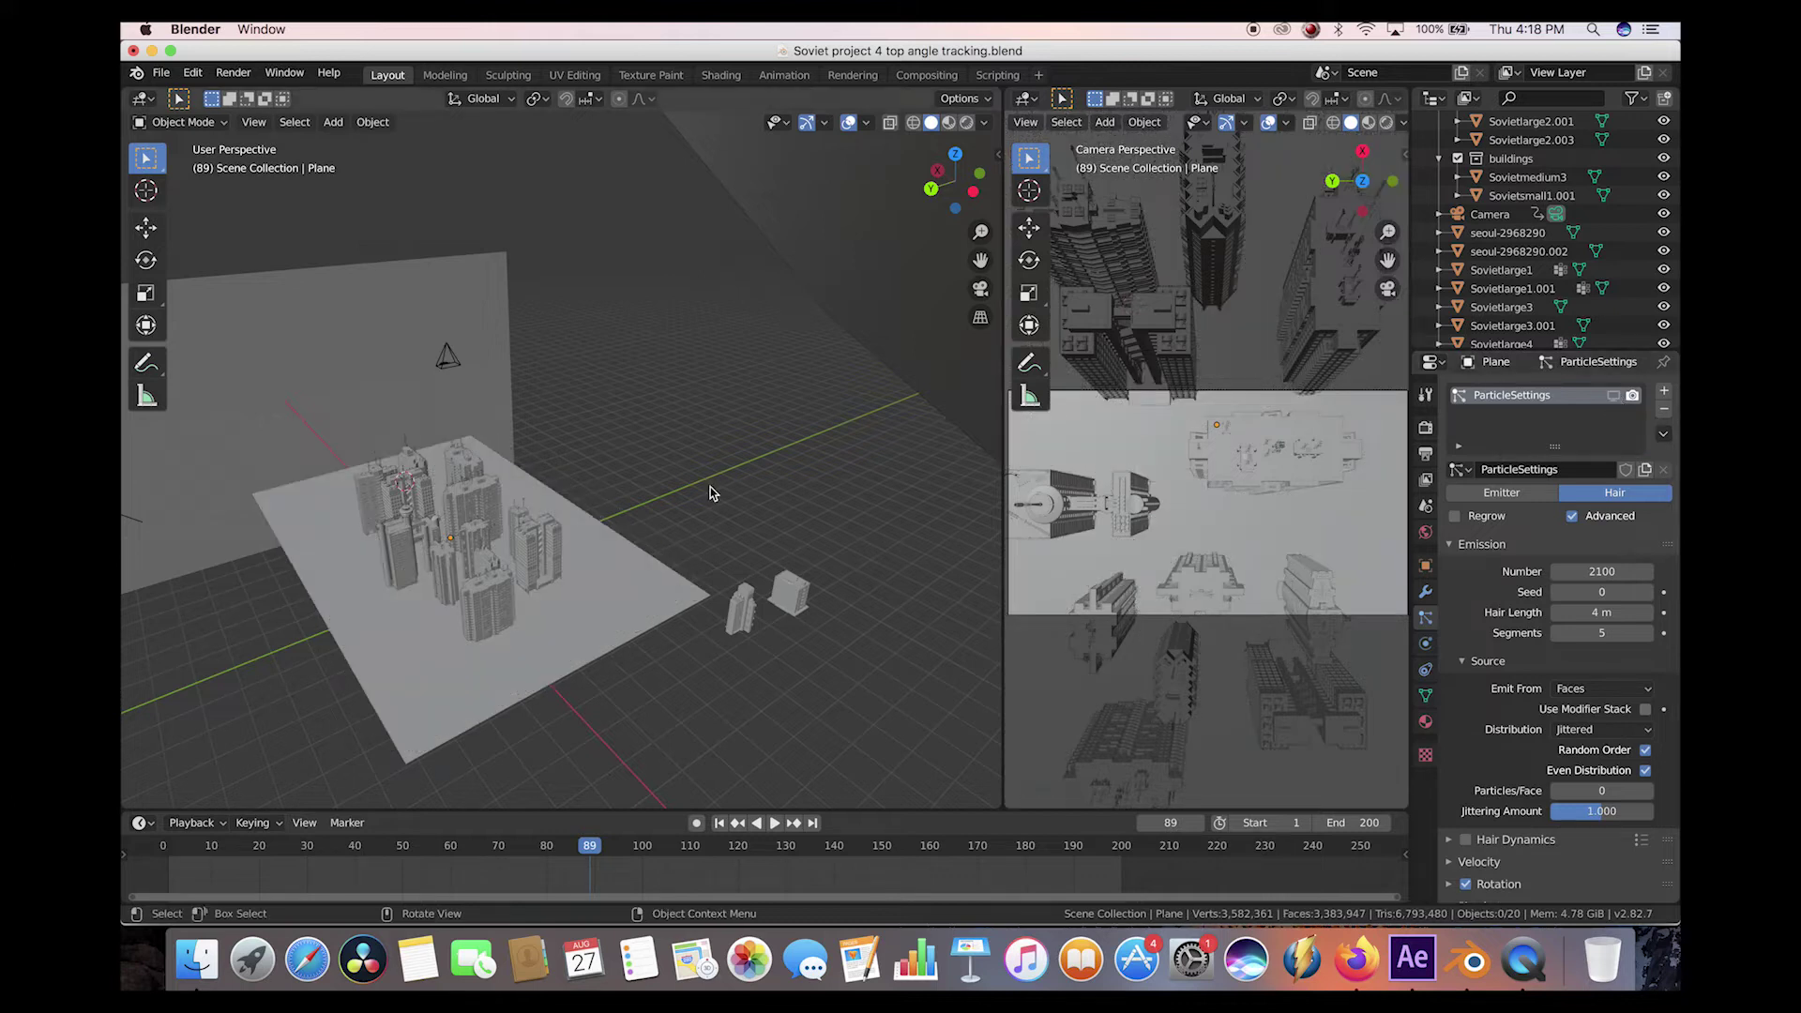
Step: Open the view layer settings to review the render passes, including Mist
scroll(680, 567, down, 5)
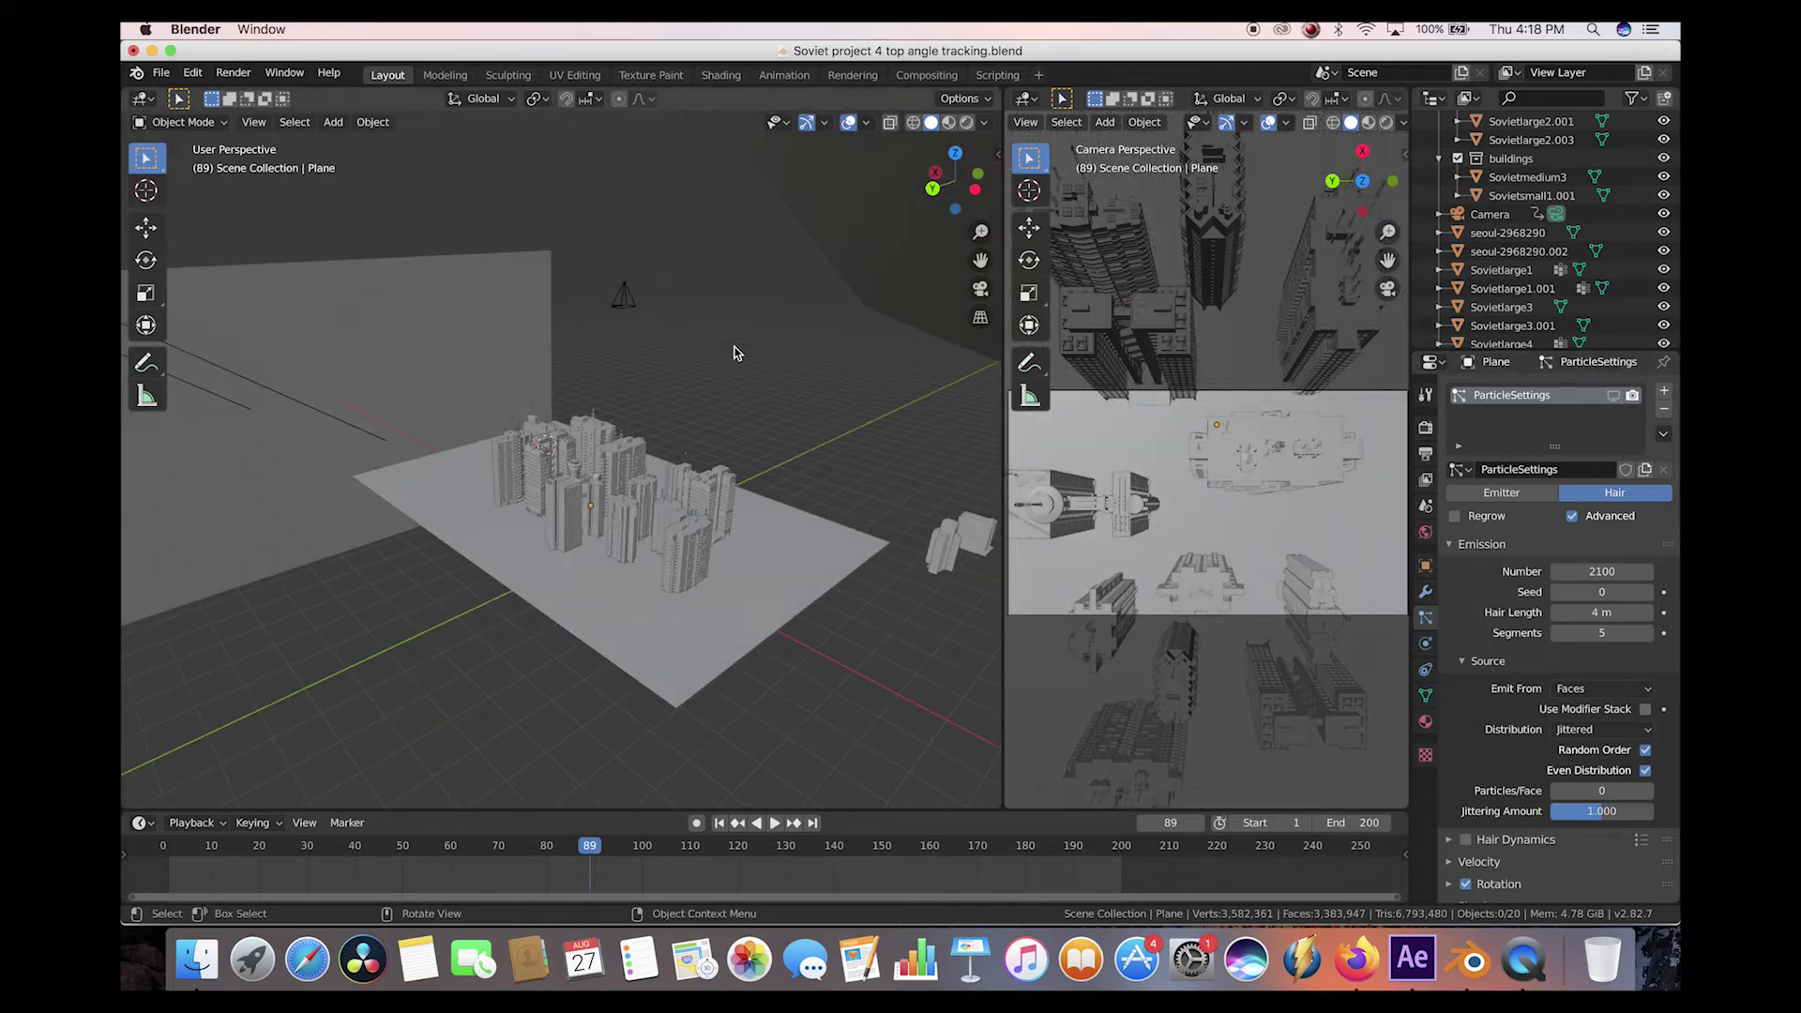
click(1426, 480)
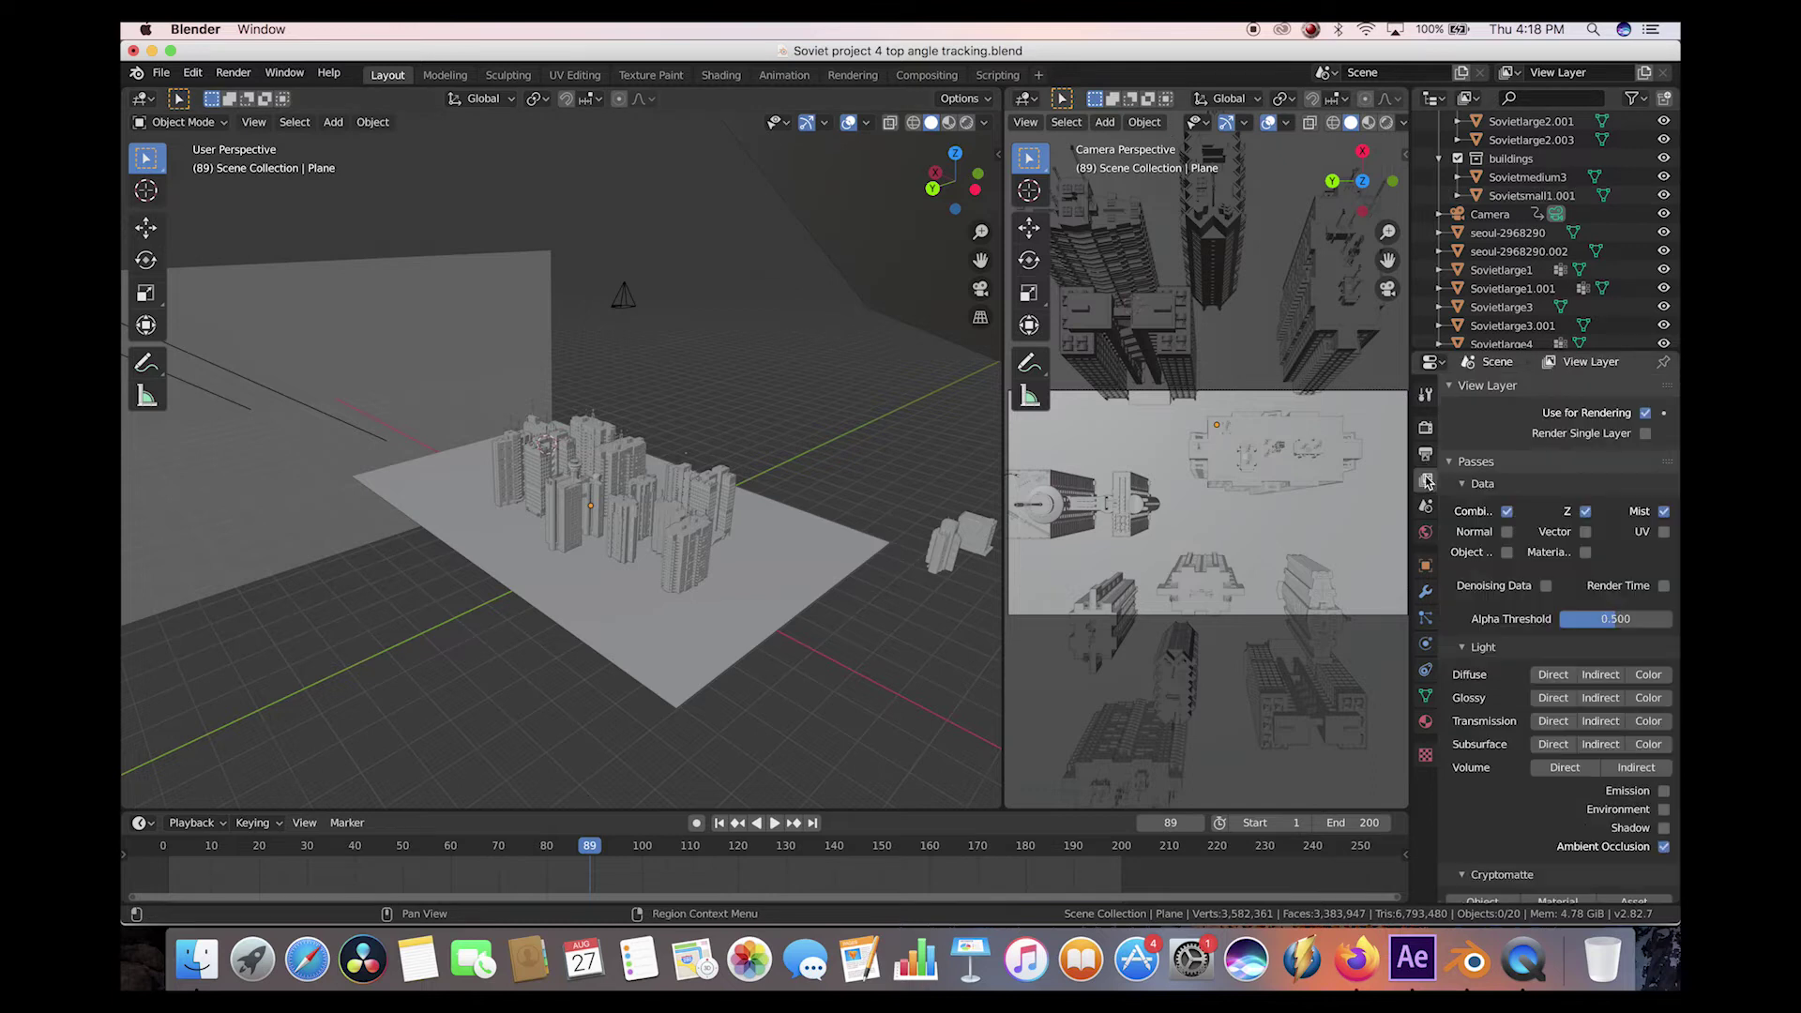
click(1664, 511)
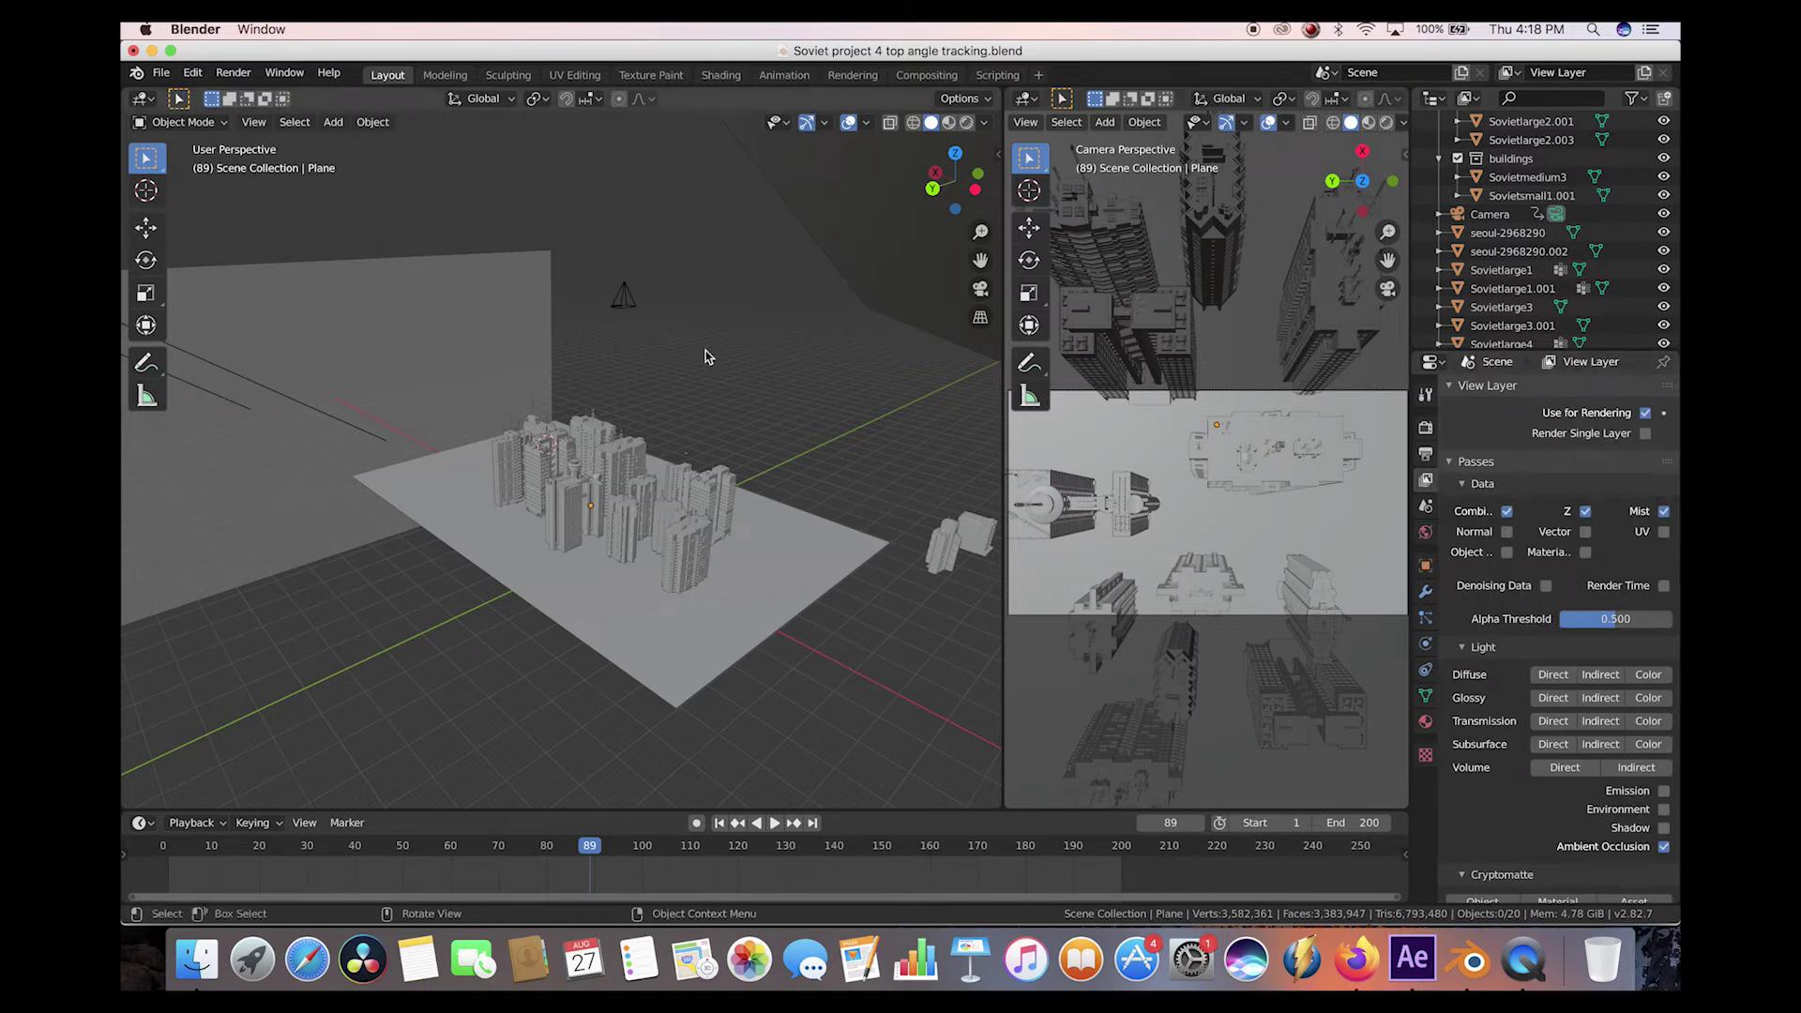
Step: Open the compositing node setup to examine the Render Layers connections, and open the scene's output settings
click(921, 76)
scroll(580, 261, up, 4)
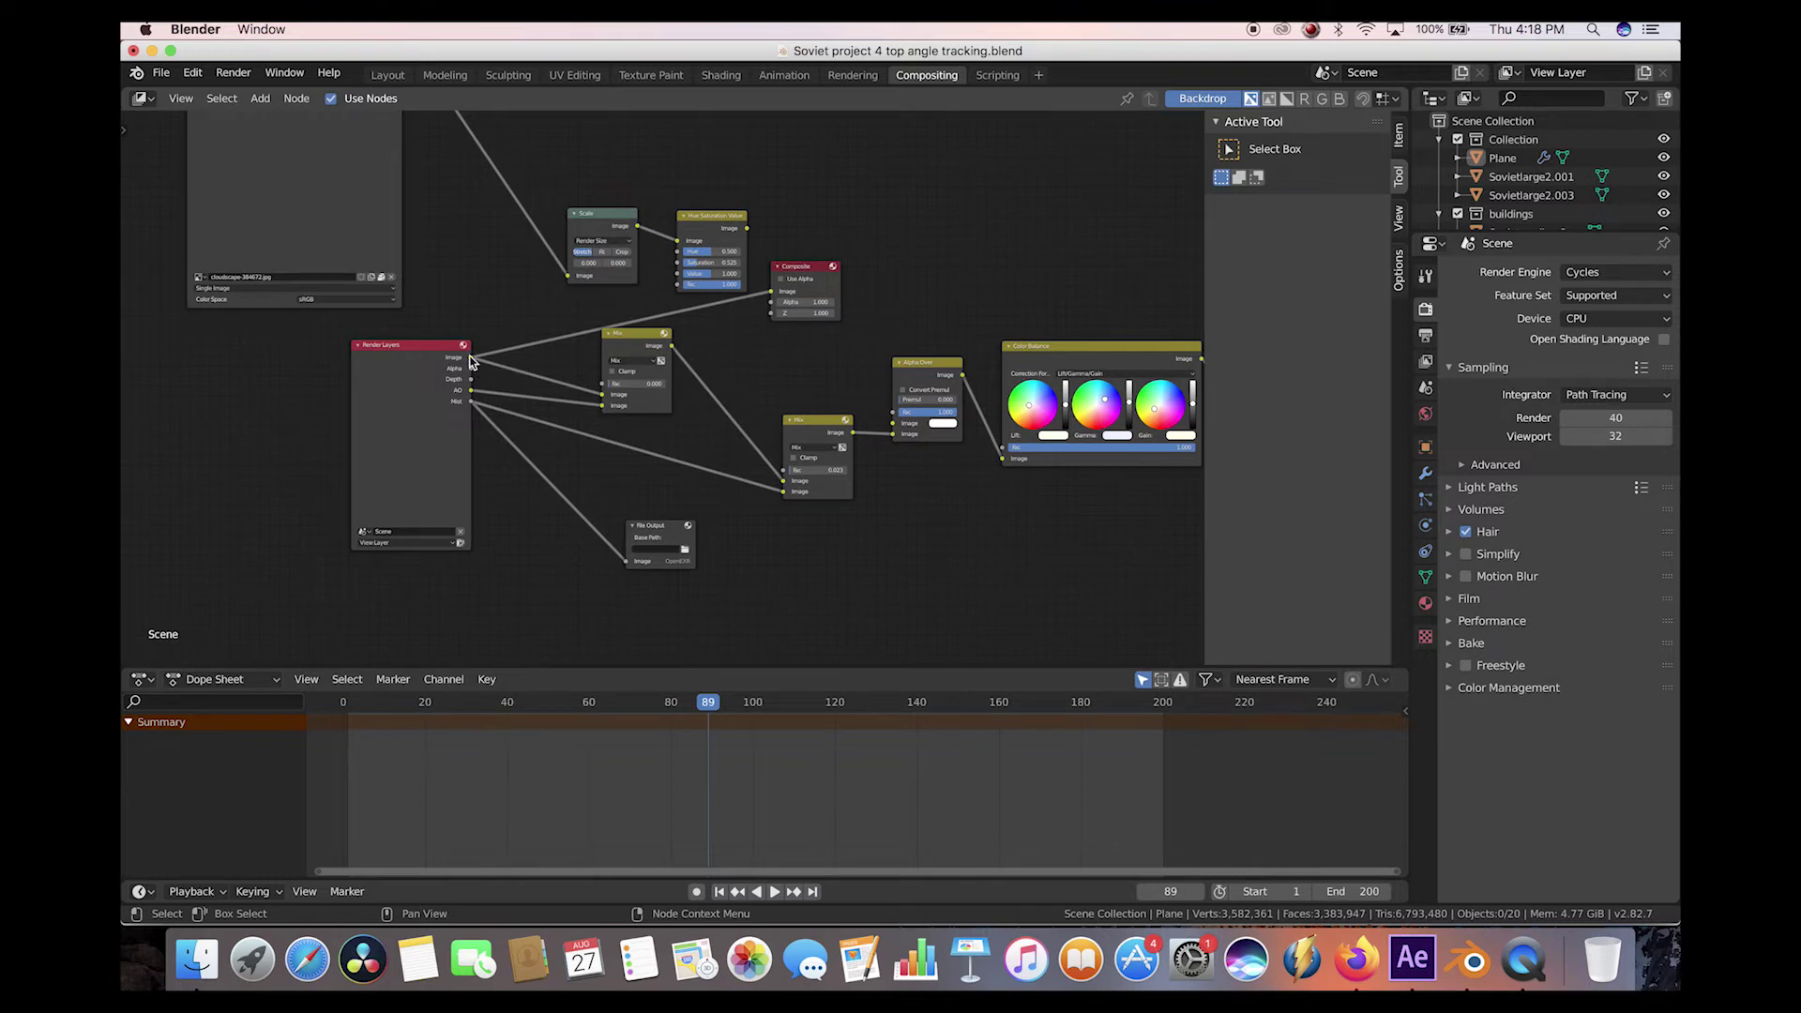
click(1426, 337)
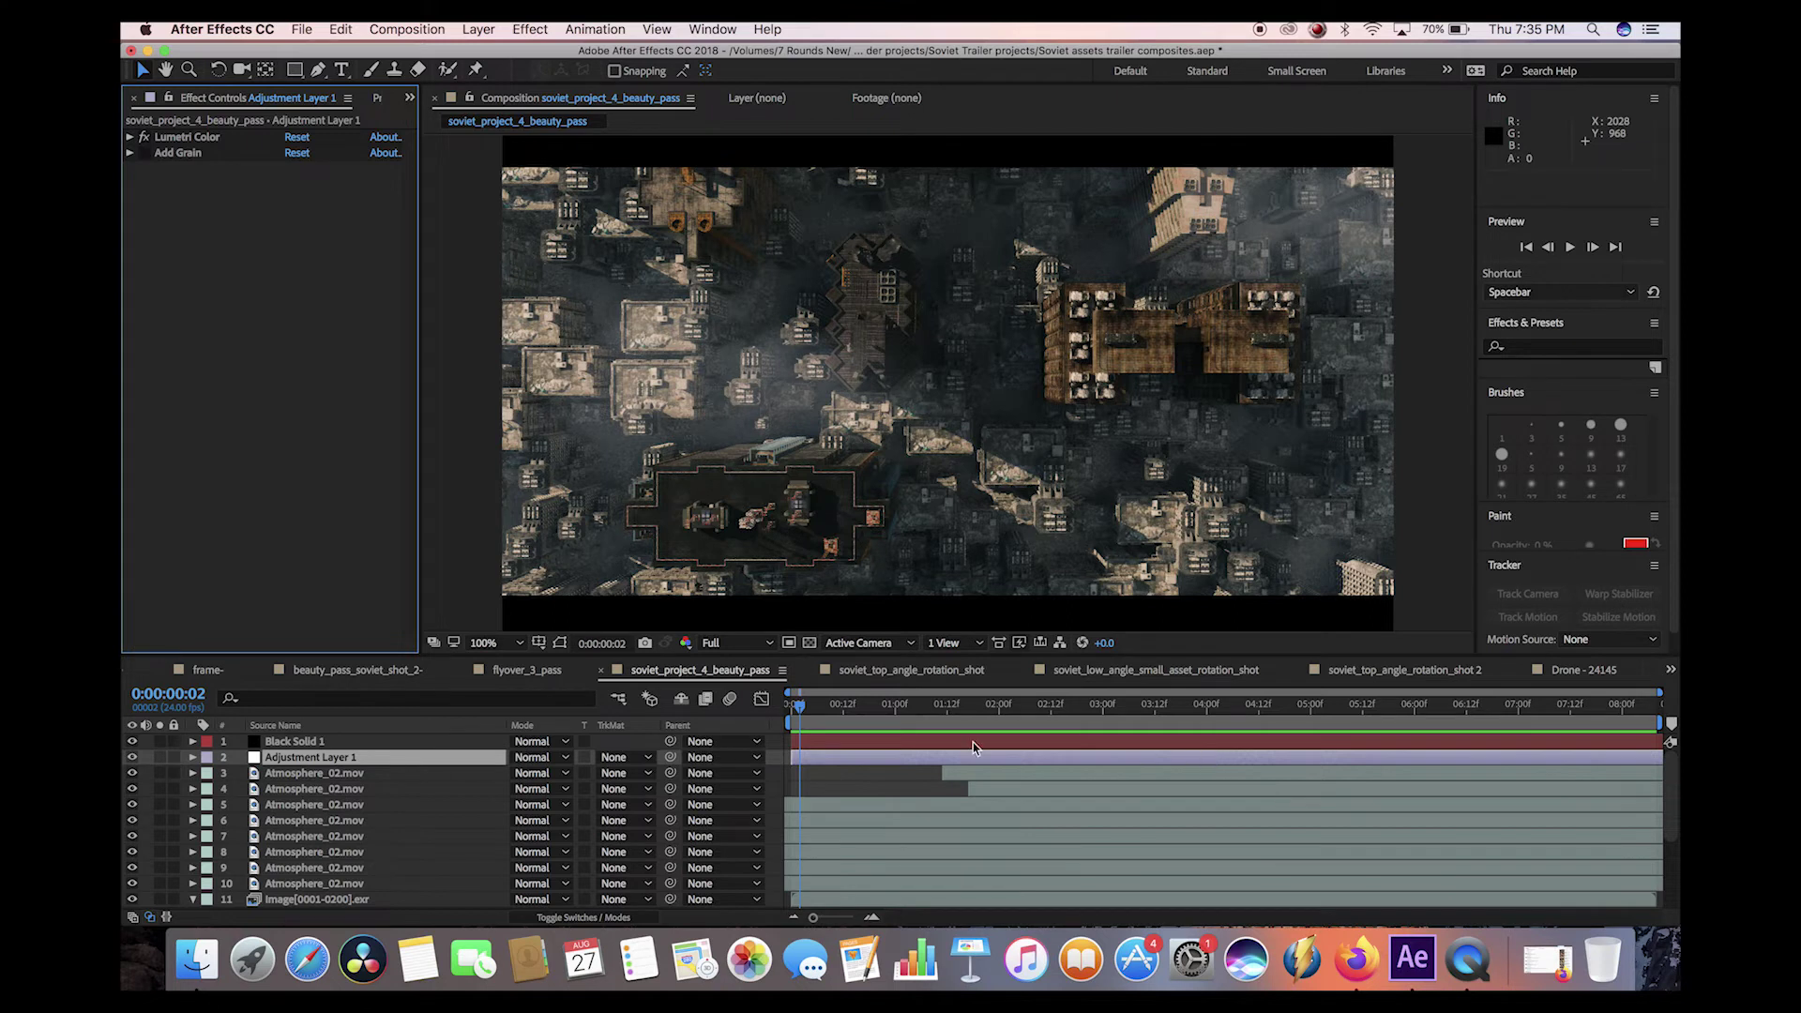
Step: In After Effects, play the soviet_project_4_beauty_pass composition from the start in a maximized viewer, and restore the normal layout
key(Home)
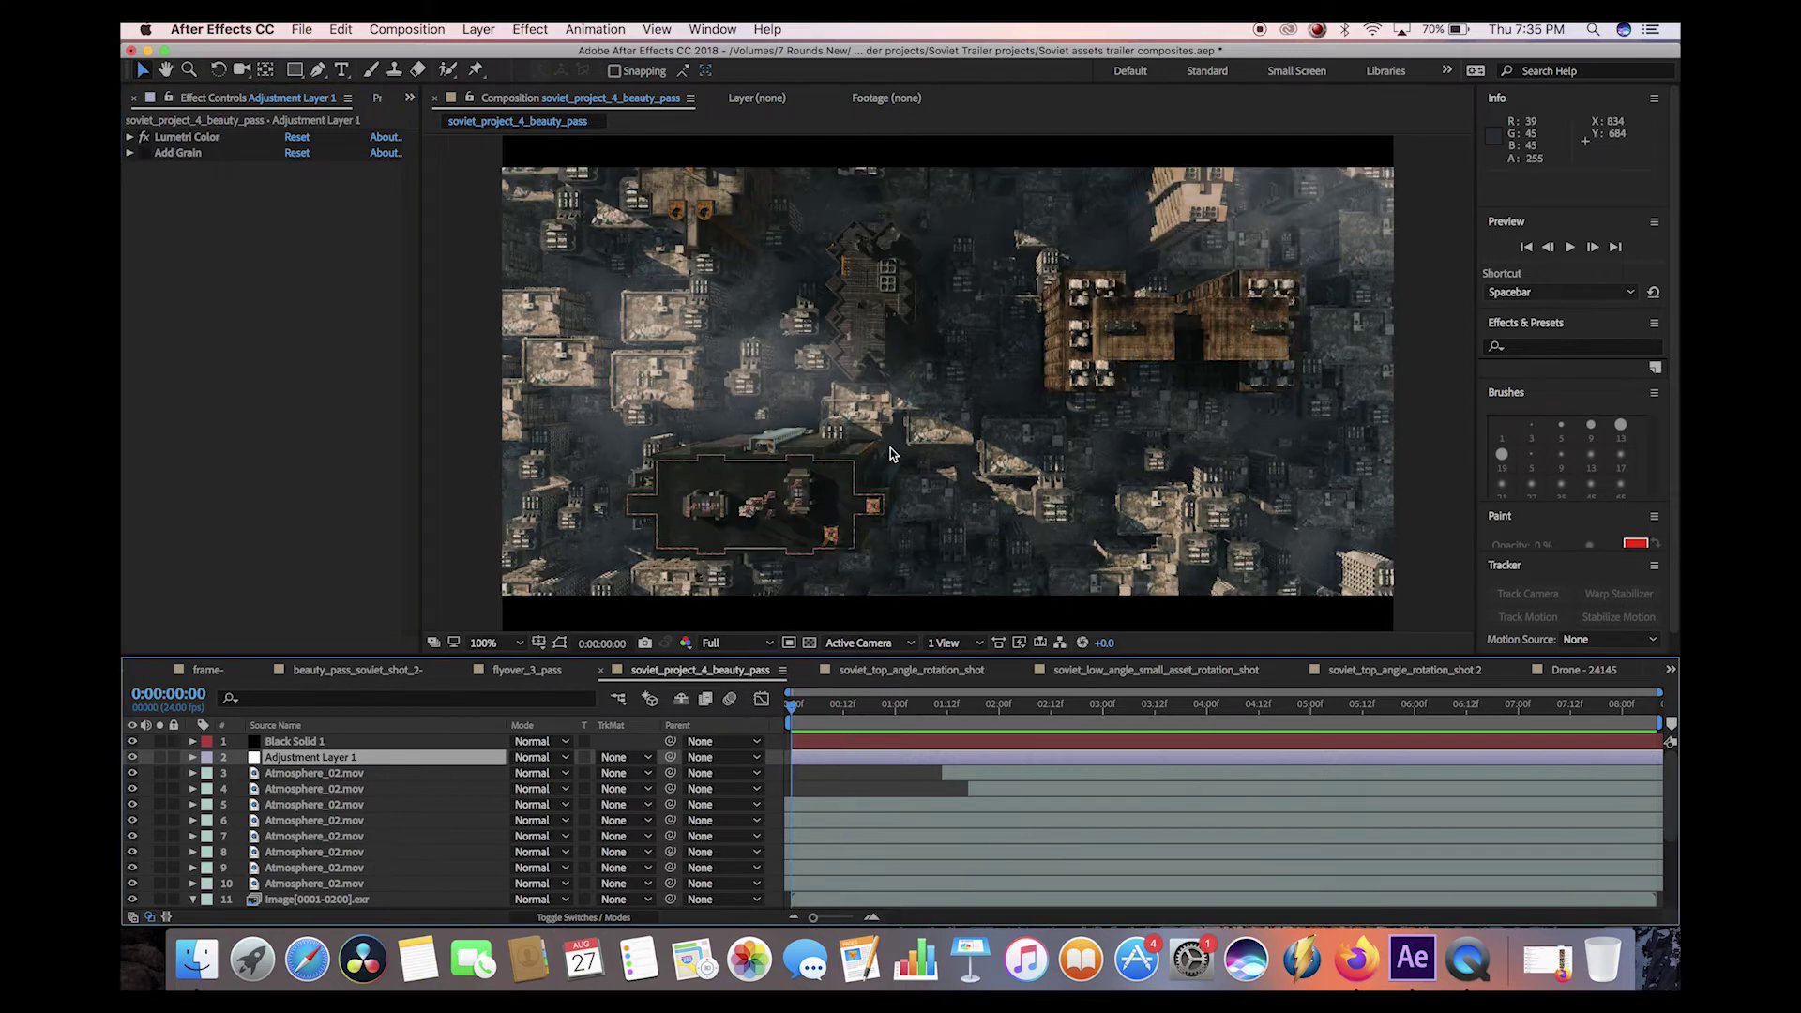
key(grave)
key(space)
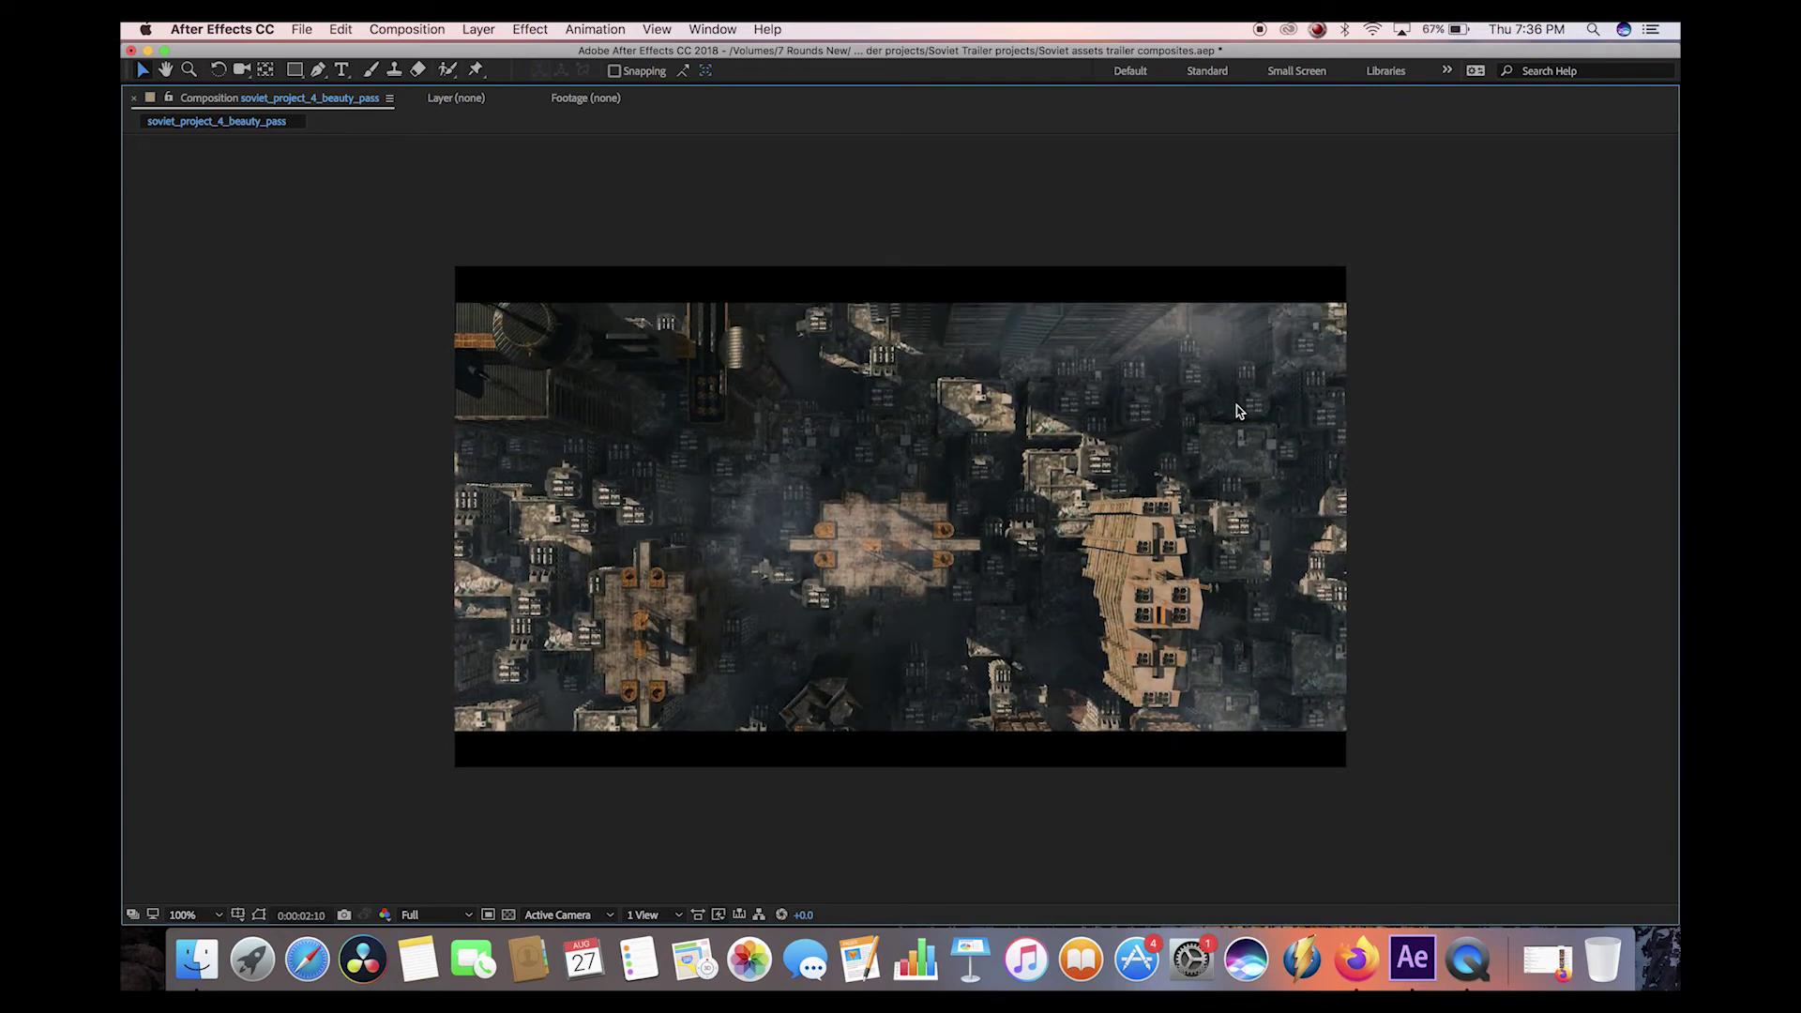
key(grave)
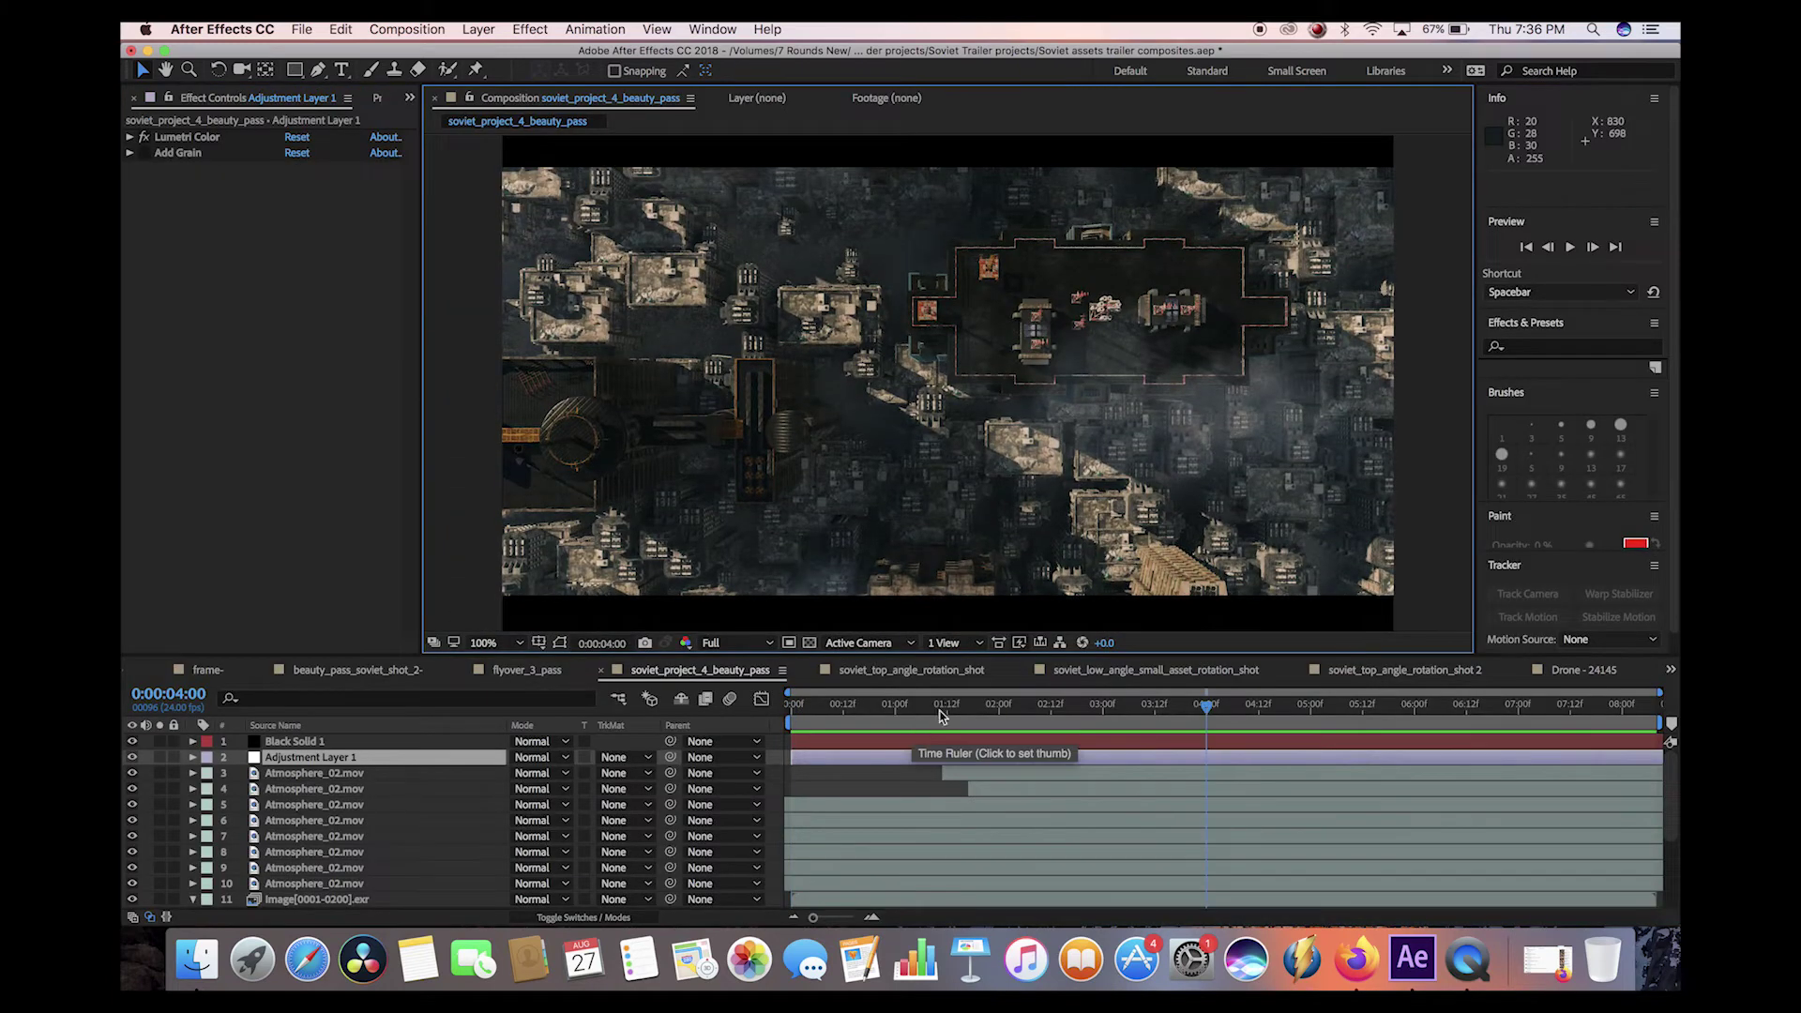
key(space)
Step: Hide every layer except the bottom render sequence soviet_project_4_beauty_pass[0001-0200].exr
scroll(348, 837, down, 2)
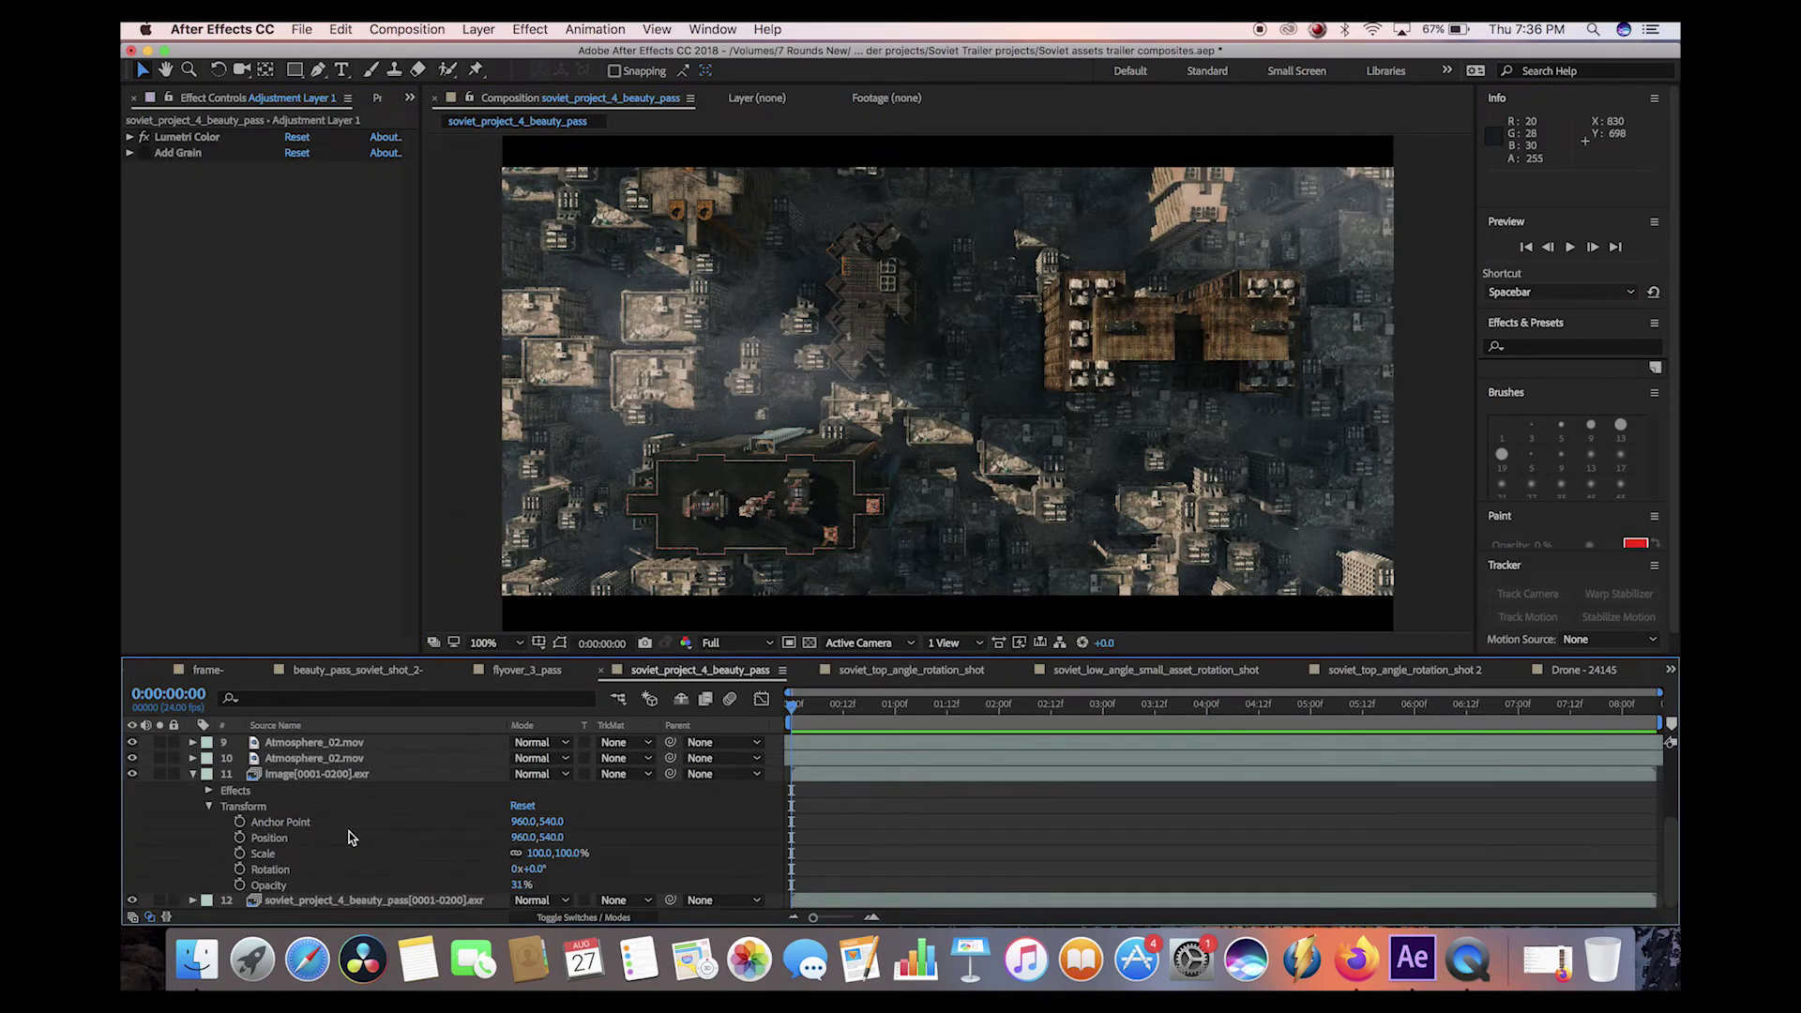
alt+click(131, 900)
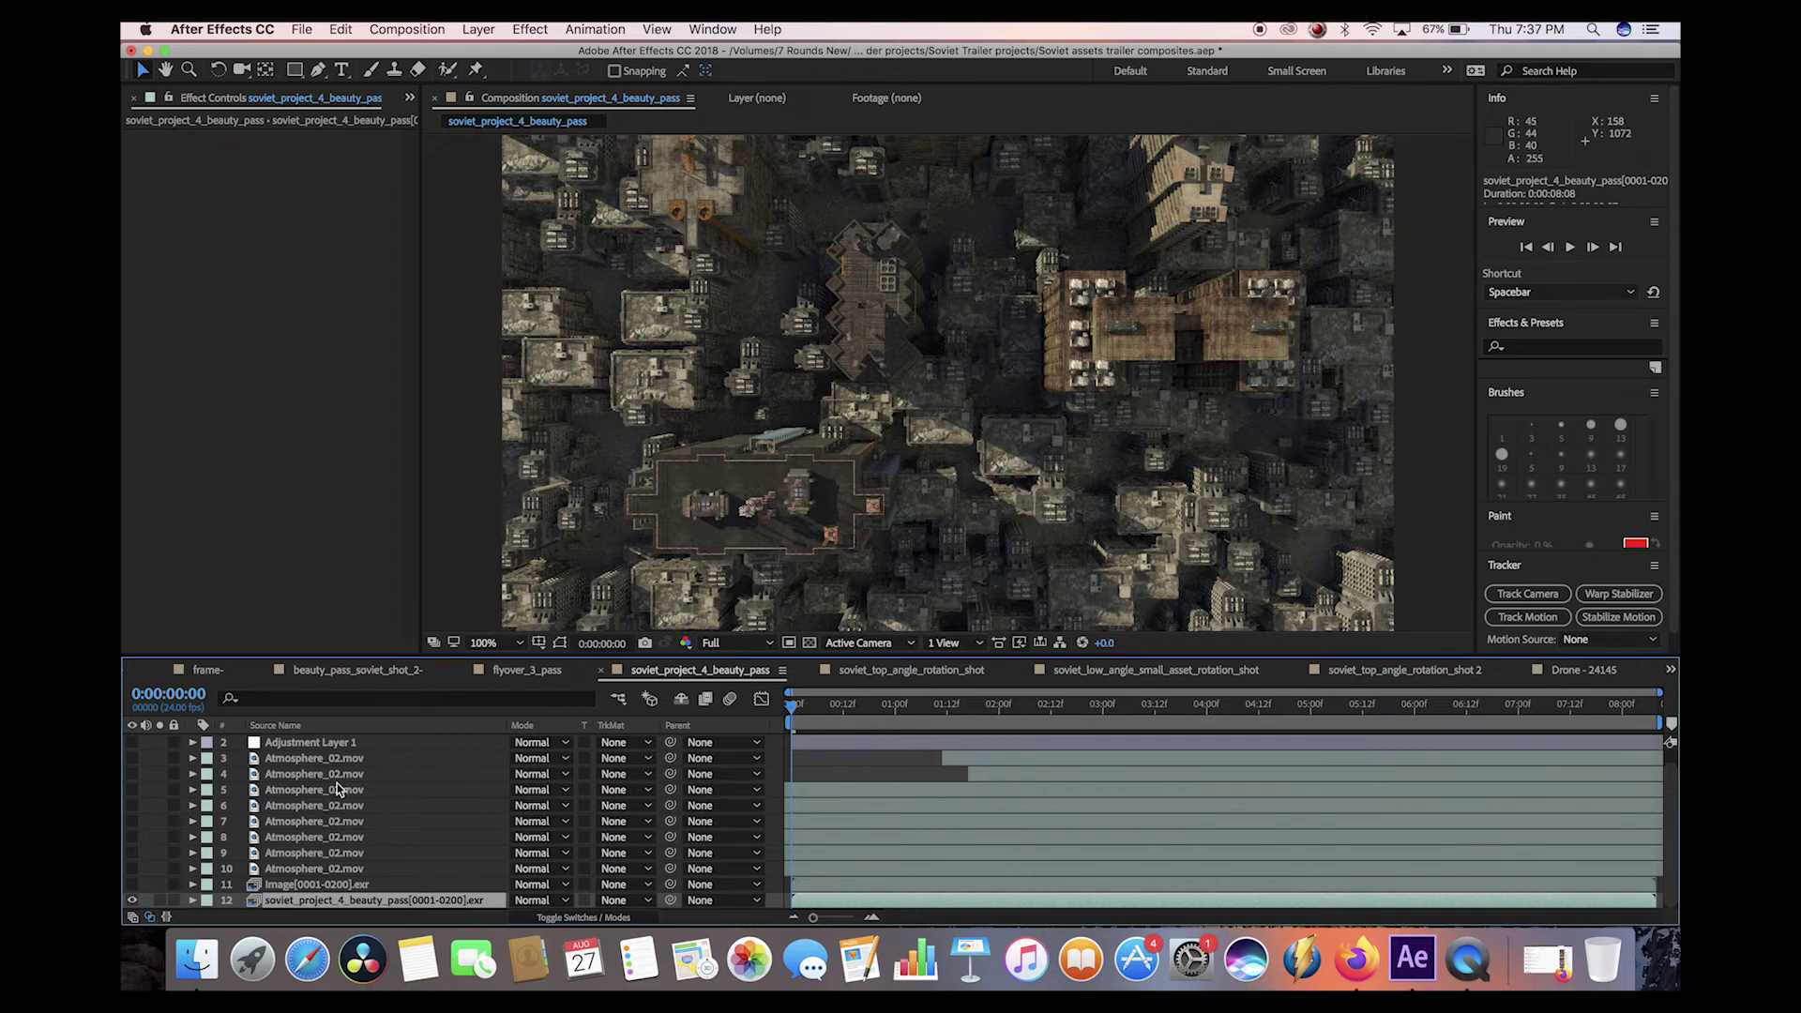
Step: Make the Image[0001-0200].exr mist layer visible over the beauty pass
click(291, 885)
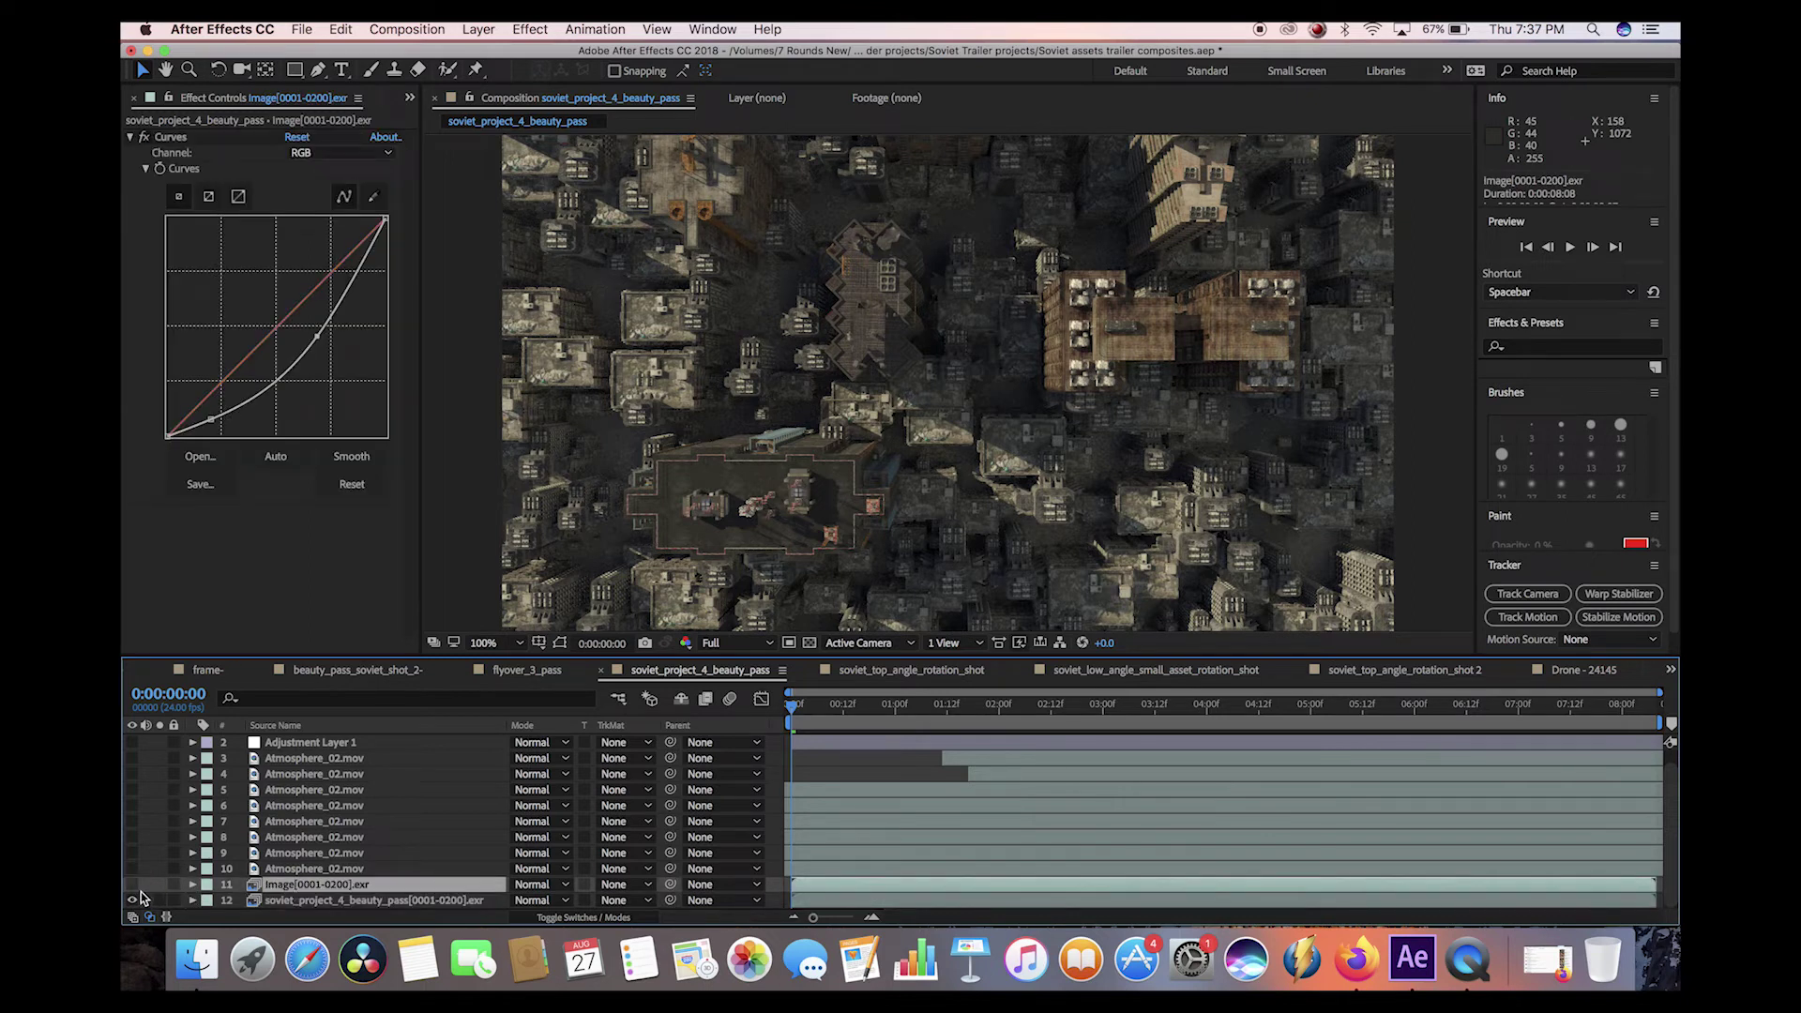
click(132, 886)
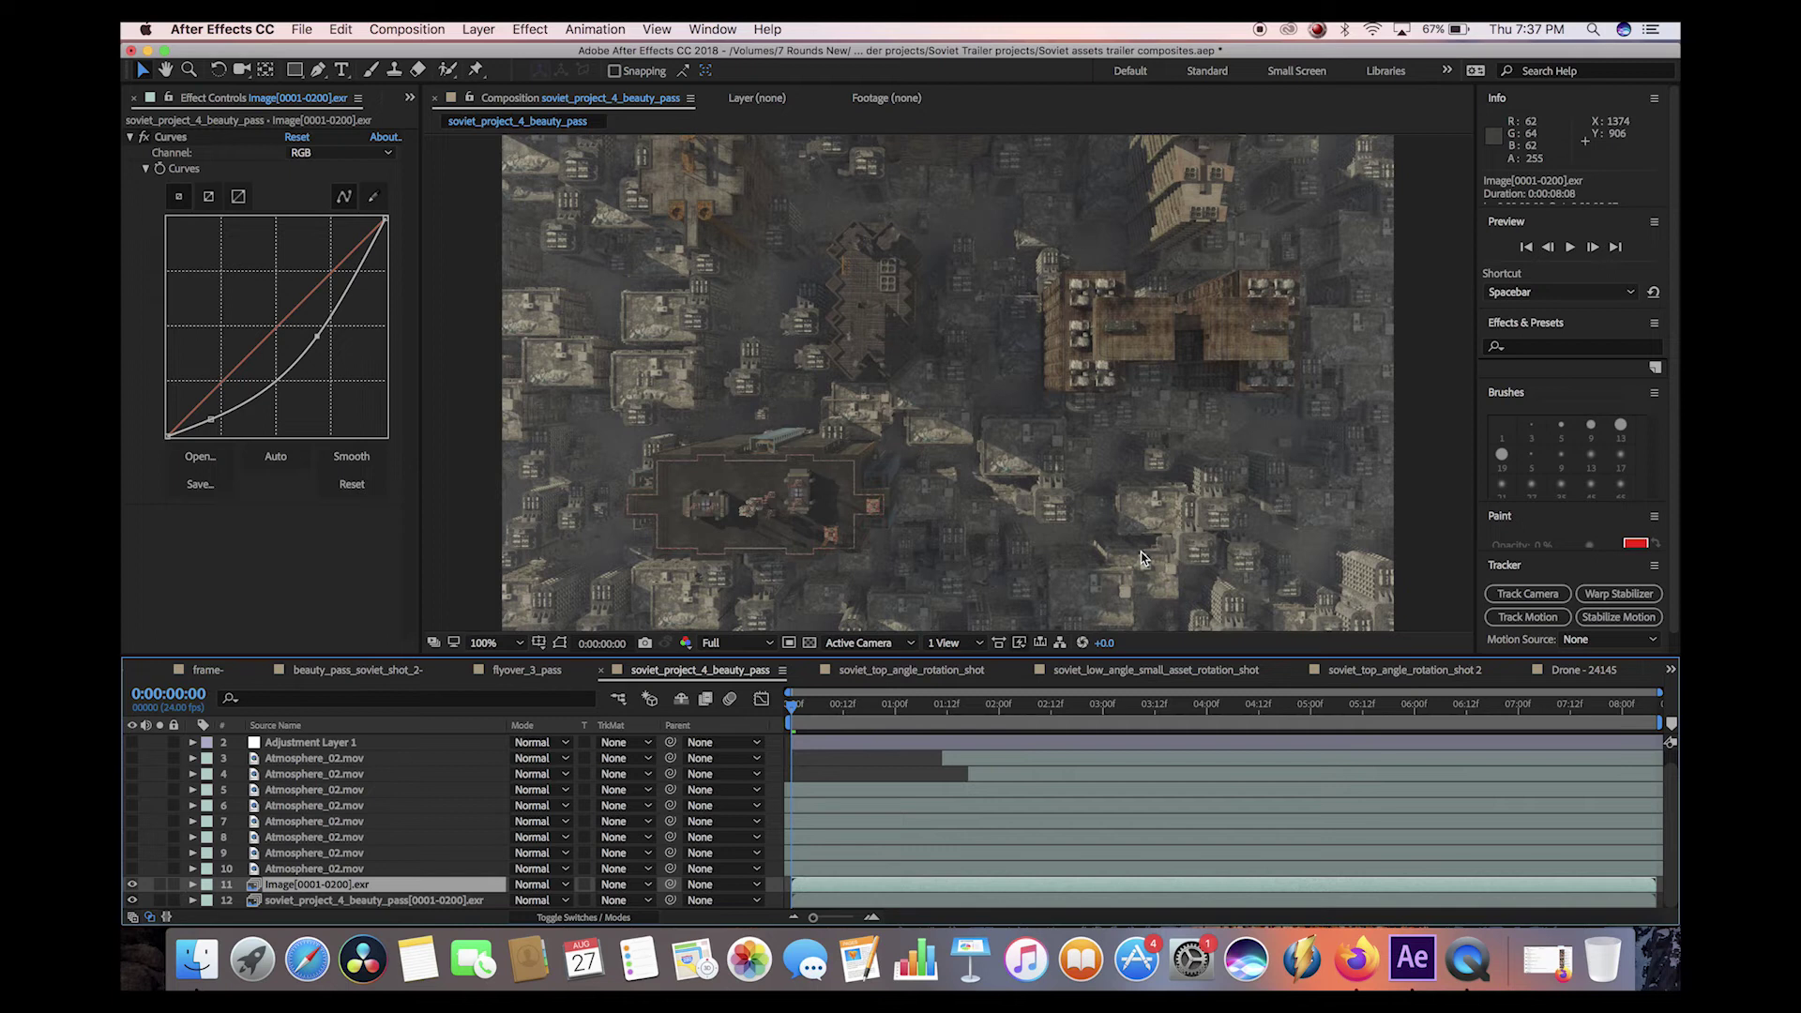
click(164, 147)
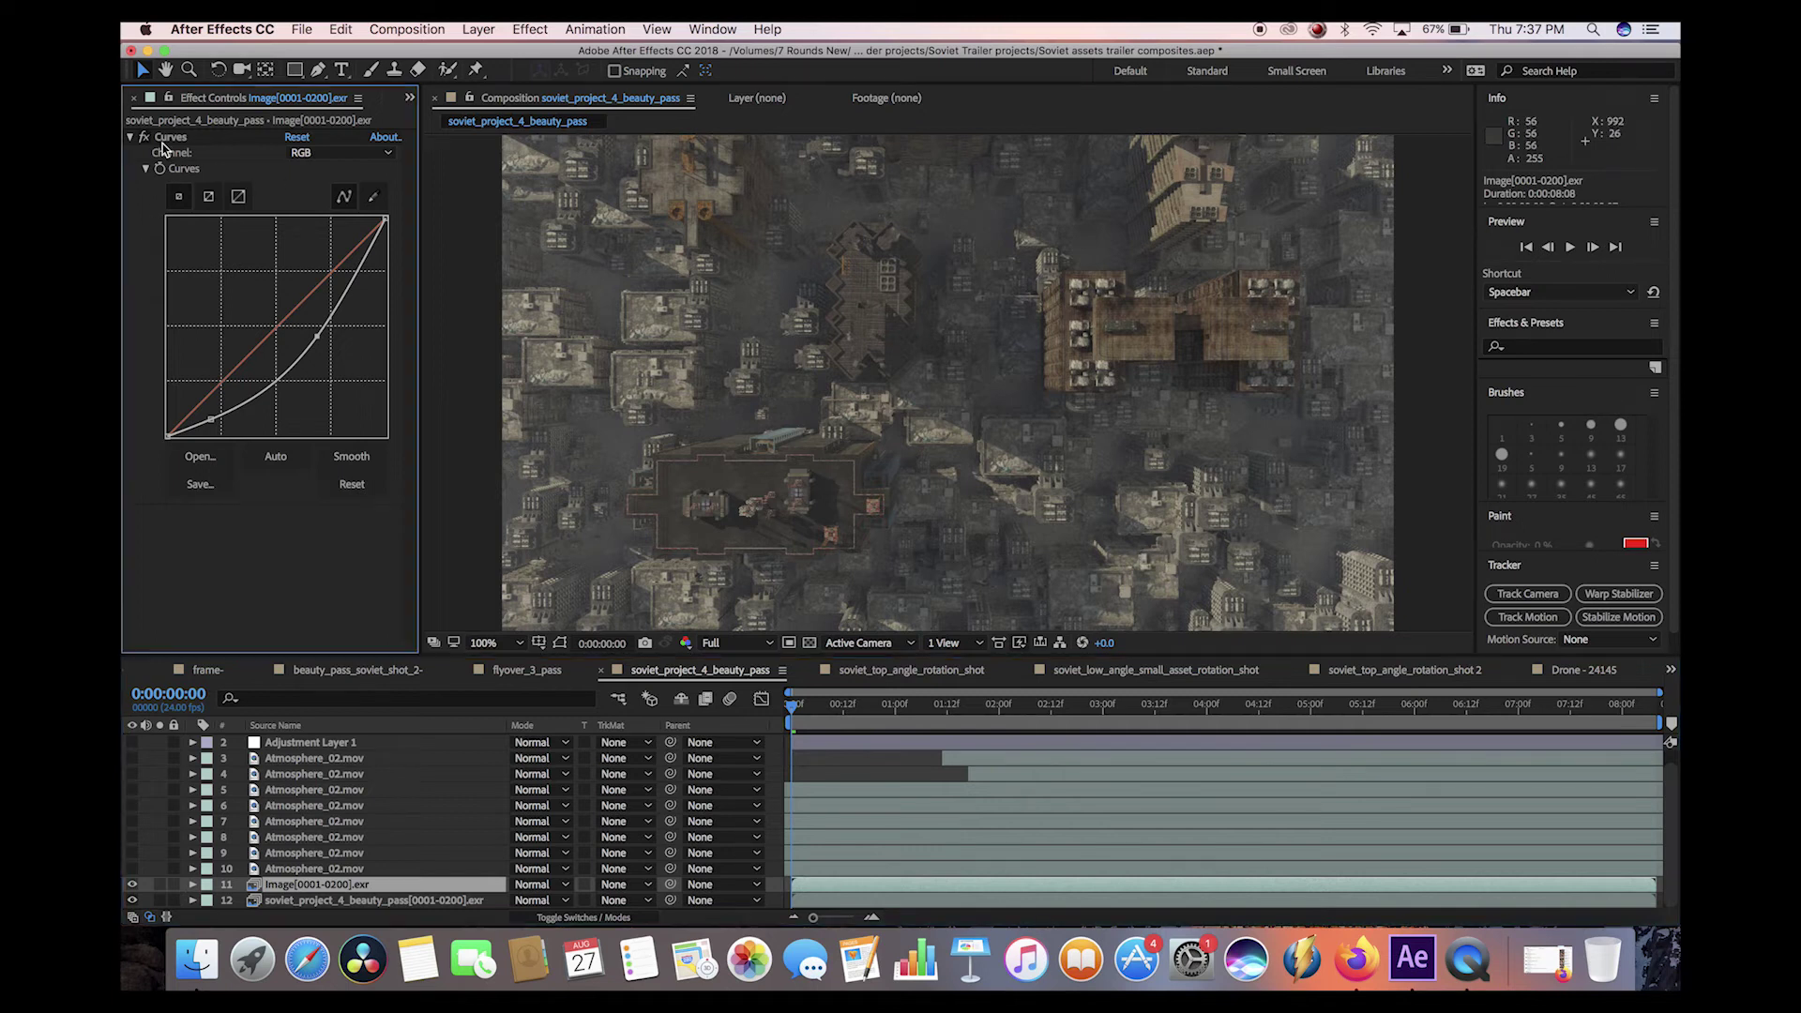
Step: Switch the mist layer's Curves effect off and on to compare the result, and smooth its curve
click(145, 137)
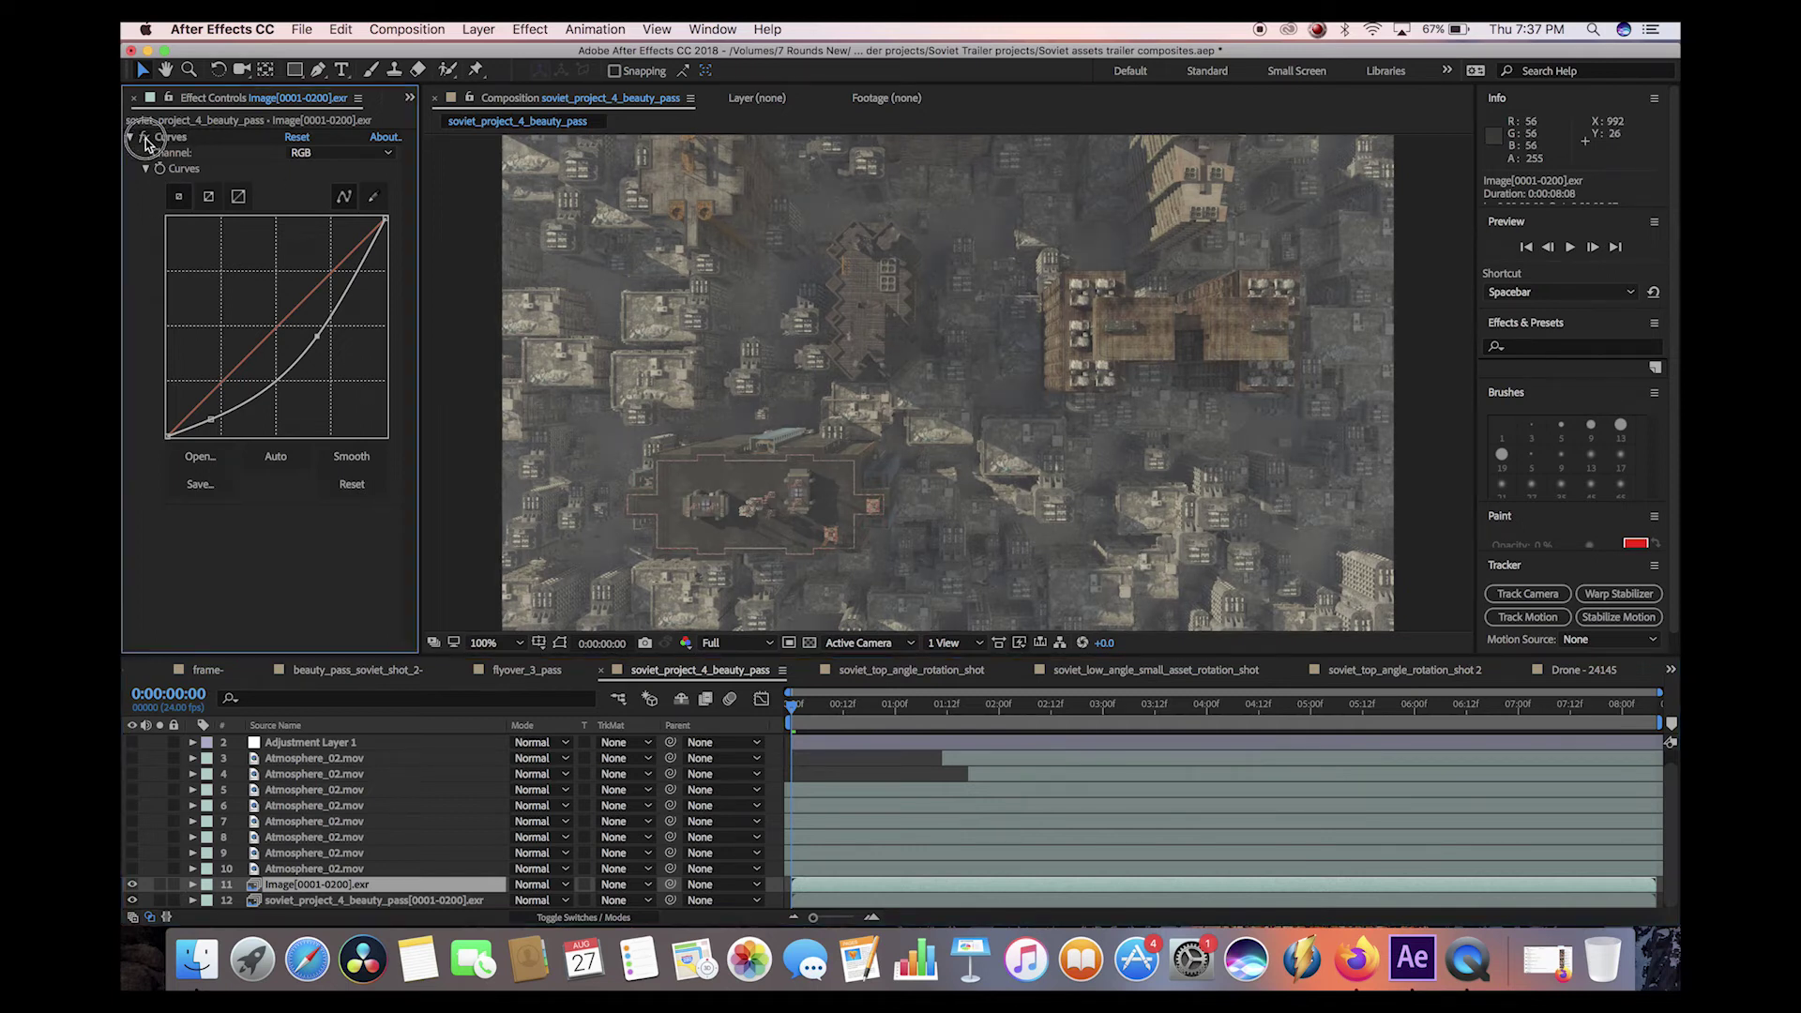
click(144, 137)
click(144, 137)
click(144, 137)
click(347, 459)
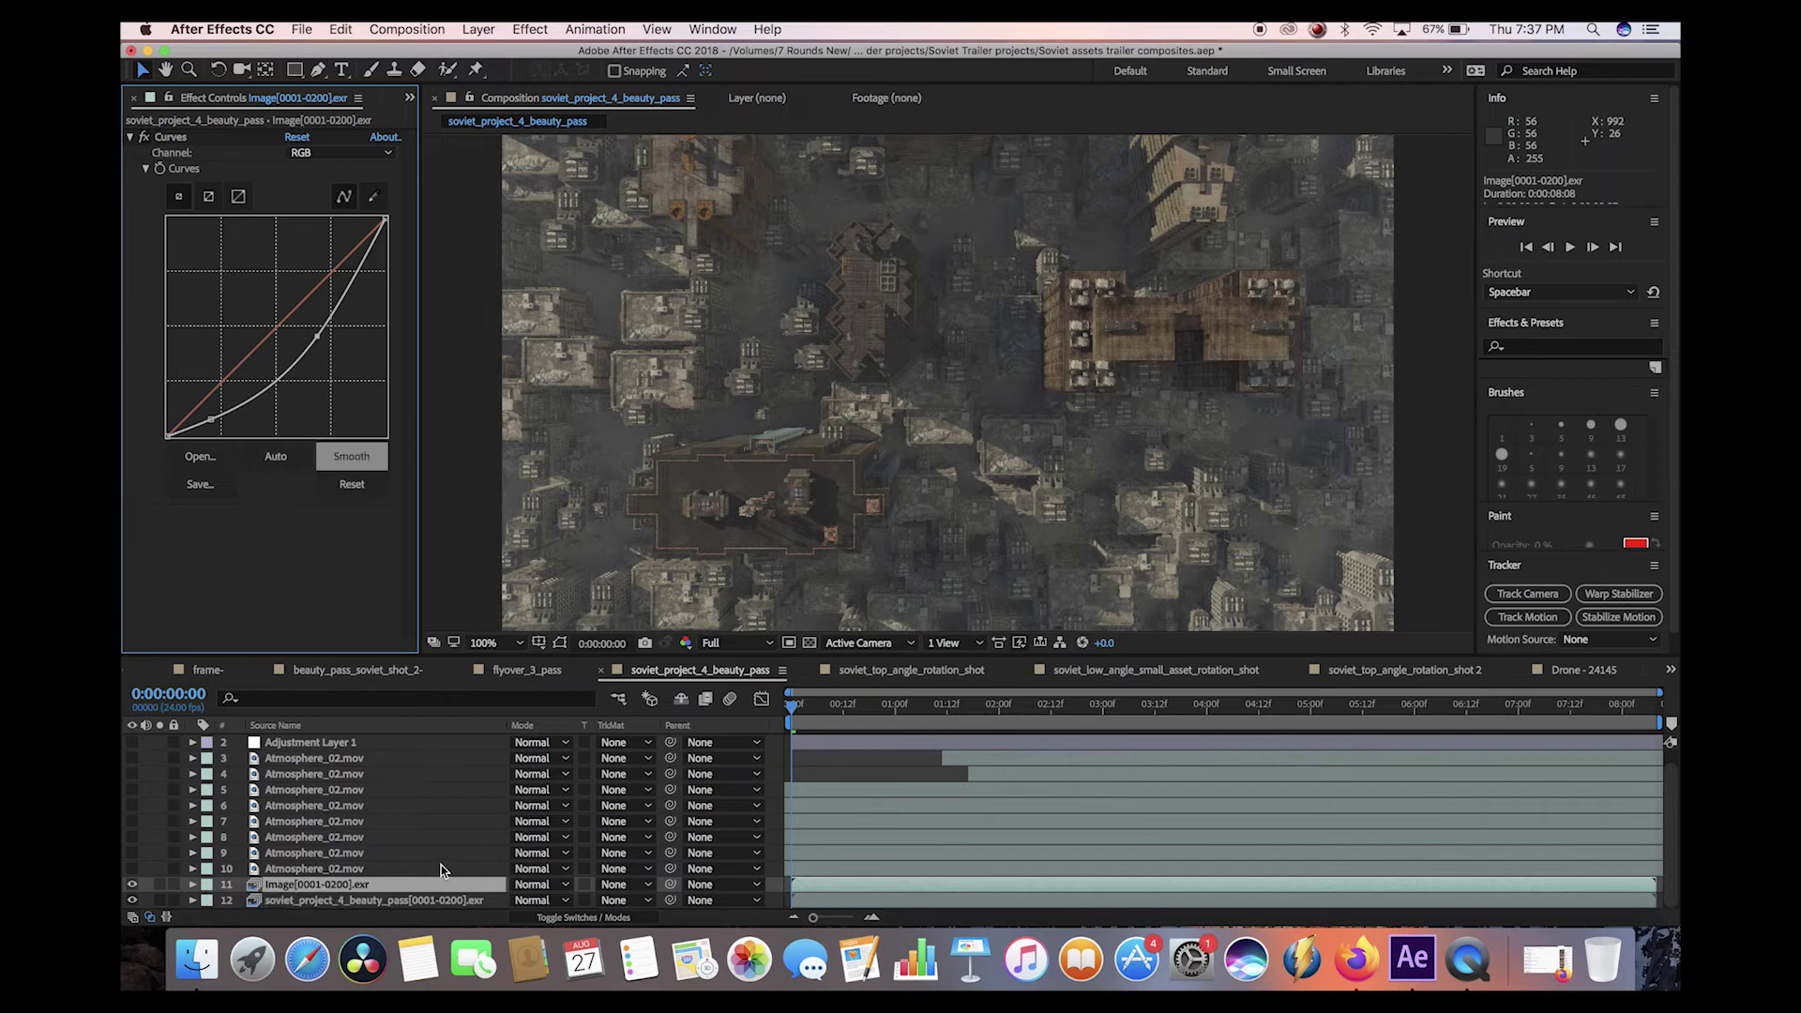
Step: Set the opacity of the Image[0001-0200].exr layer to 30%, and collapse its properties
click(193, 884)
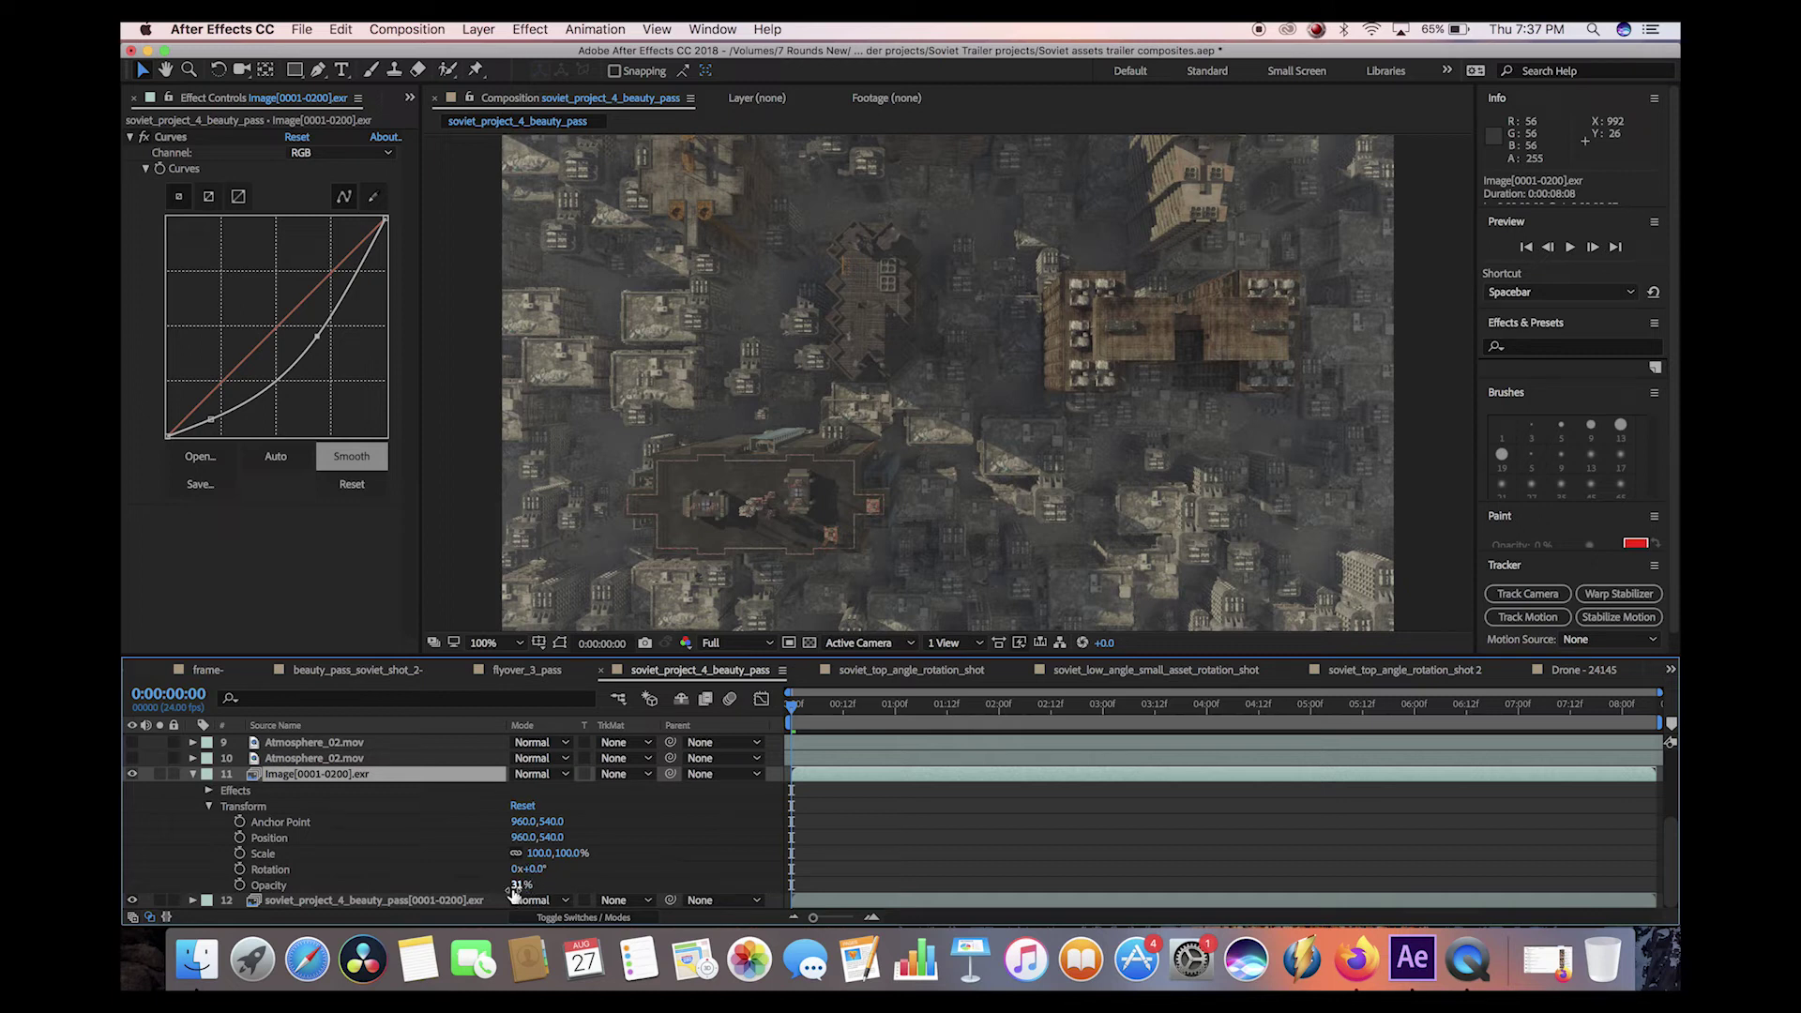
mouse_move(520, 886)
mouse_down()
mouse_move(582, 890)
mouse_move(554, 889)
mouse_up()
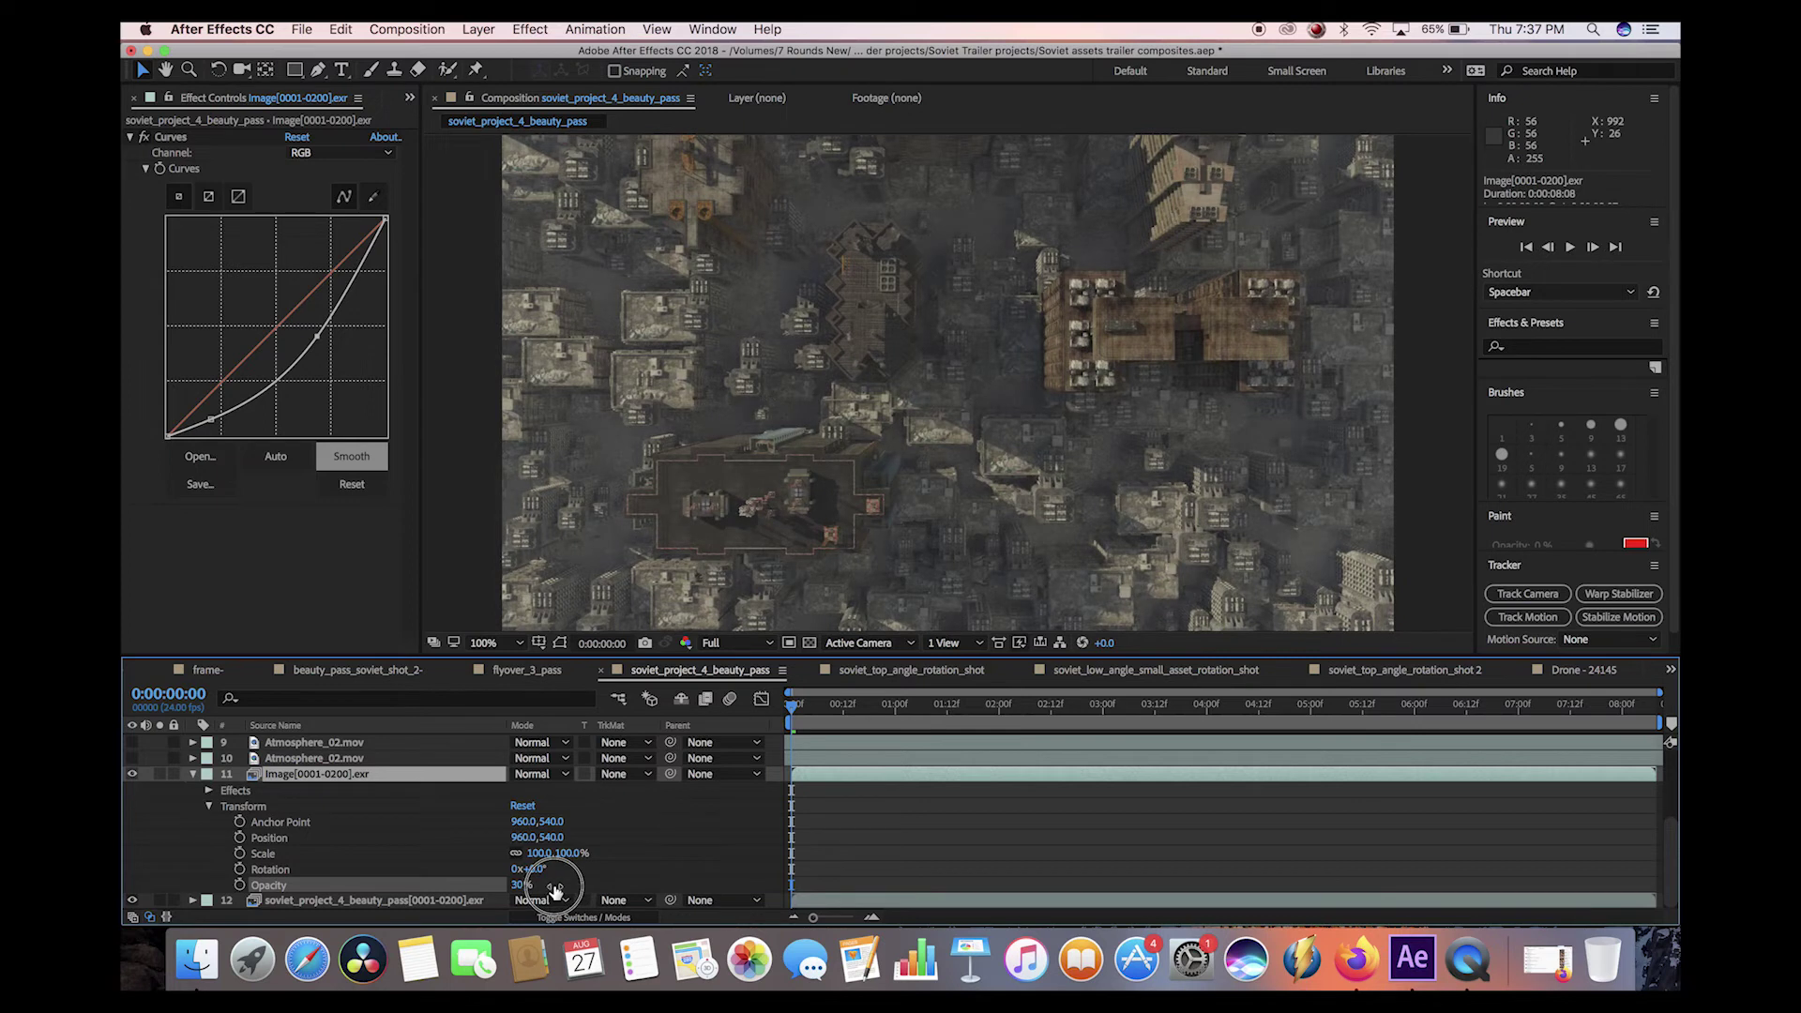
click(192, 775)
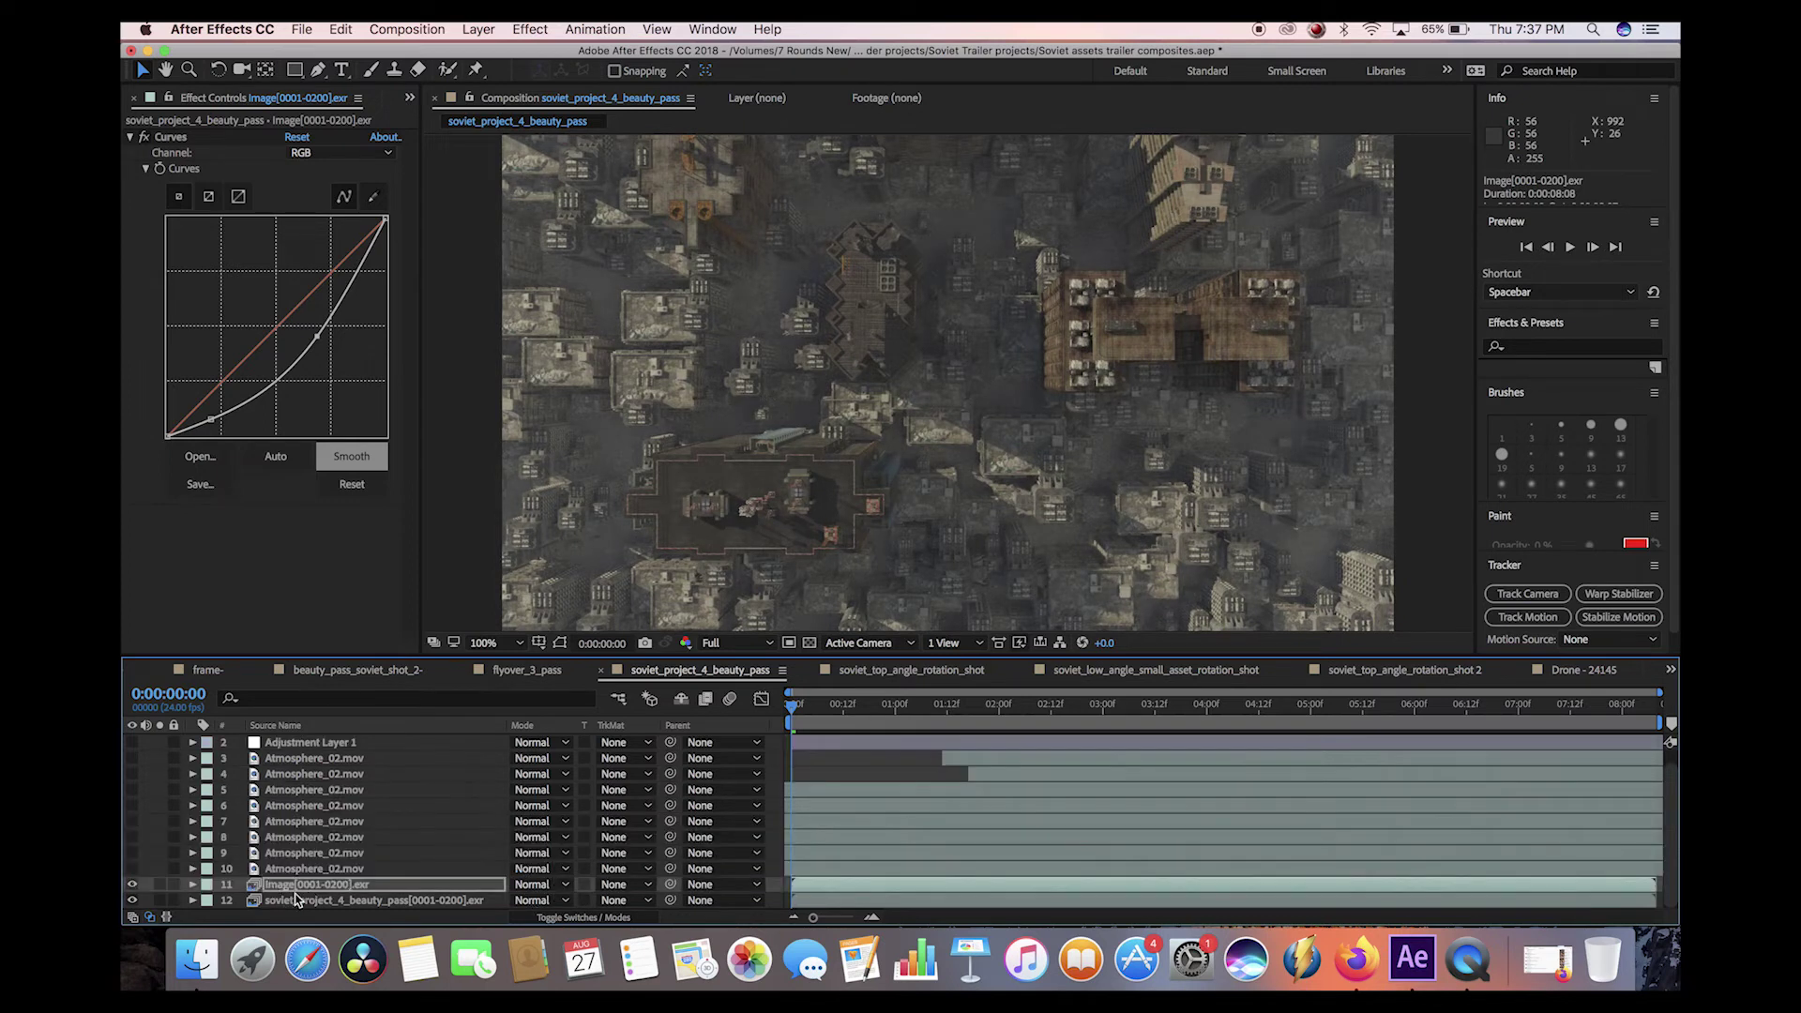
Step: Make all the Atmosphere_02.mov layers, 3 through 10, visible
click(347, 869)
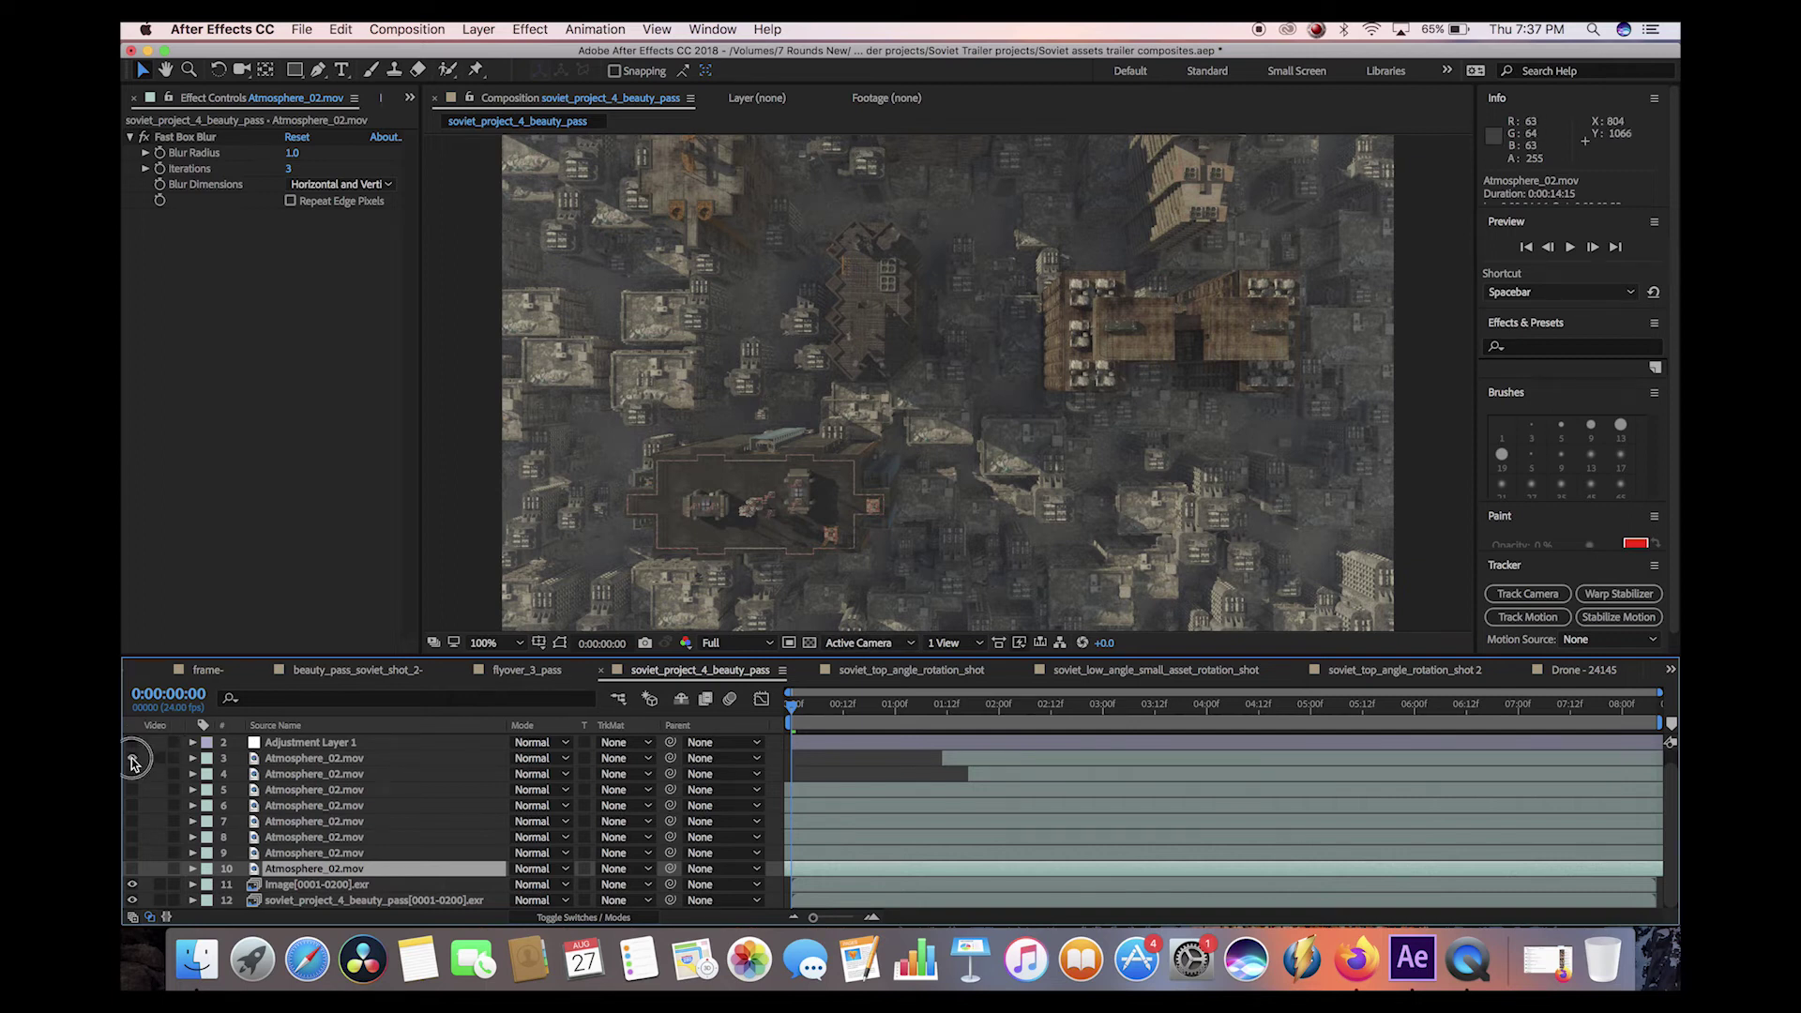
drag(135, 764, 132, 869)
Step: Examine the Mask 1 settings on Atmosphere_02.mov layer 9, including its feather, and collapse the layer
click(312, 853)
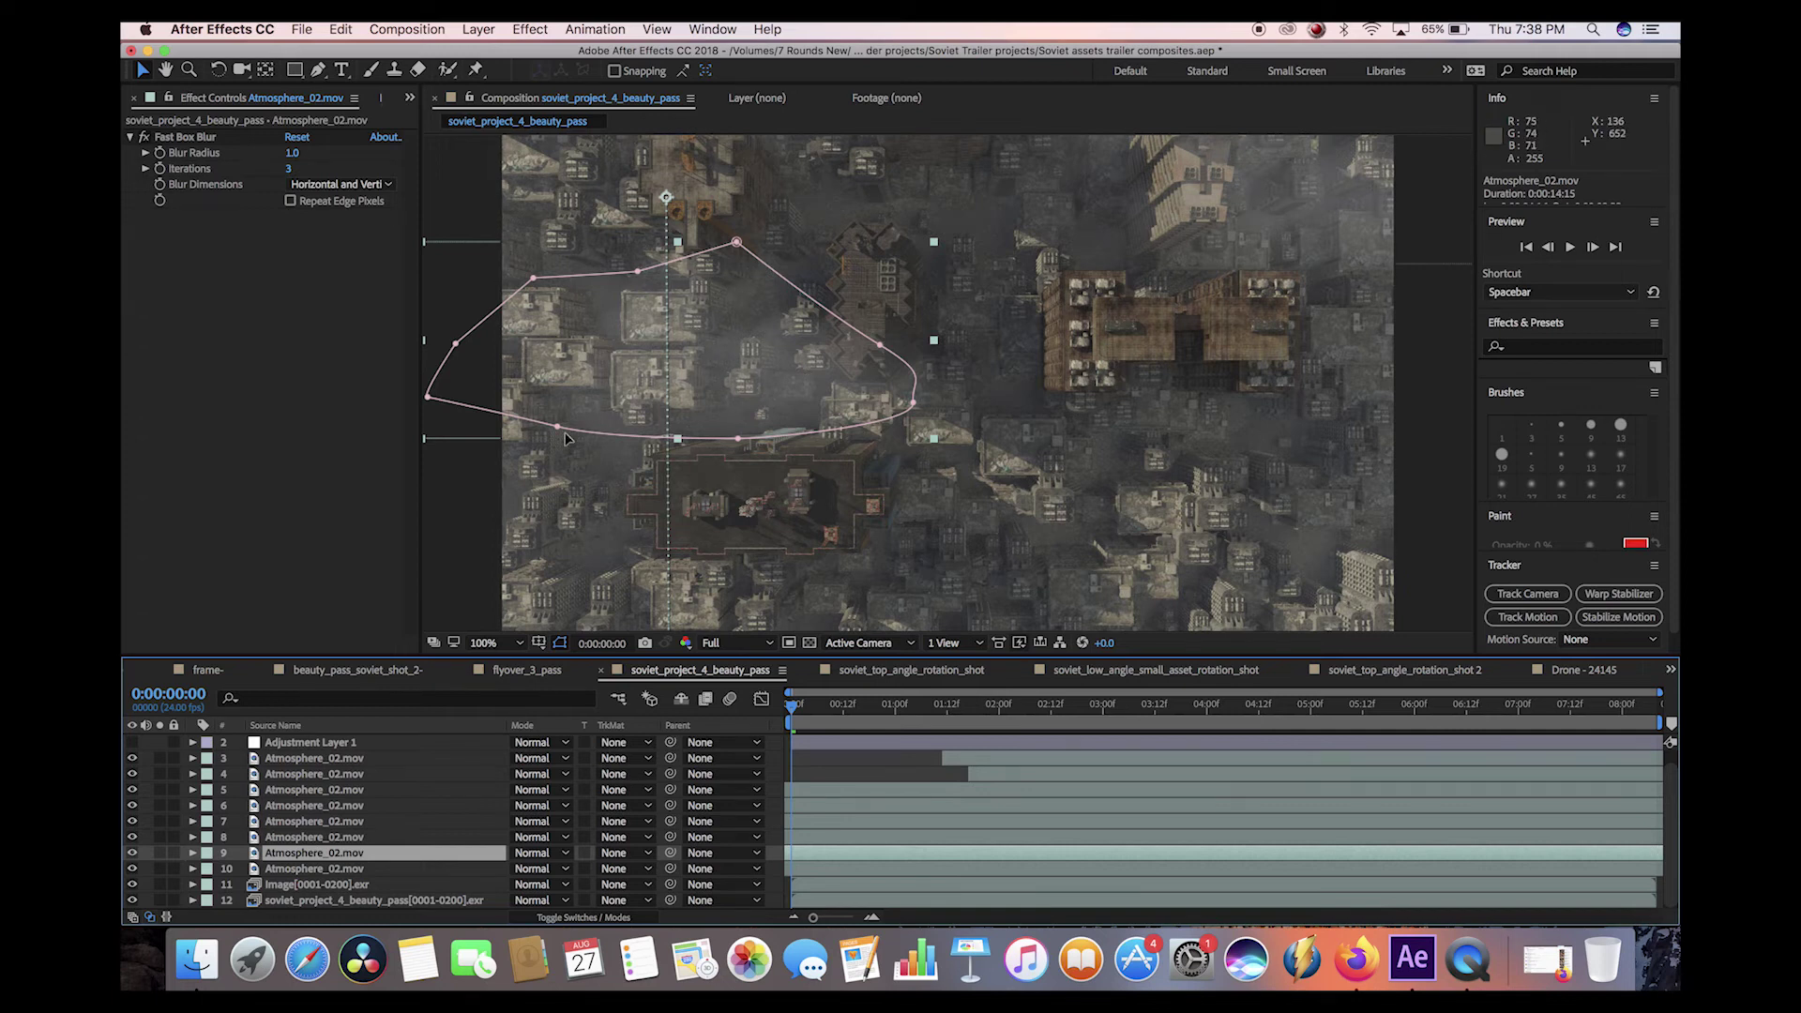
click(190, 863)
scroll(210, 860, up, 2)
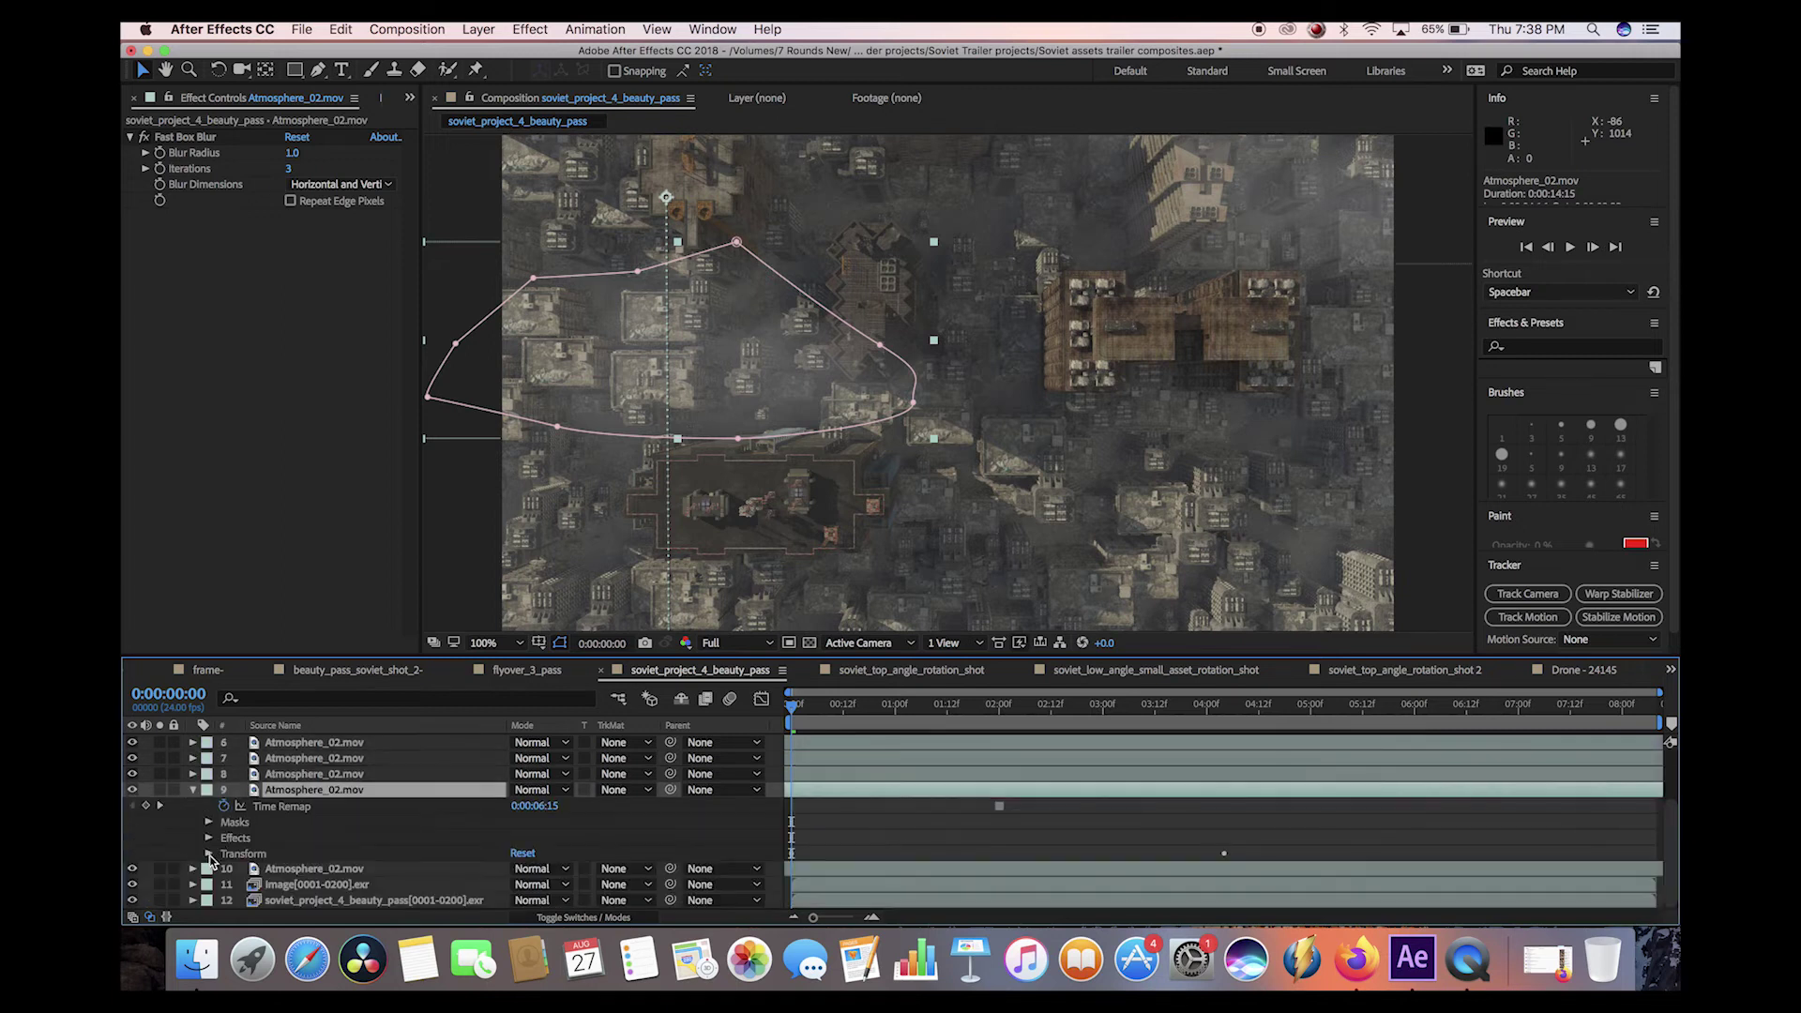
click(208, 823)
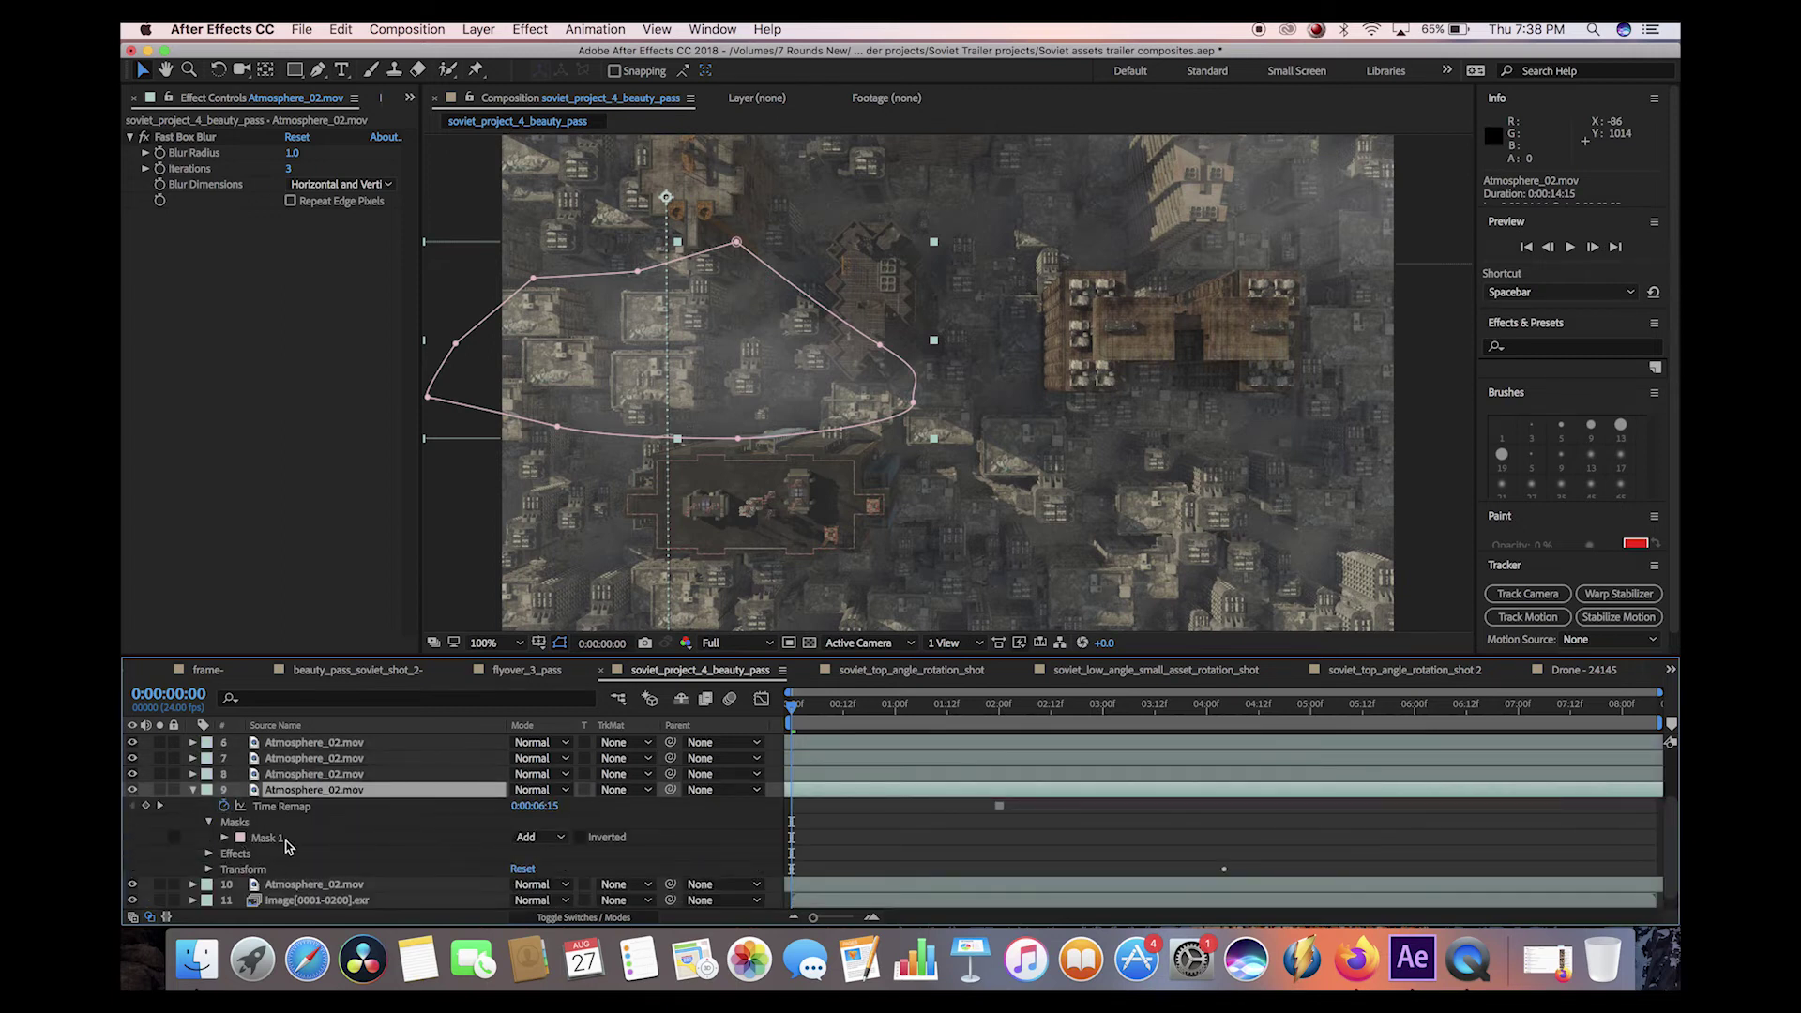
click(225, 838)
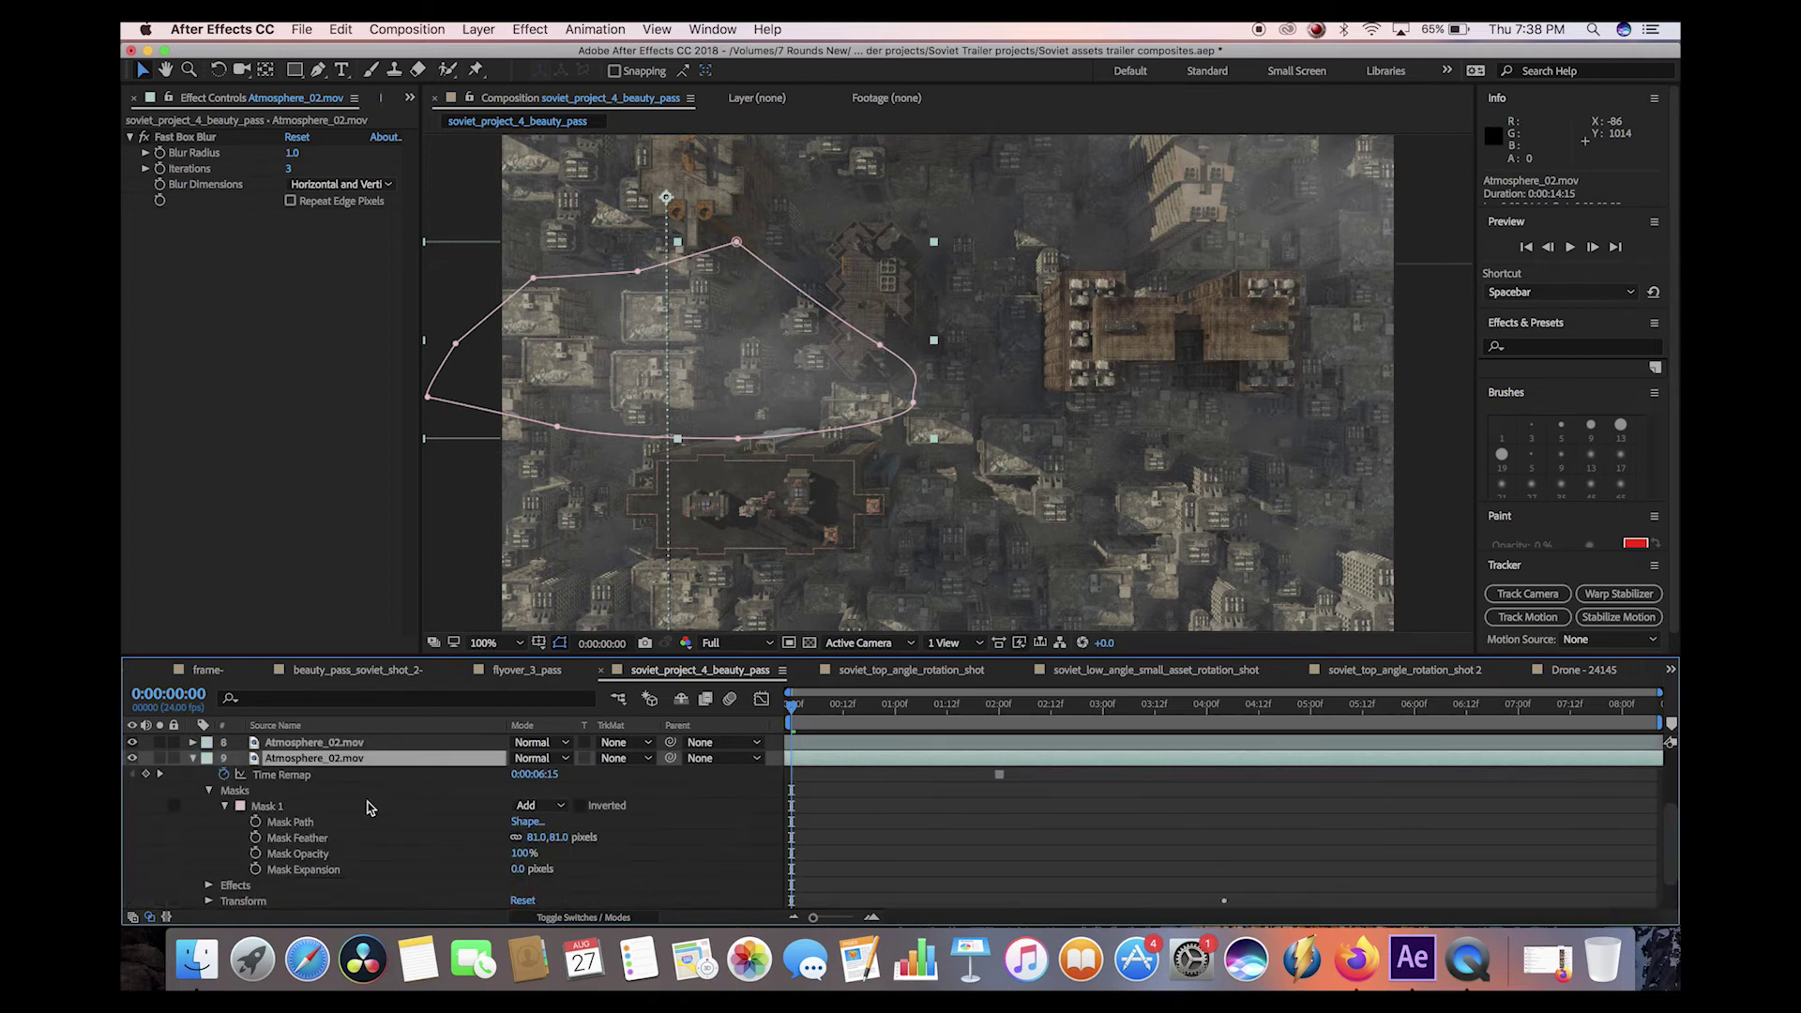
click(193, 760)
Step: Scrub the composition to 0:00:02:22 and select the Atmosphere_02.mov layers one after another to inspect how each is placed
drag(794, 707, 1095, 719)
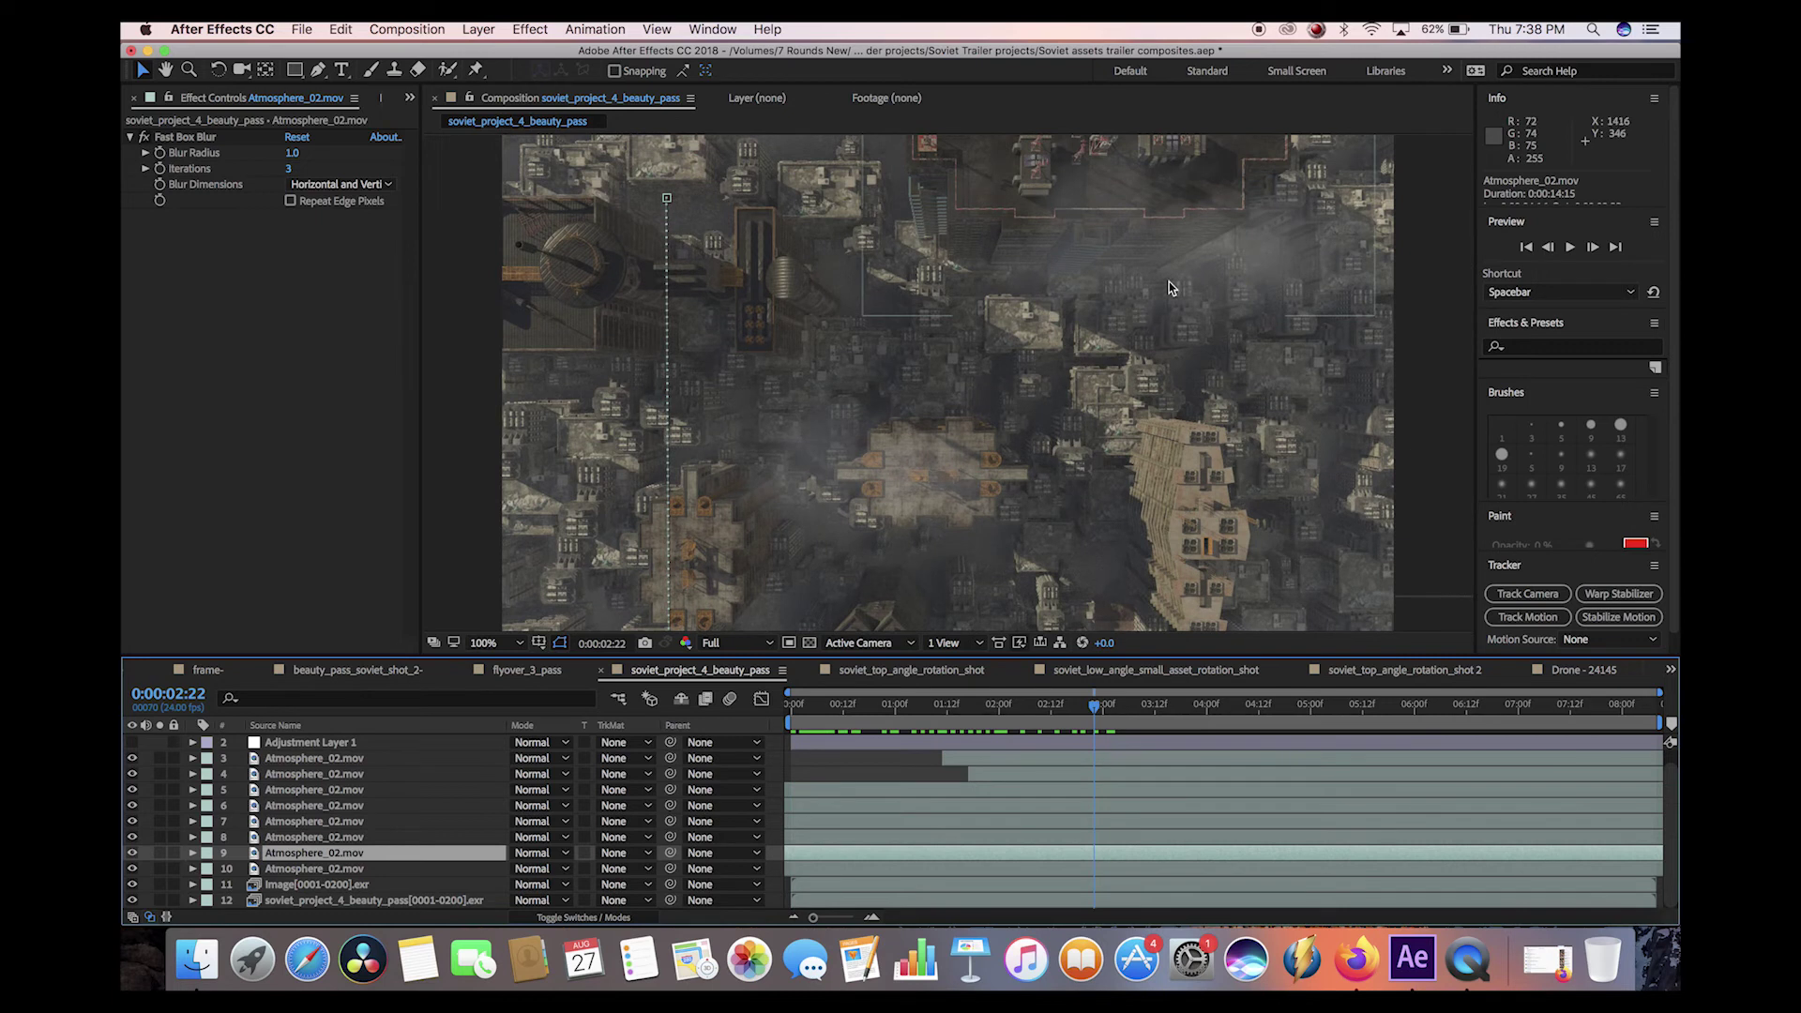
click(314, 790)
click(315, 821)
click(338, 805)
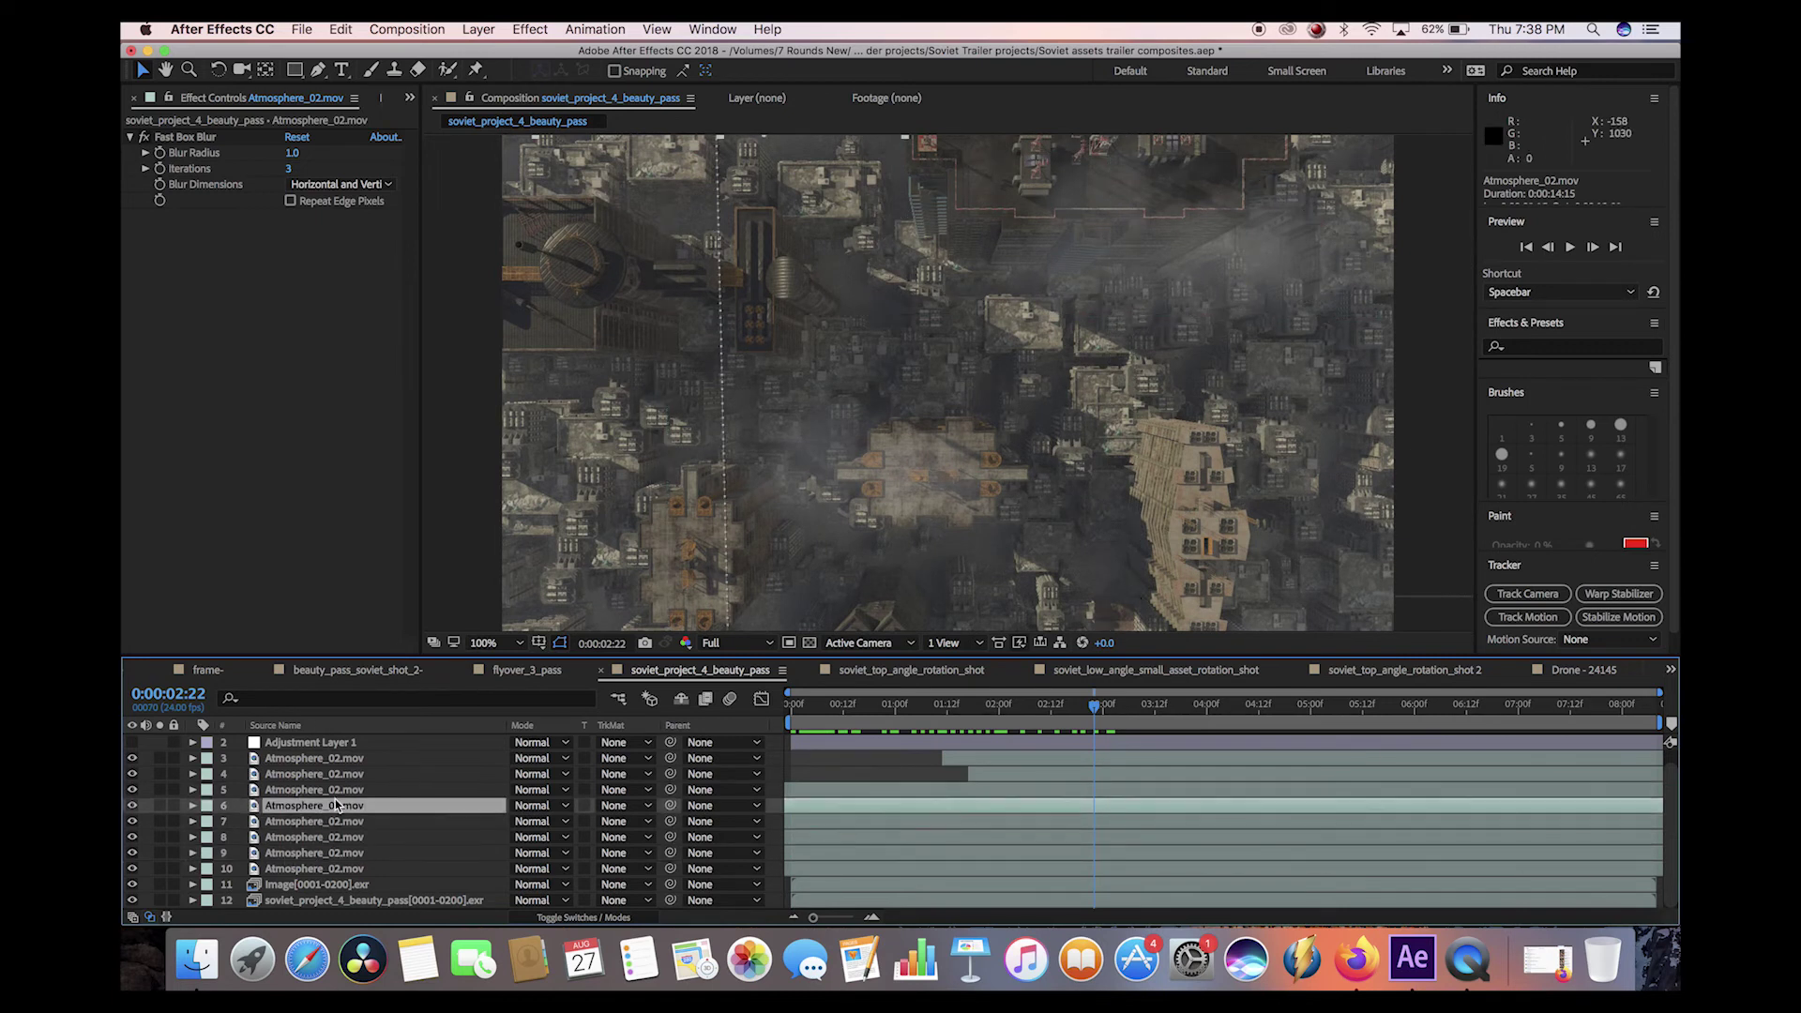
click(309, 775)
click(319, 758)
click(319, 790)
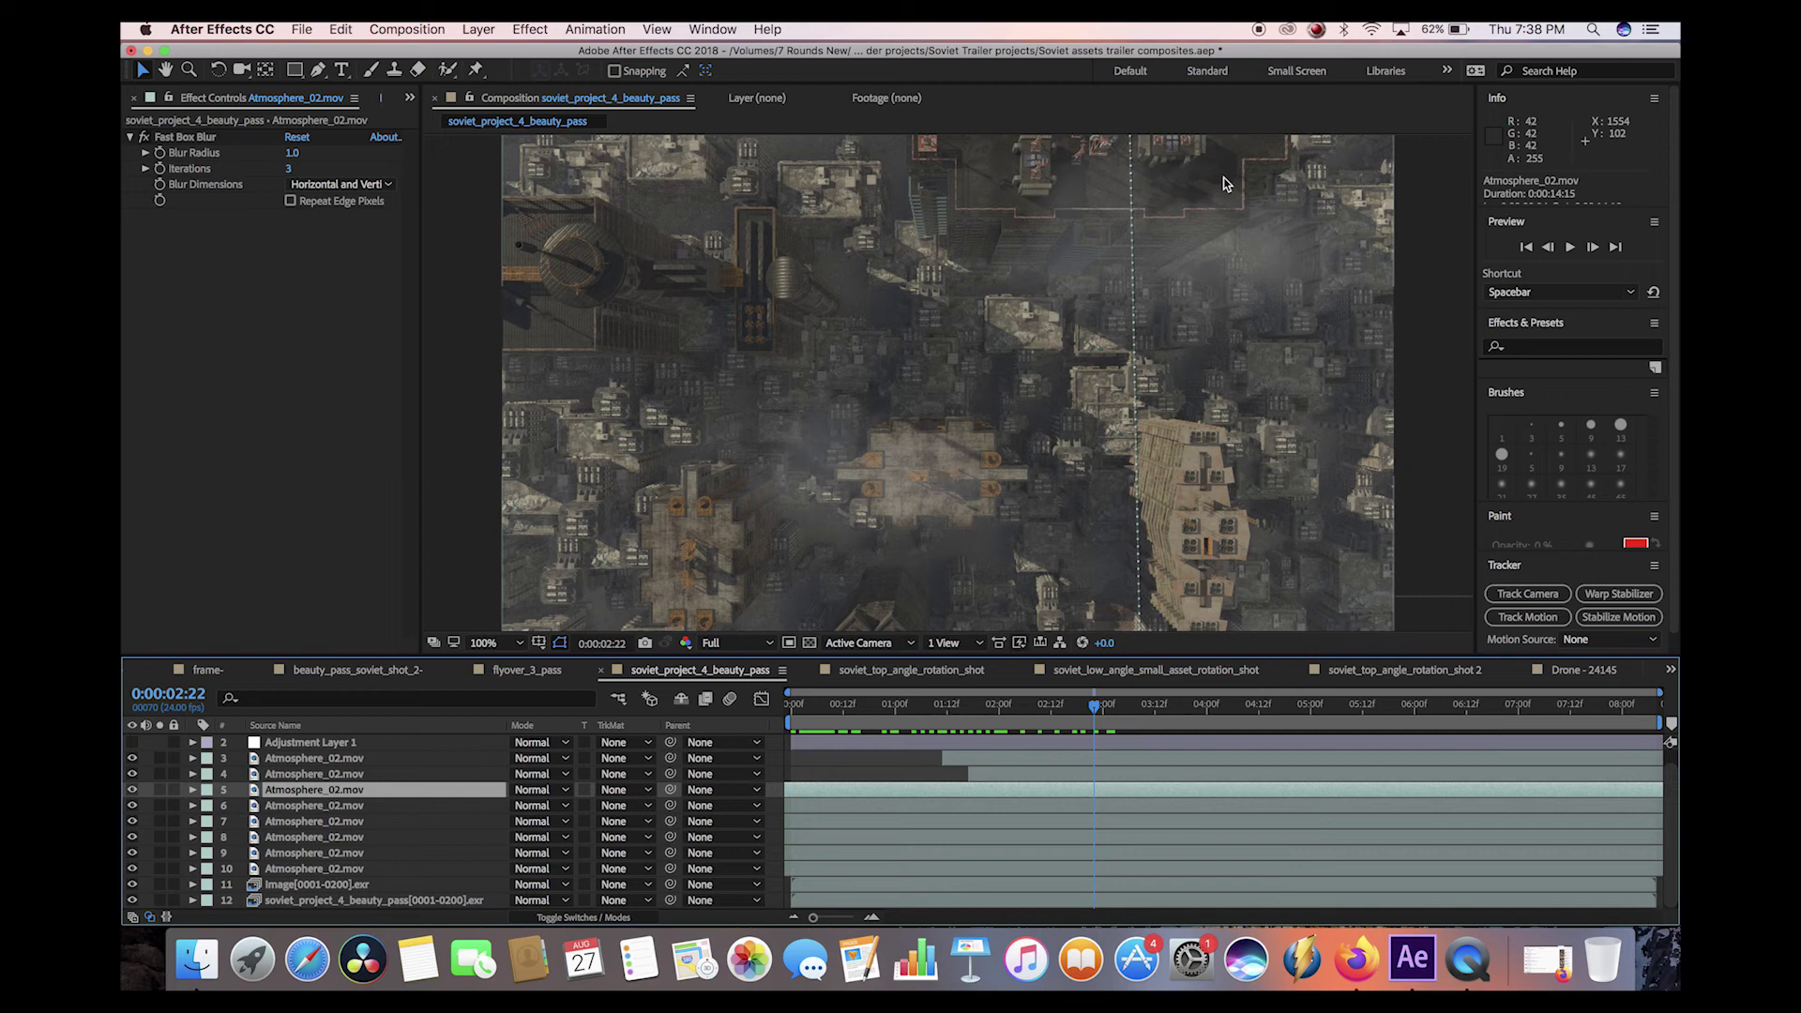
click(1227, 184)
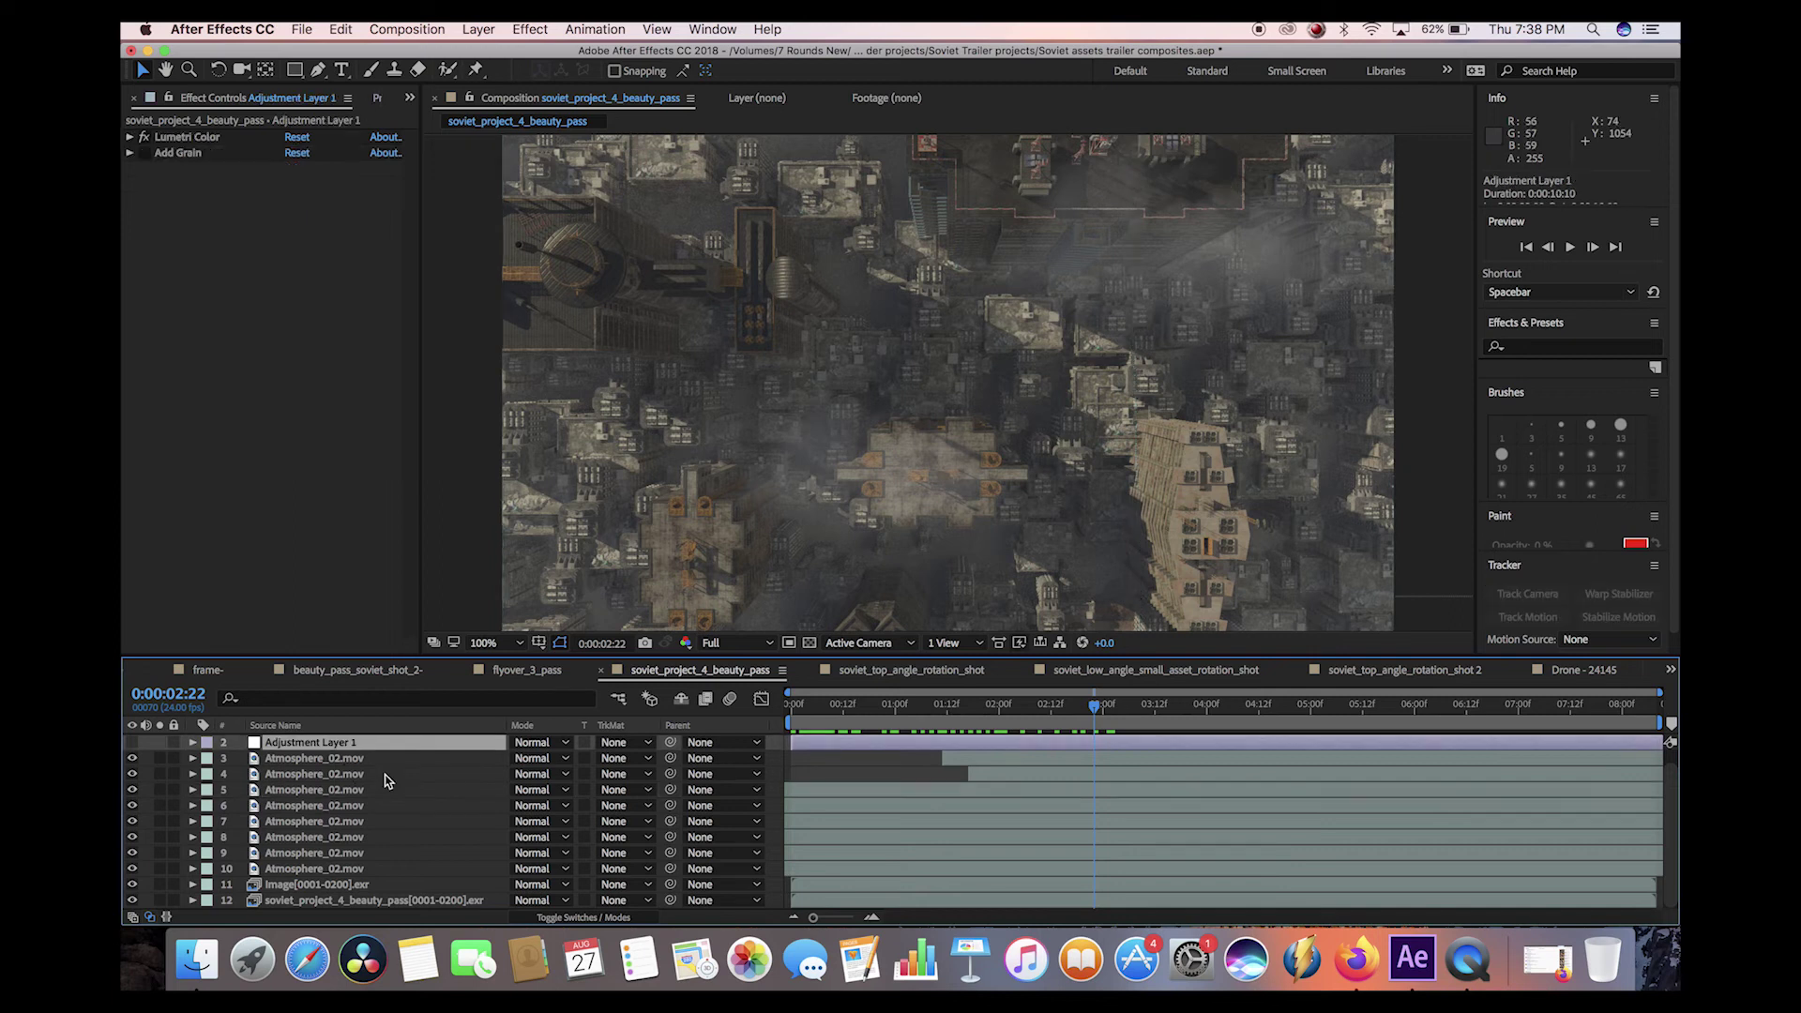
Step: Make Adjustment Layer 1 visible and expand its Lumetri Color effect
click(131, 742)
click(129, 385)
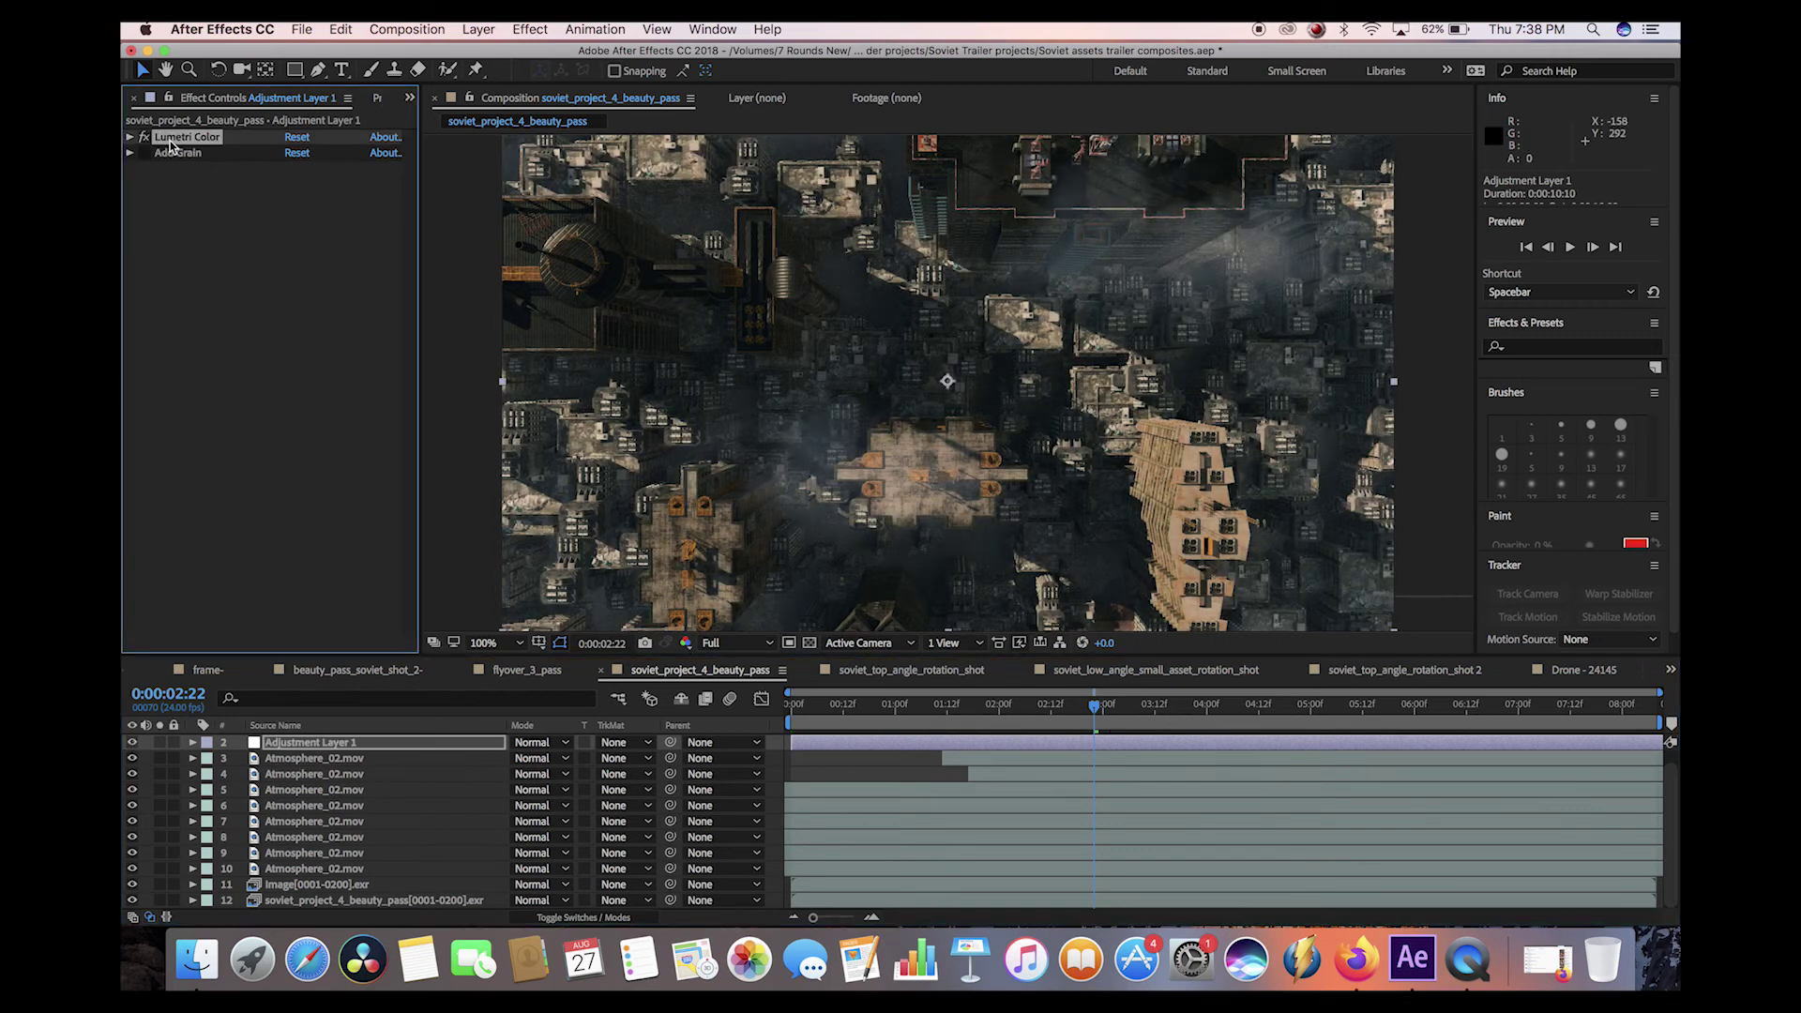
click(131, 137)
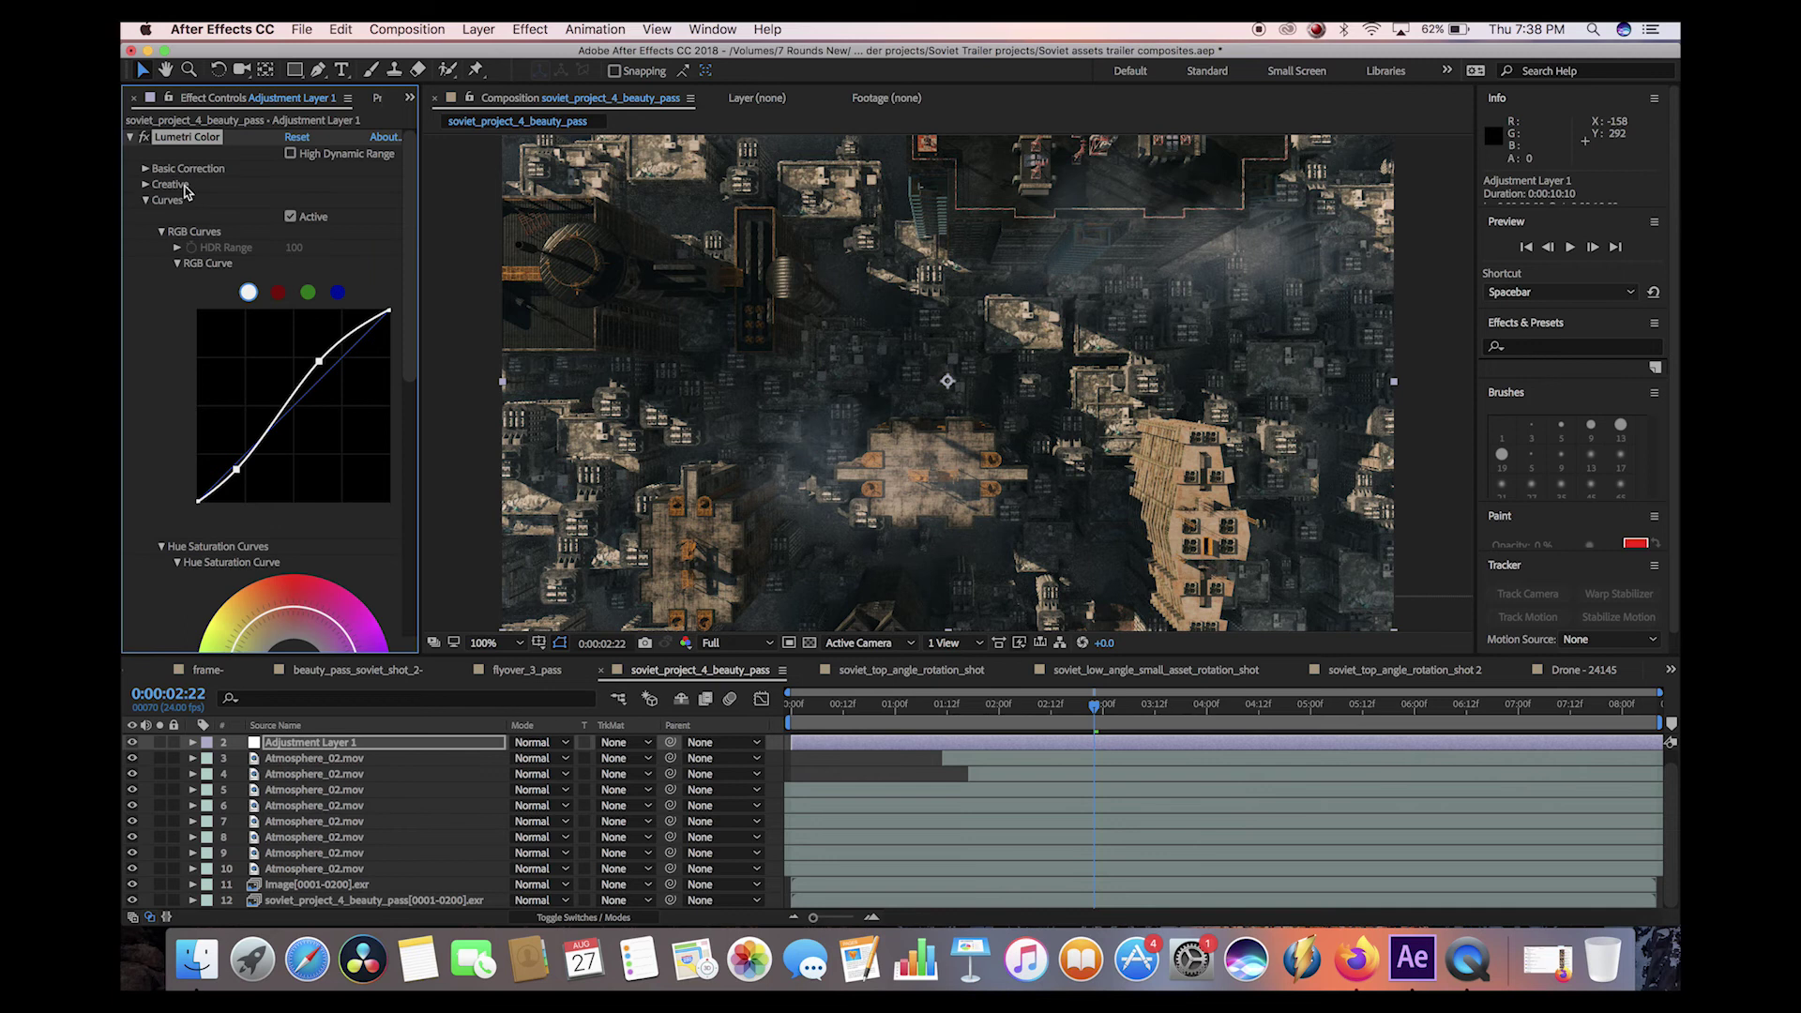
Step: Check the Creative look options of Lumetri Color, keep Fuji ETERNA 250D Fuji 3510 (by Adobe), and examine the RGB curve
click(146, 184)
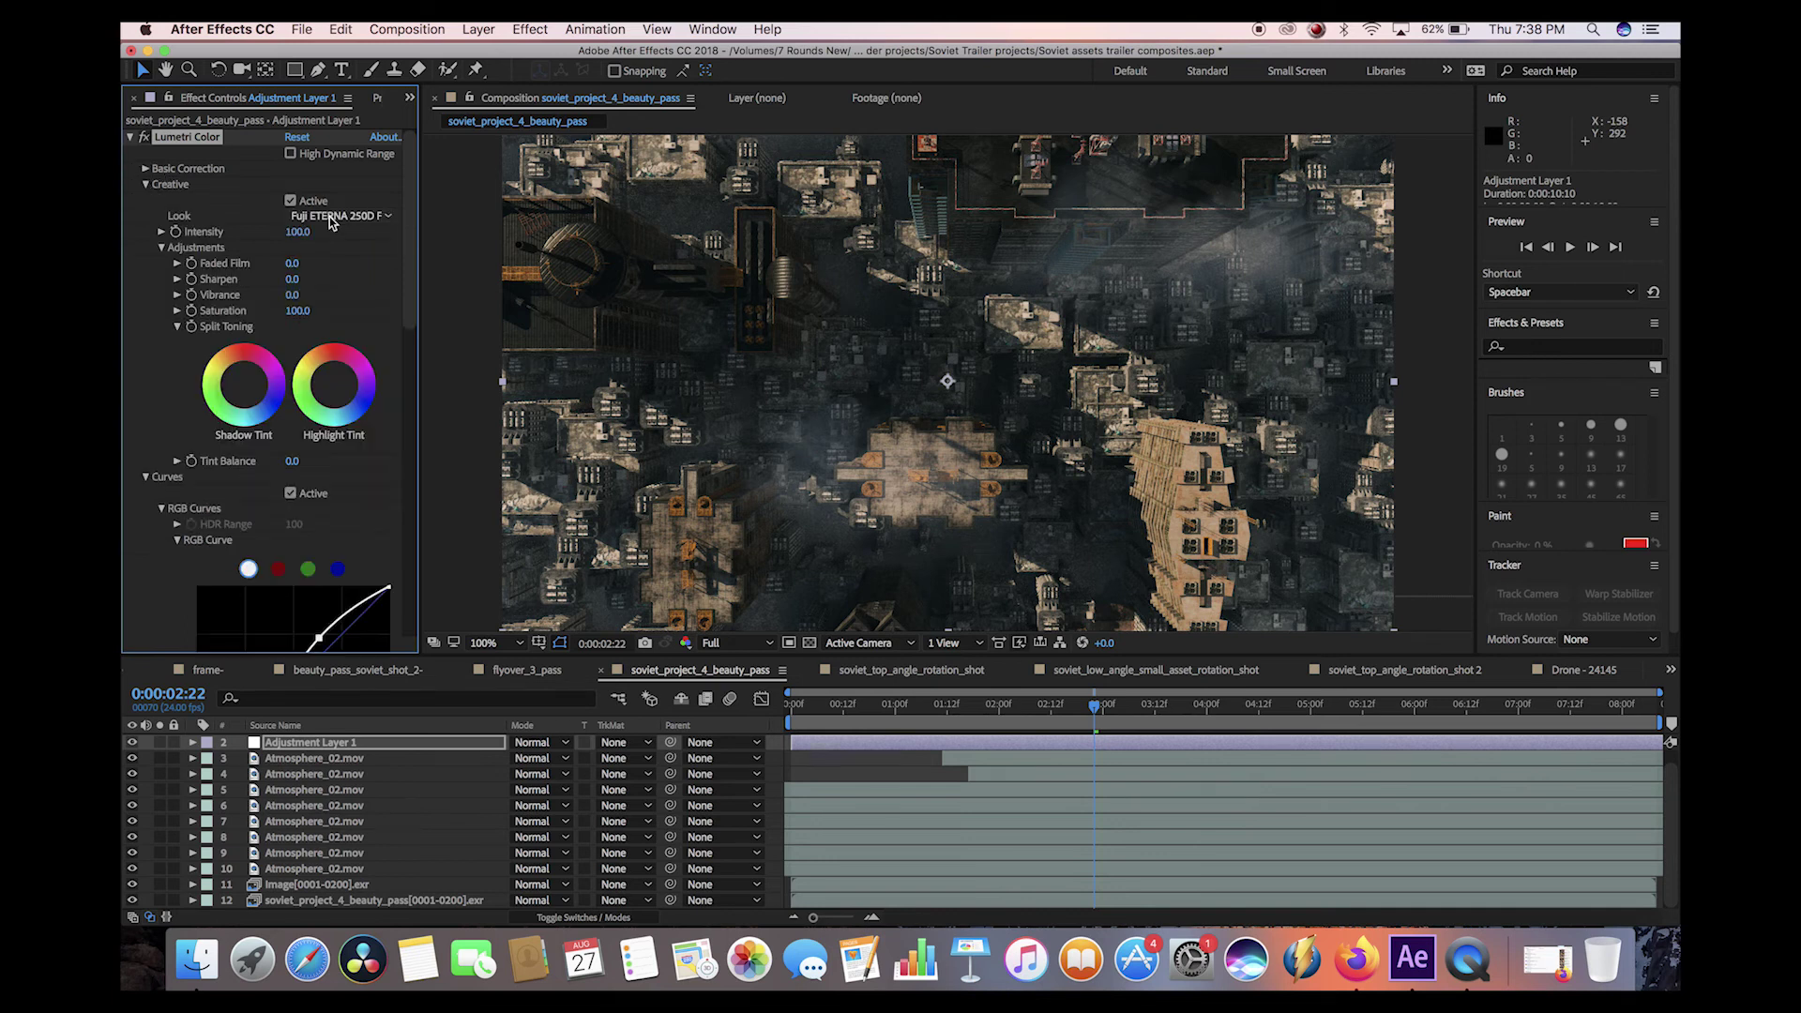
click(340, 216)
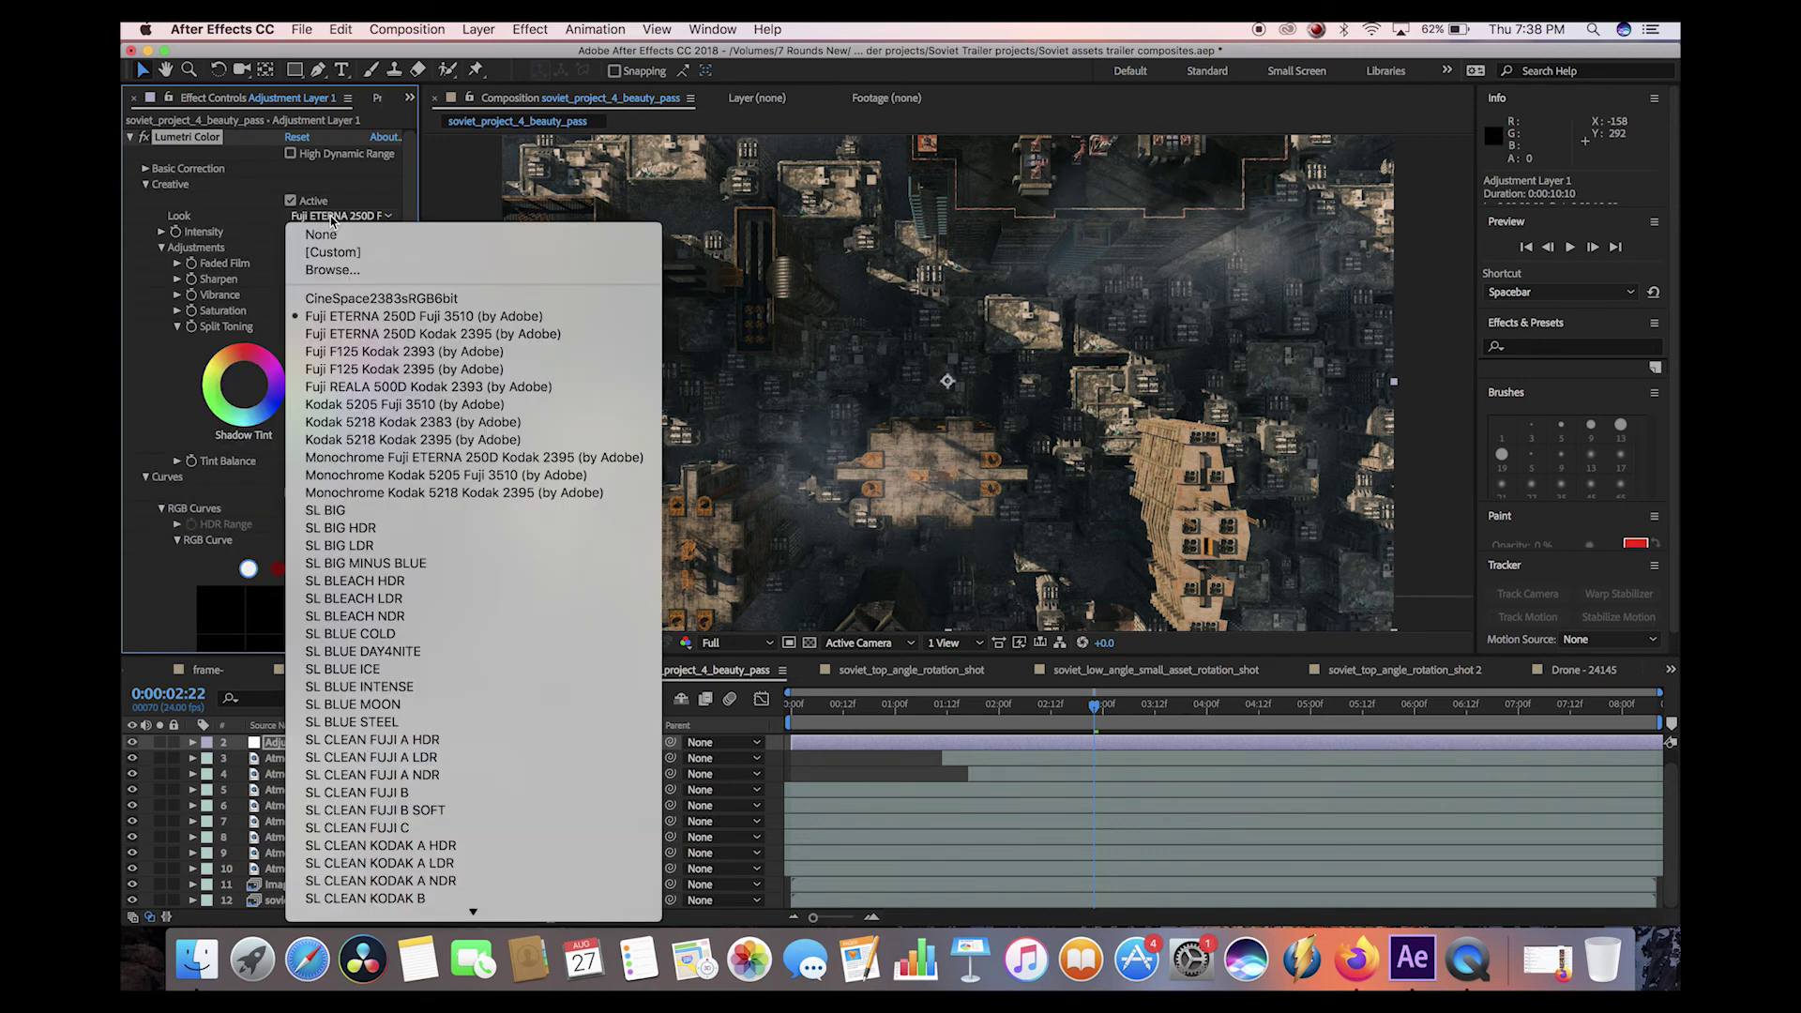
click(424, 316)
scroll(239, 403, down, 5)
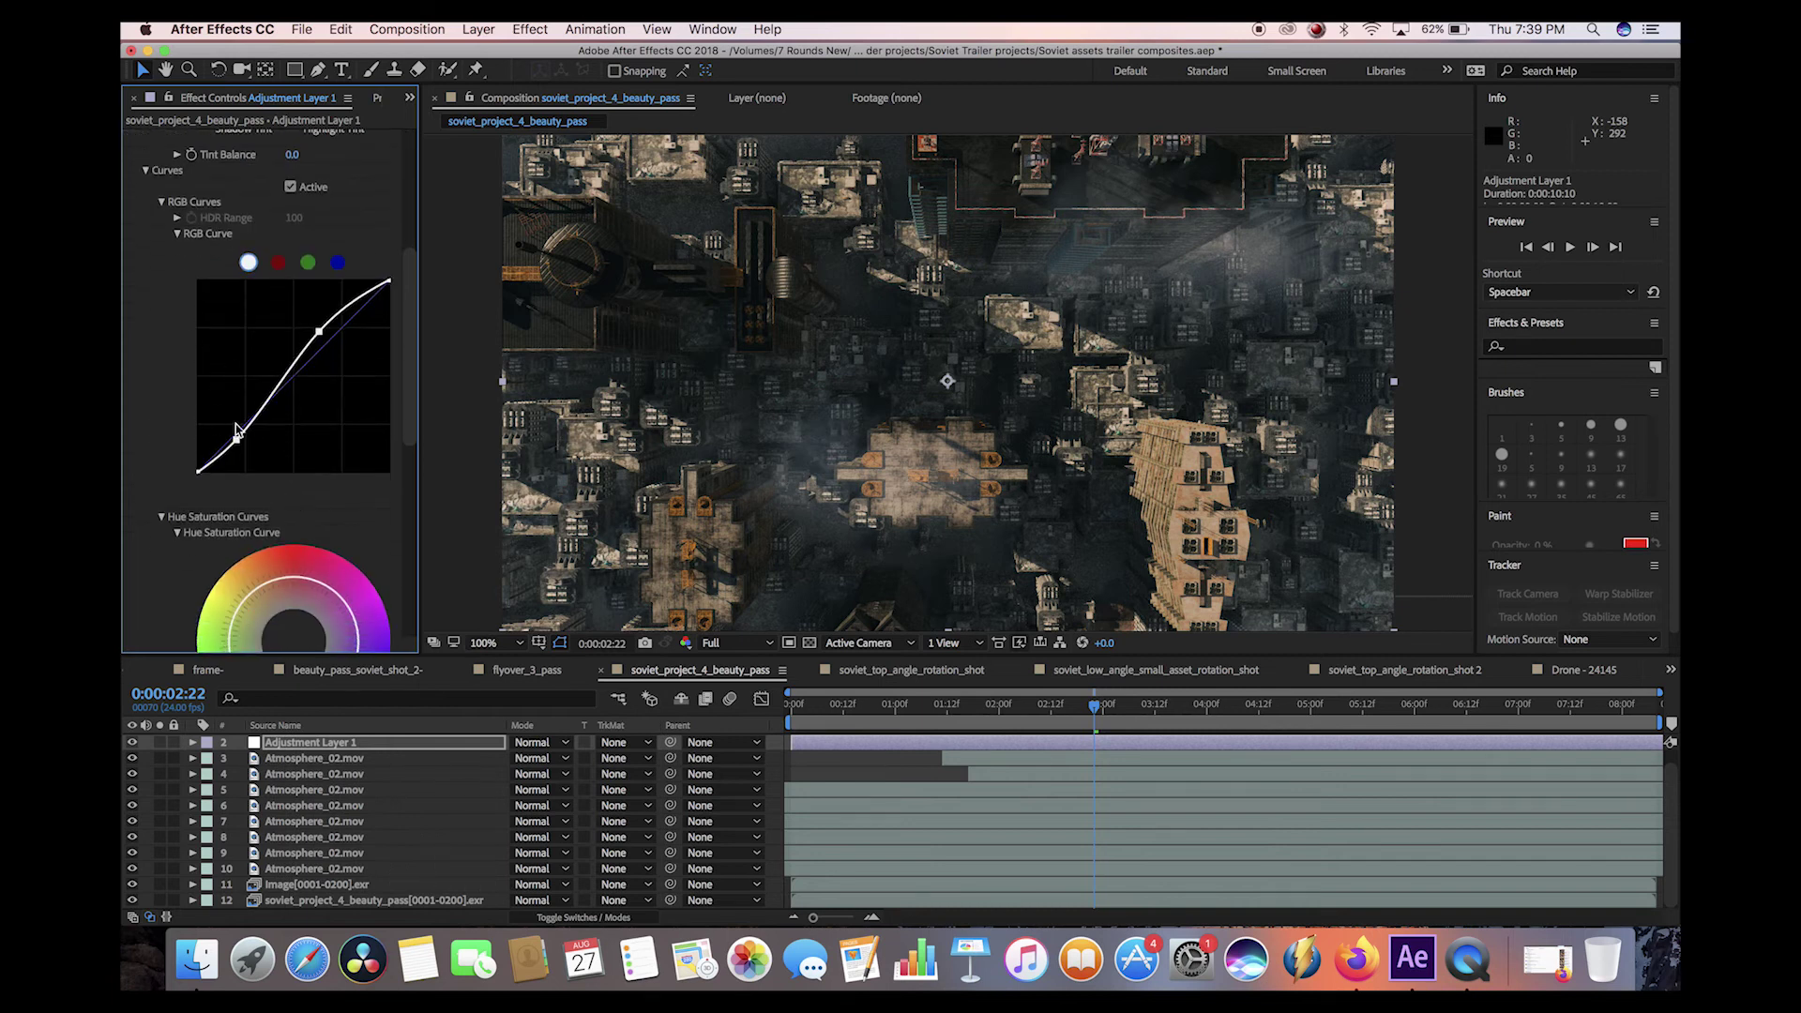